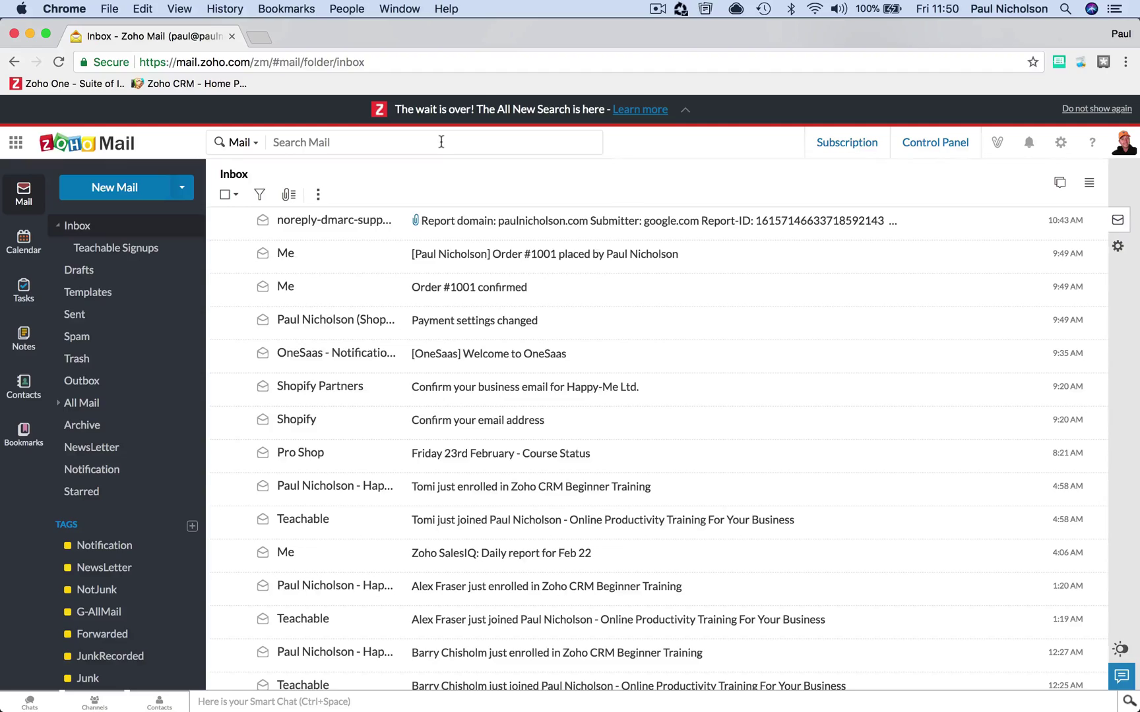
- Look over the search history, then scroll through the mail list
left_click(440, 143)
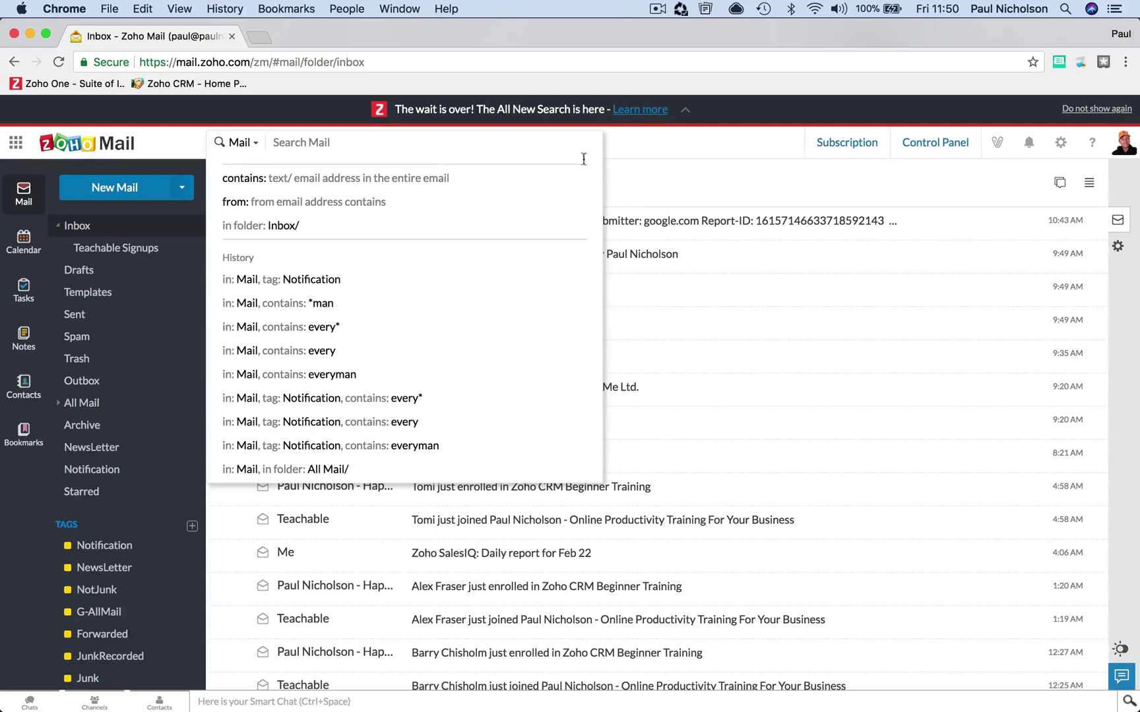
left_click(653, 196)
scroll(557, 332, "down", 15)
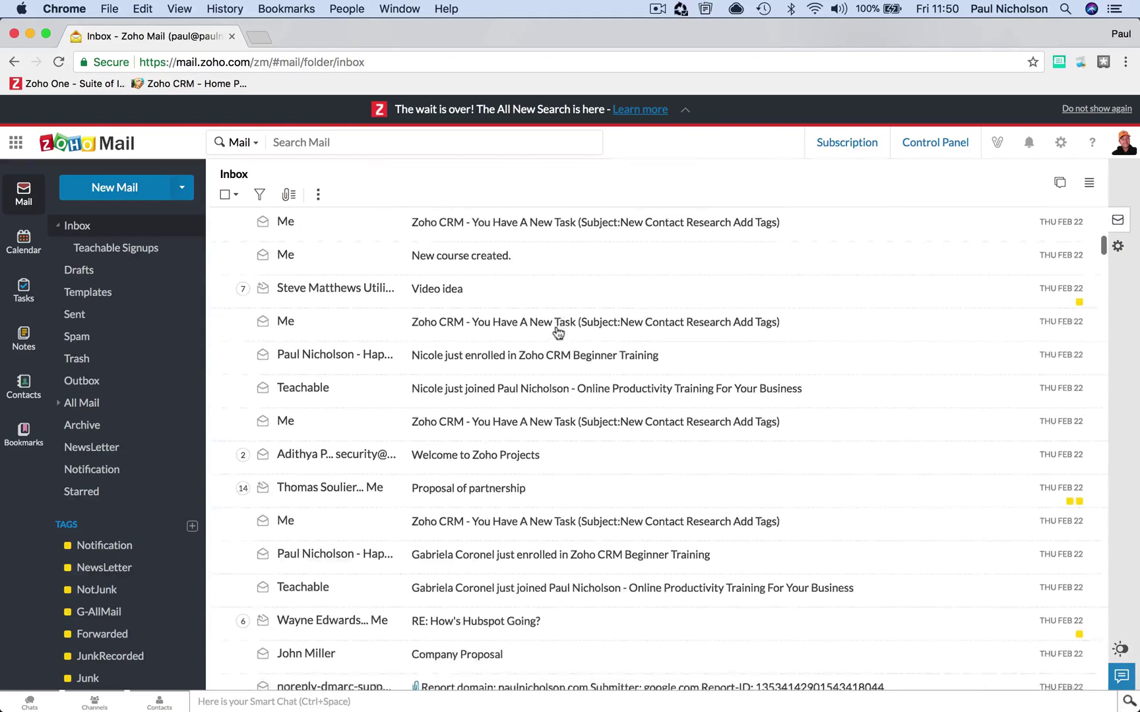
scroll(557, 332, "down", 7)
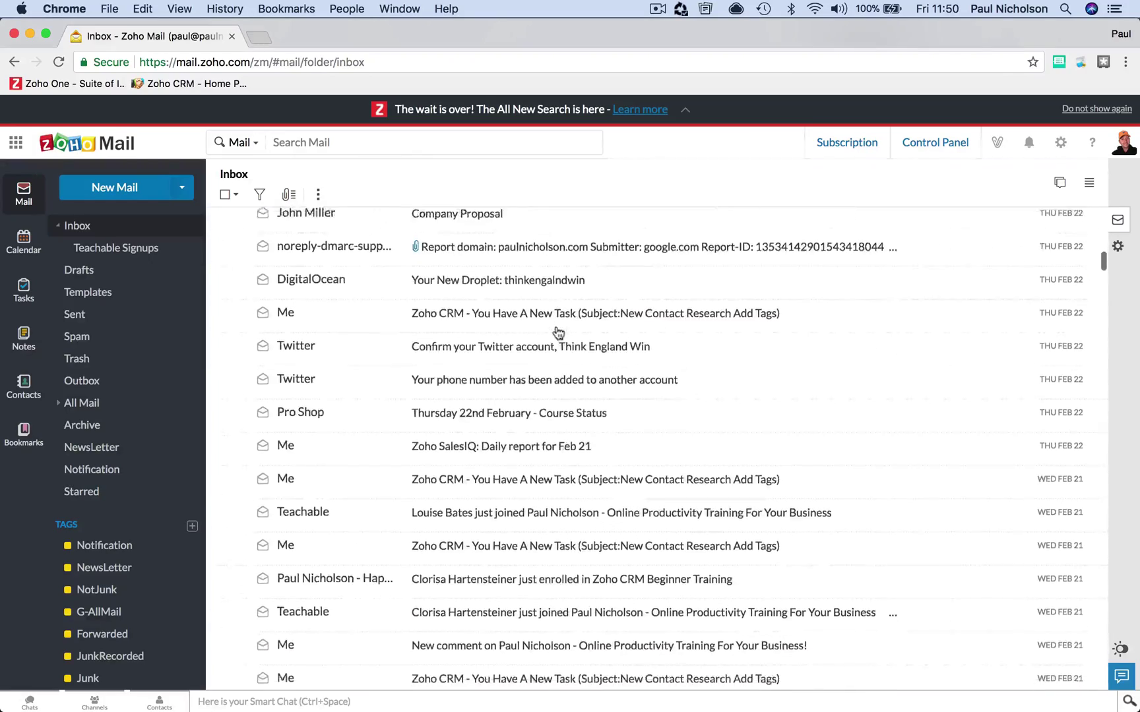
scroll(557, 332, "down", 4)
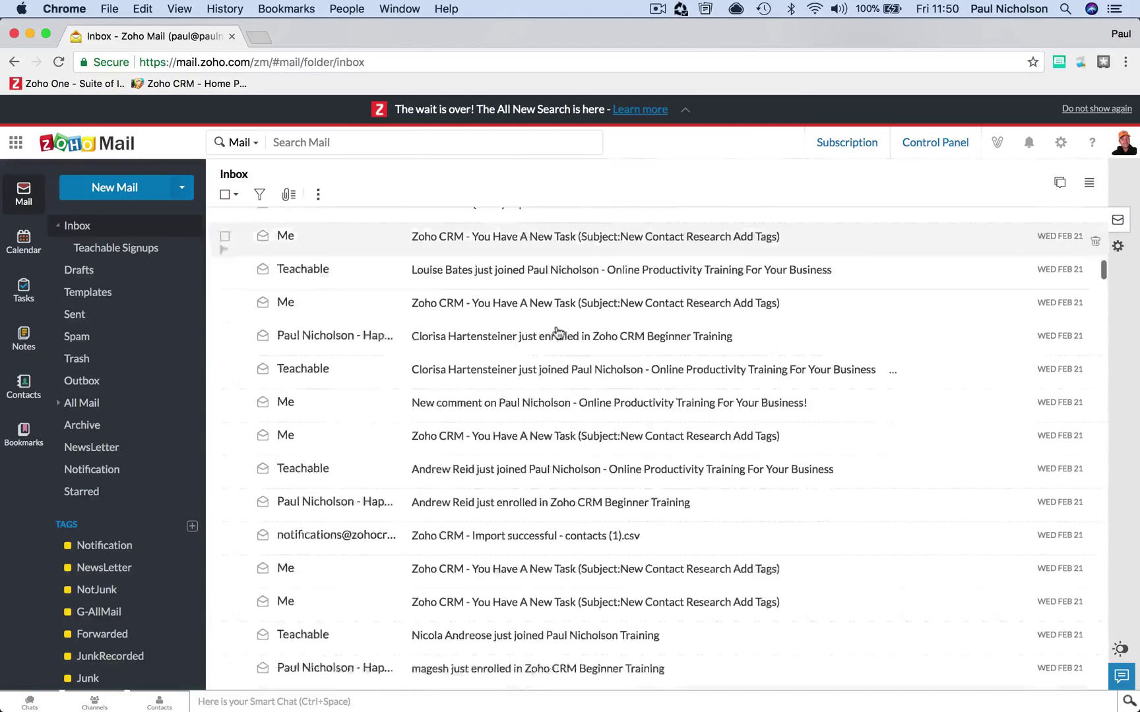
scroll(557, 331, "down", 6)
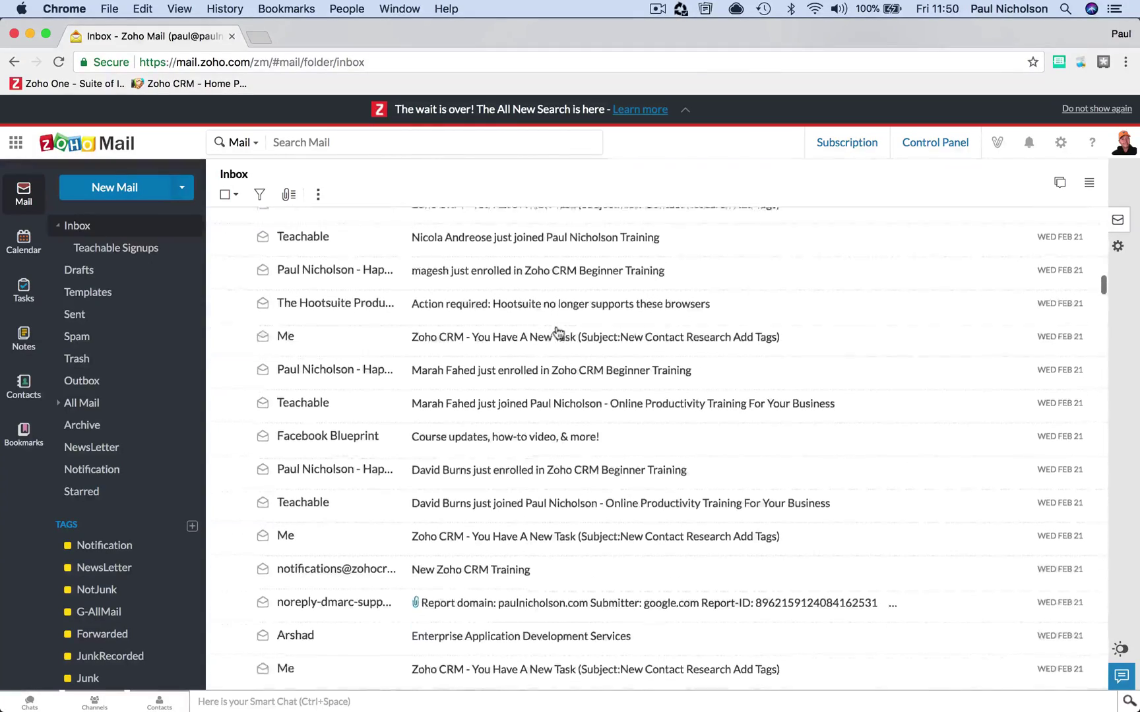
scroll(557, 331, "up", 10)
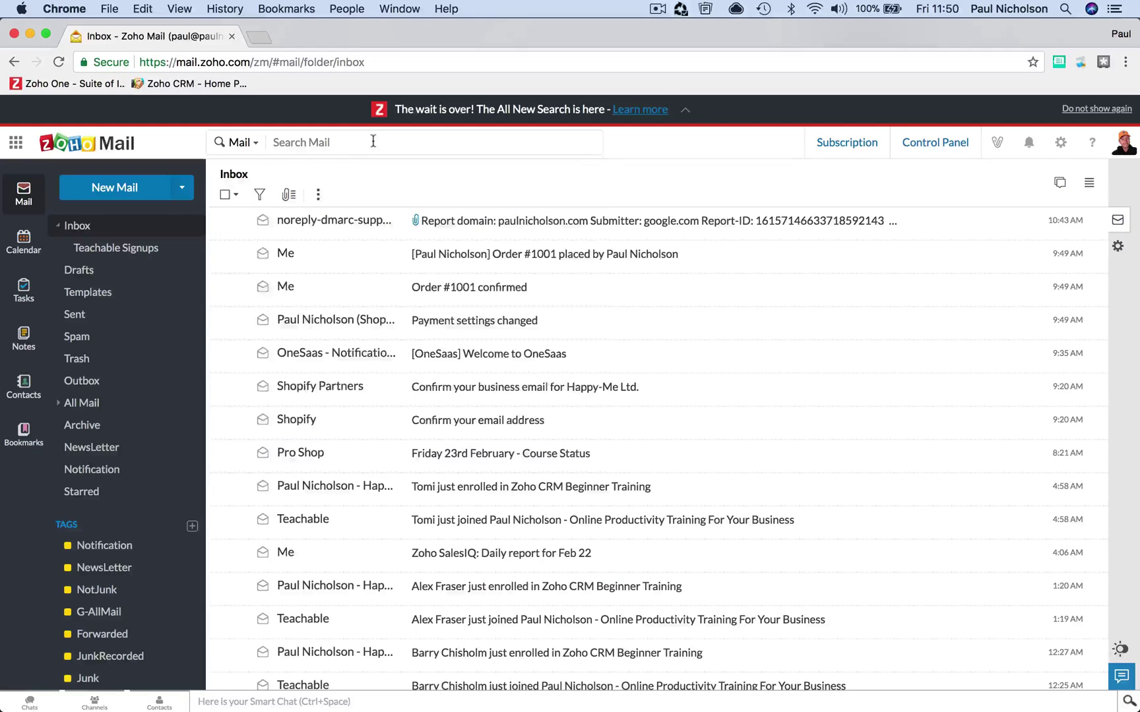
- Search all mail for greenkeeper
left_click(377, 144)
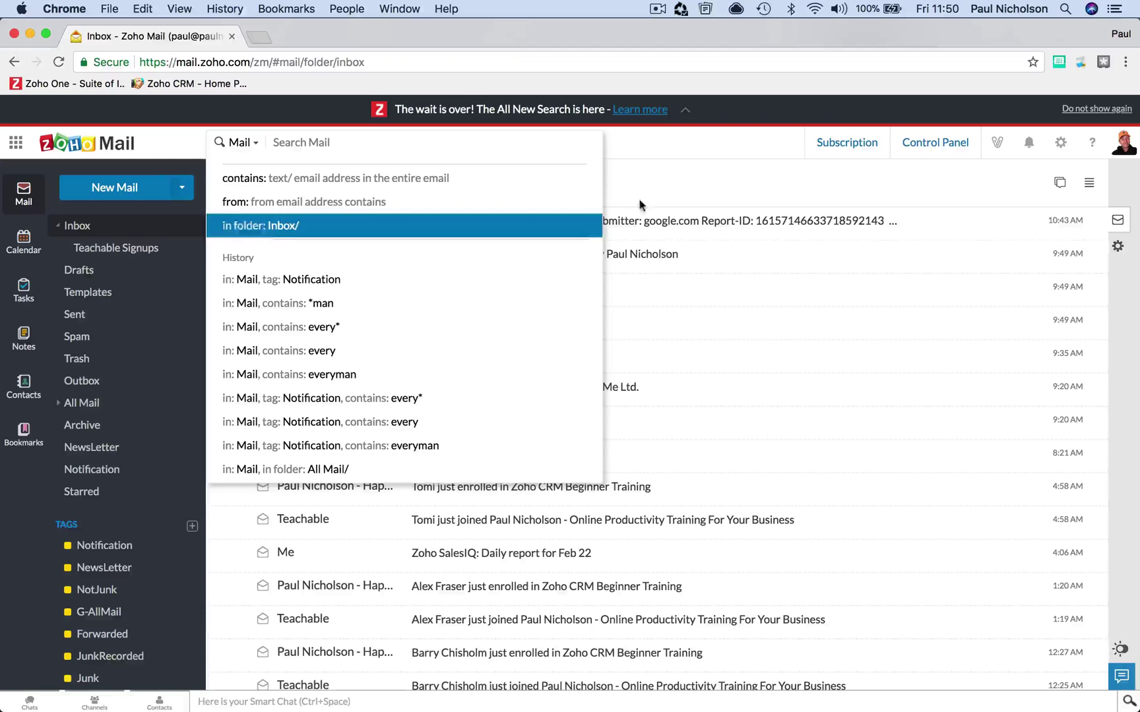
left_click(662, 179)
left_click(389, 143)
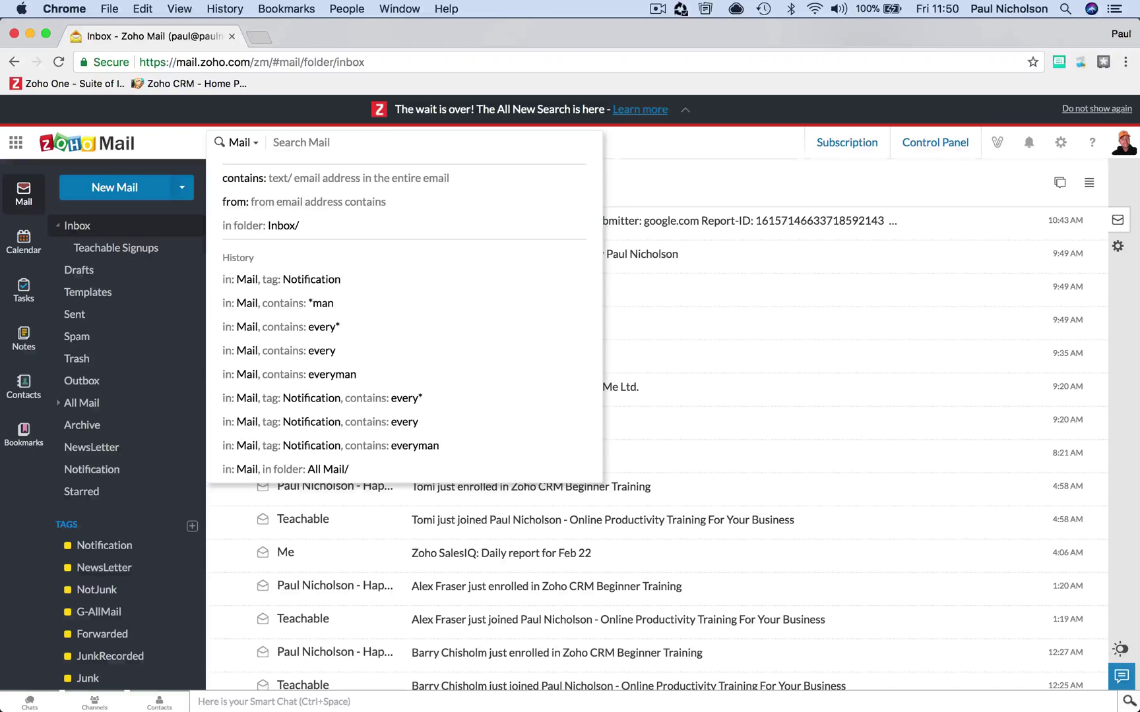
type("grenn")
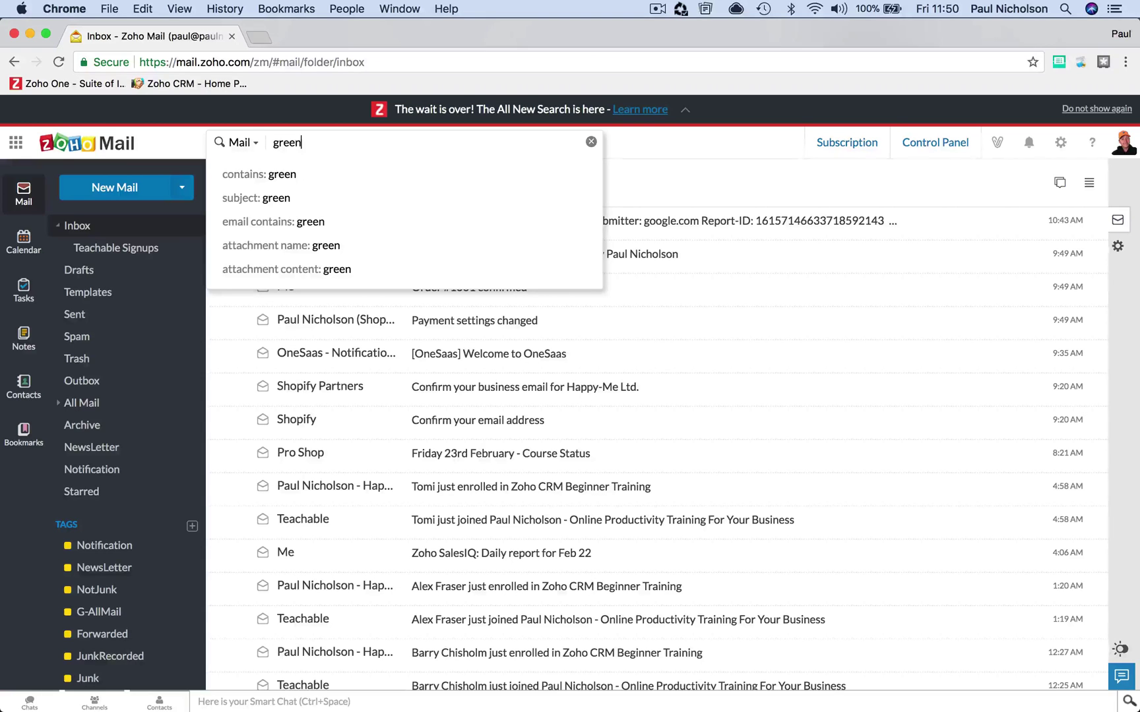
type("keeper")
key("Return")
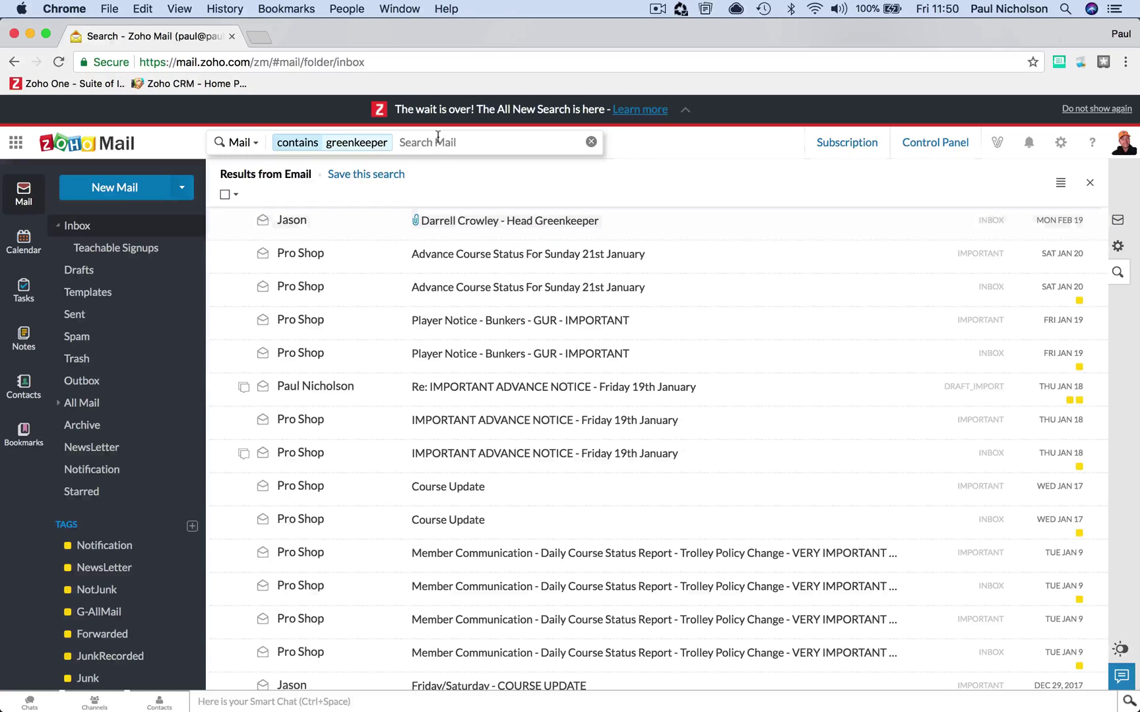
- Replace the term with 'green keeper', which returns no matching messages
key("BackSpace")
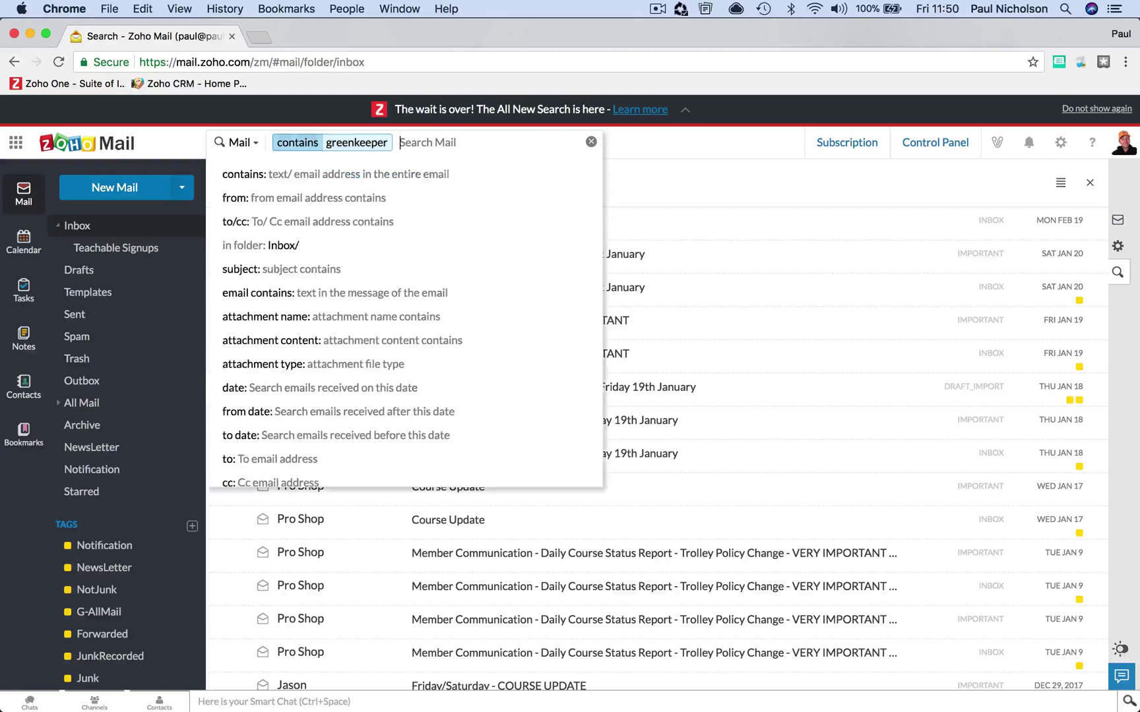
key("BackSpace")
type("gre")
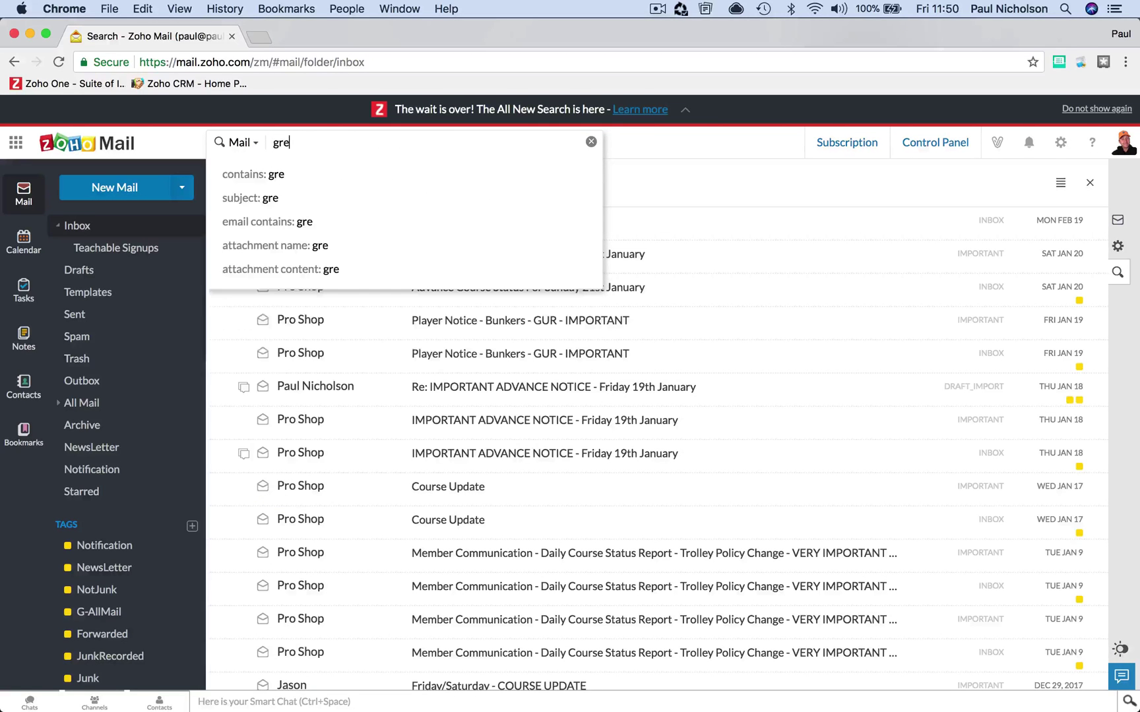
type("en keeper")
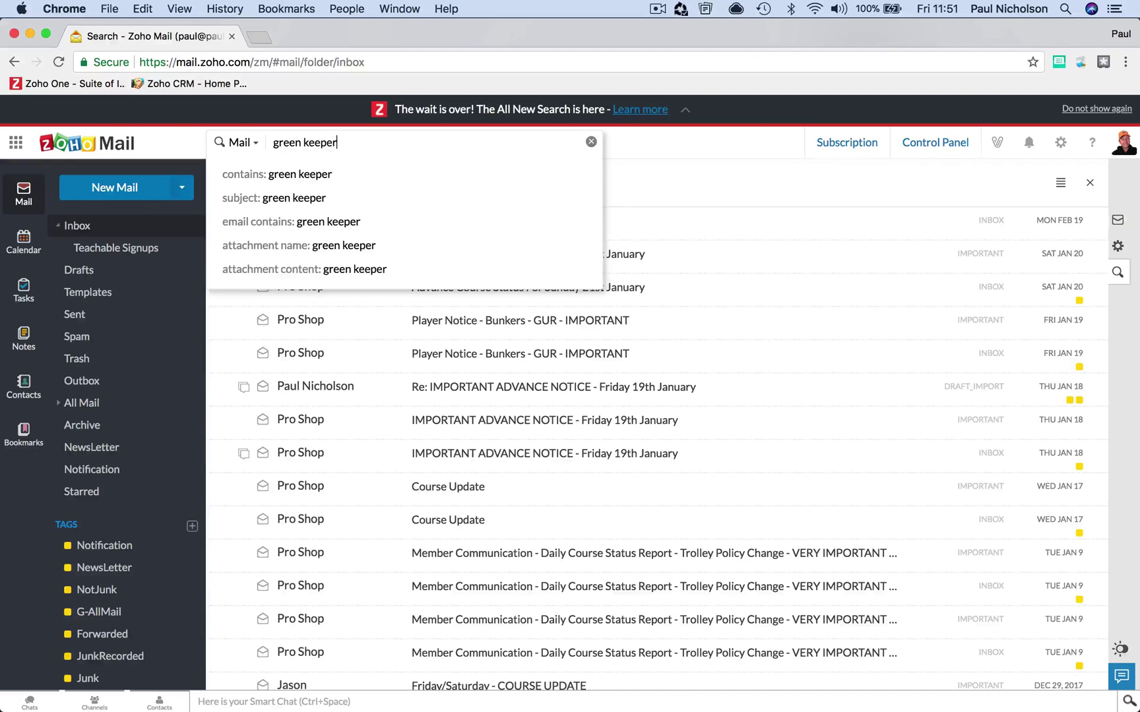
key("Return")
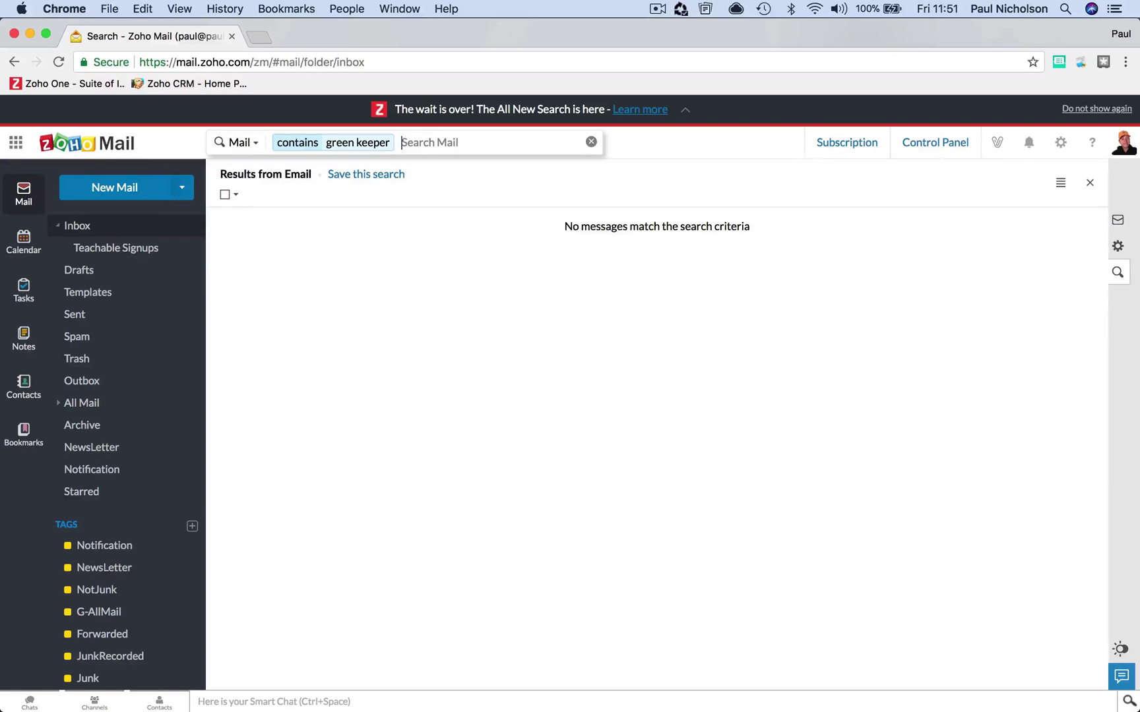
- Search for 'green', then read and close the Head Greenkeeper email
left_click(420, 140)
key("BackSpace")
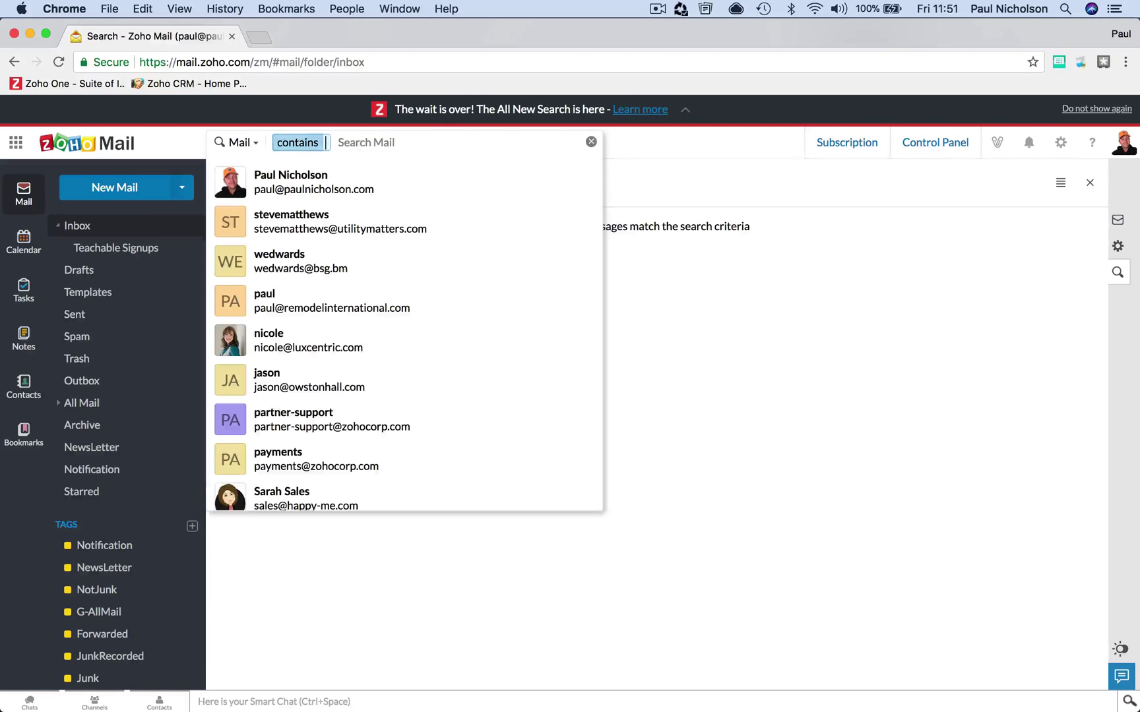
type("green")
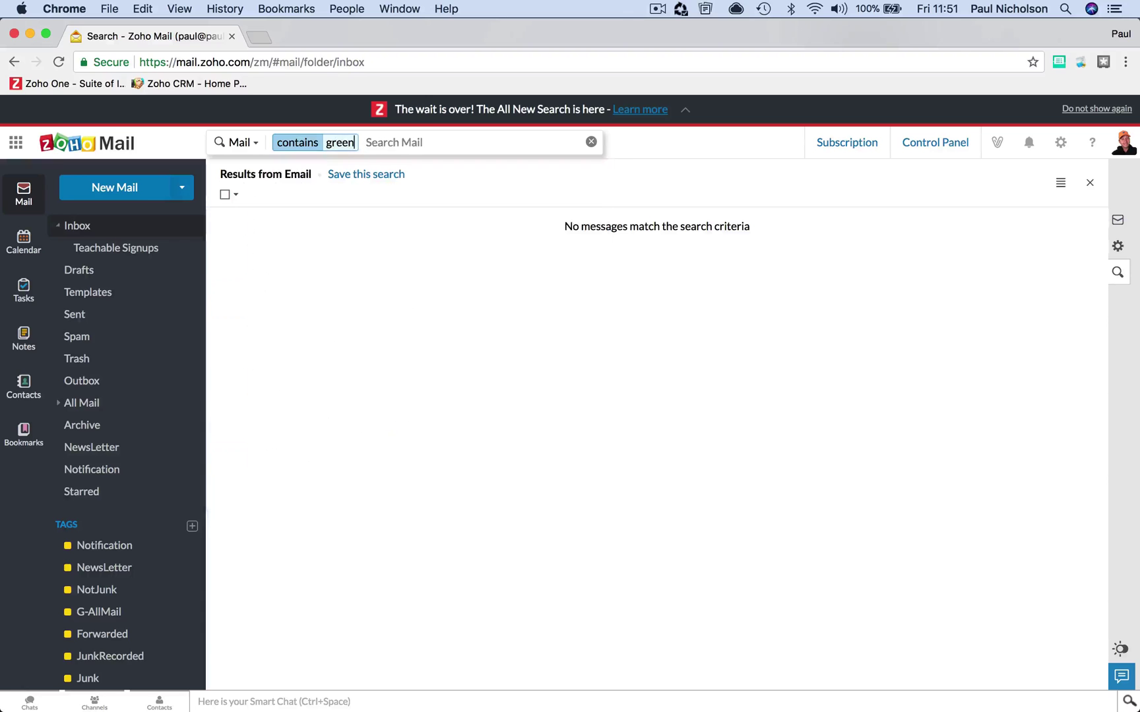
key("Return")
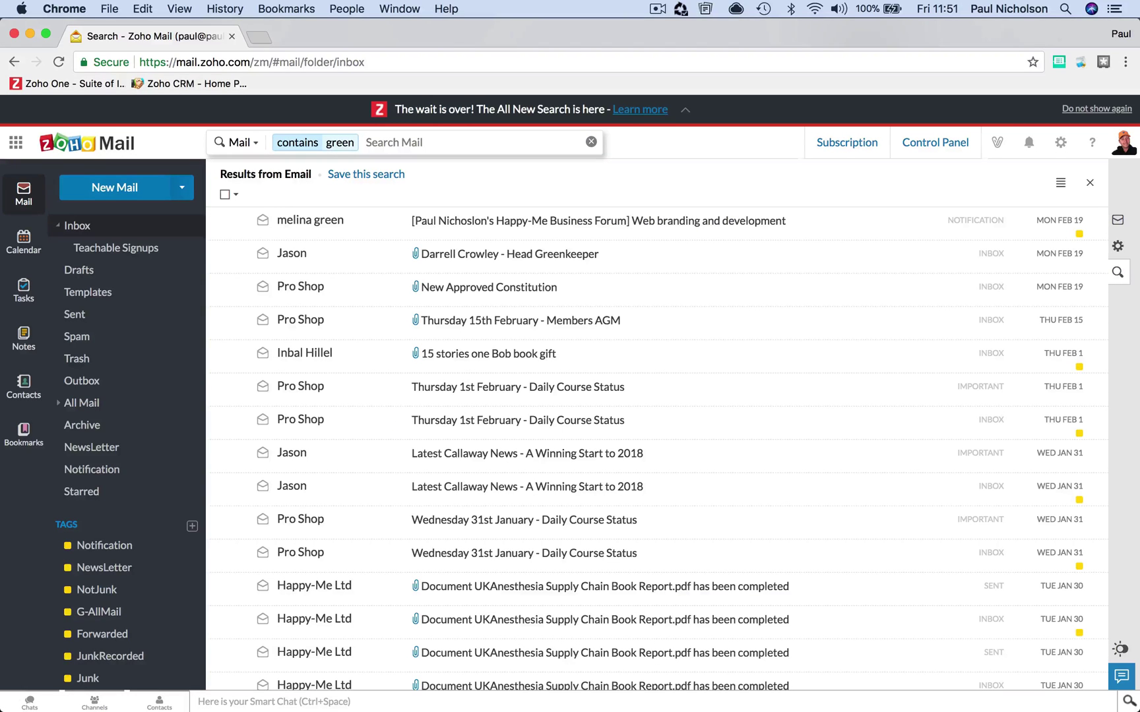
left_click(480, 272)
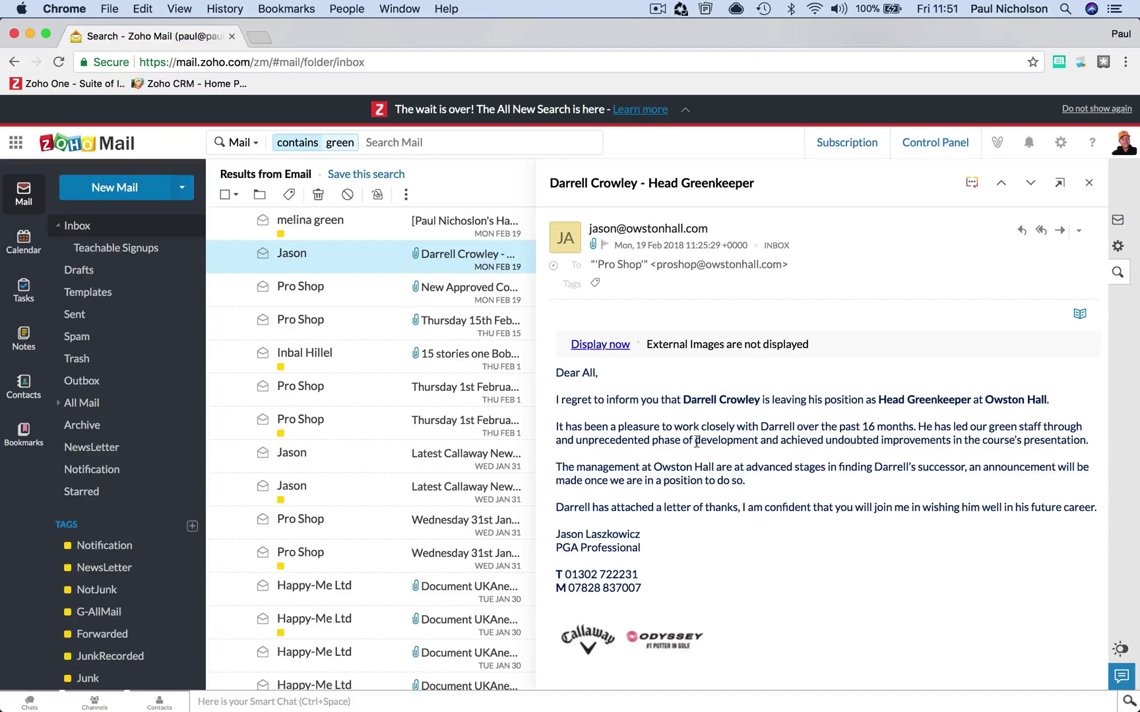
left_click(1087, 185)
- Swap the term for the wildcard 'green*' and run the search
left_click(409, 142)
key("BackSpace")
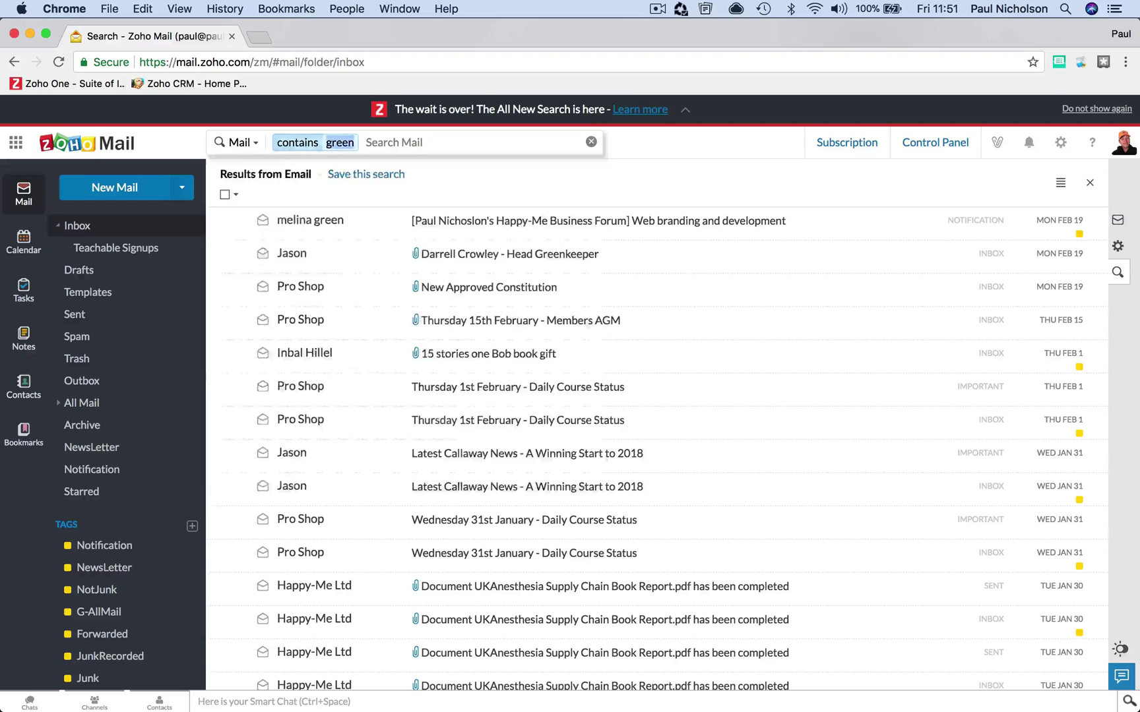
key("BackSpace")
type("green*")
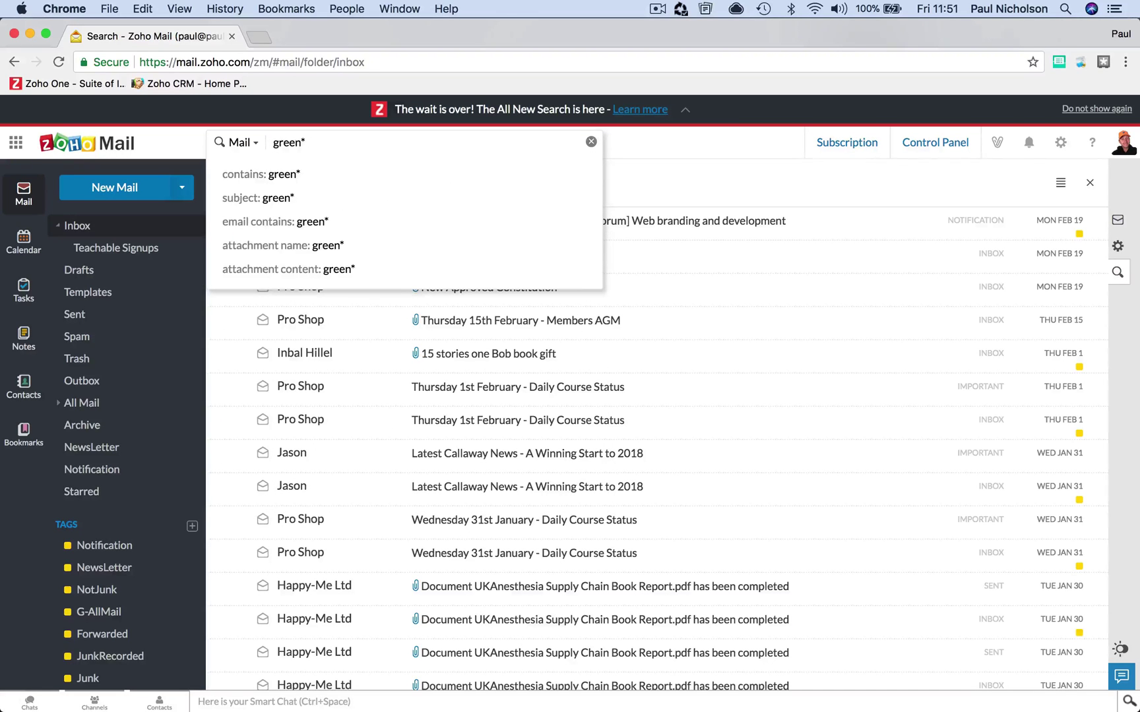
key("Return")
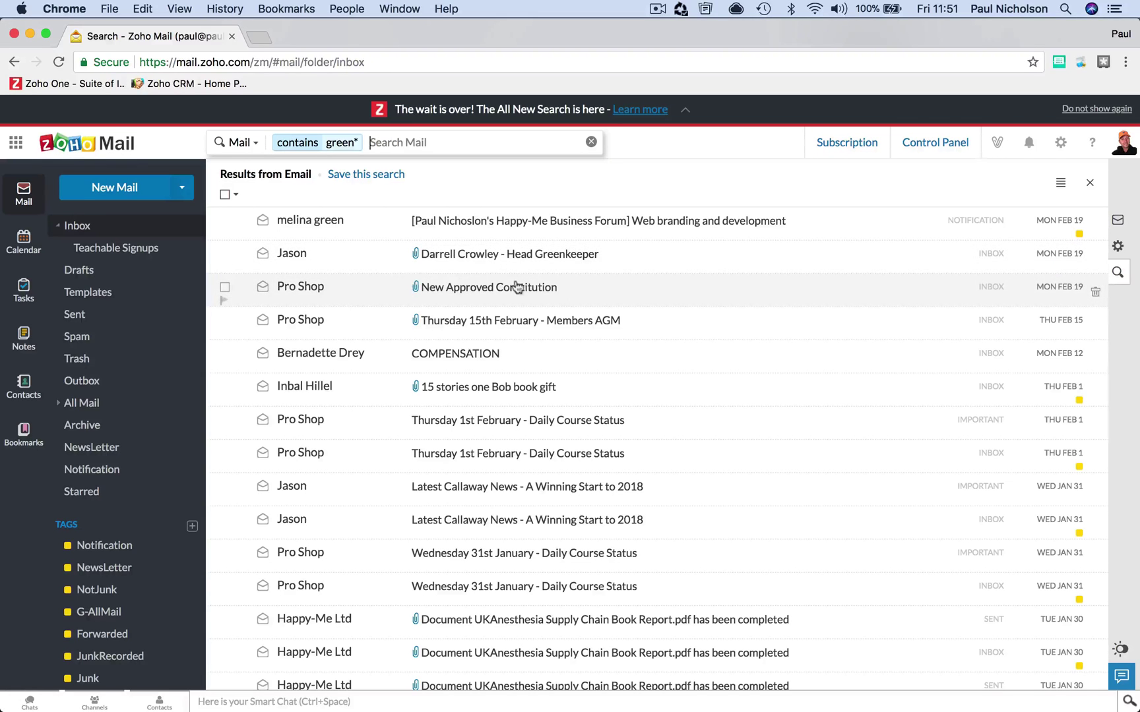
- Replace the search with a sender filter on the Owston Hall contact's address
left_click(397, 137)
key("BackSpace")
key("BackSpace")
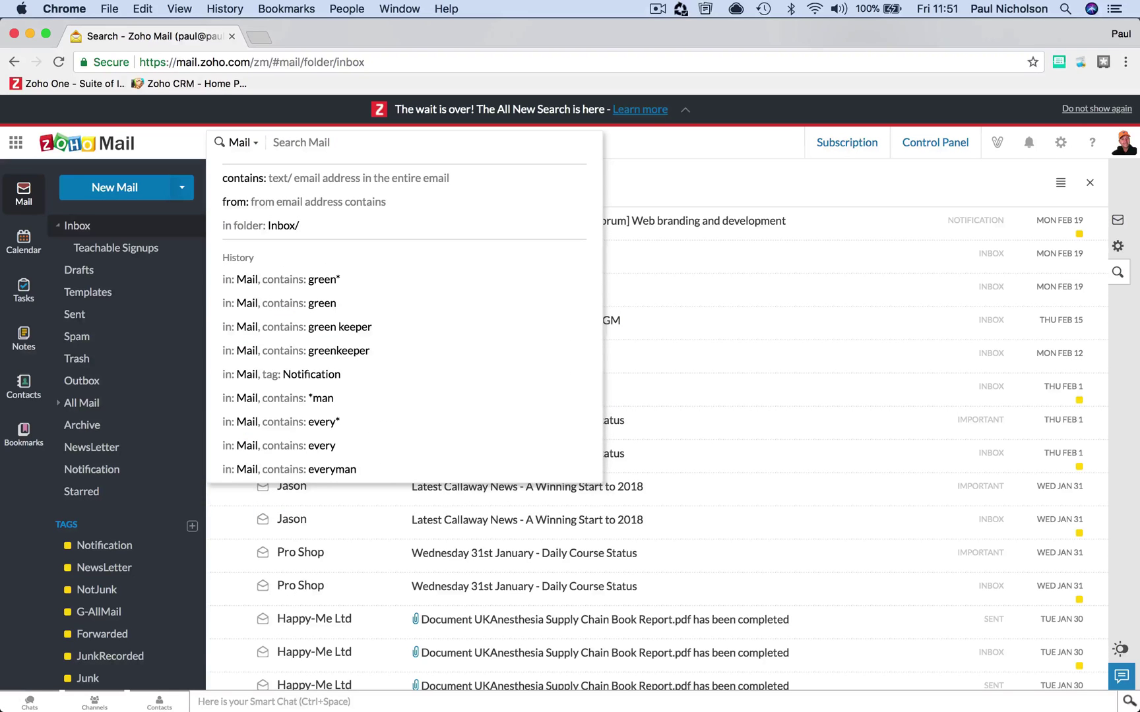
type("f")
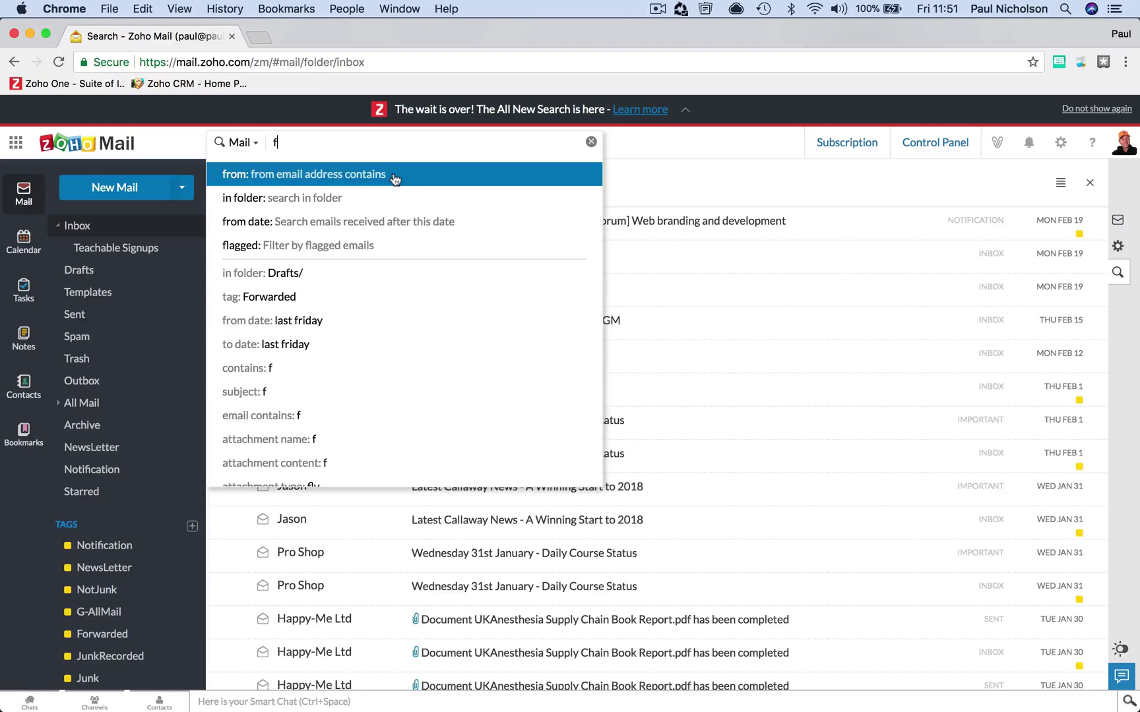
left_click(394, 175)
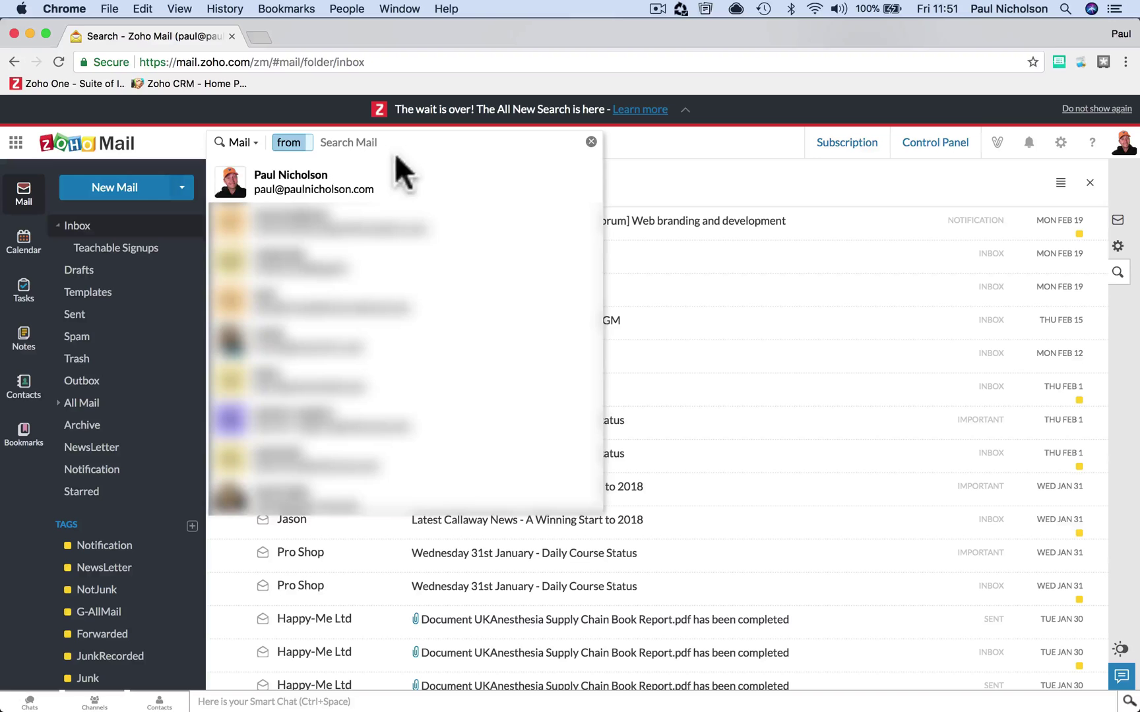
type("jas")
left_click(391, 178)
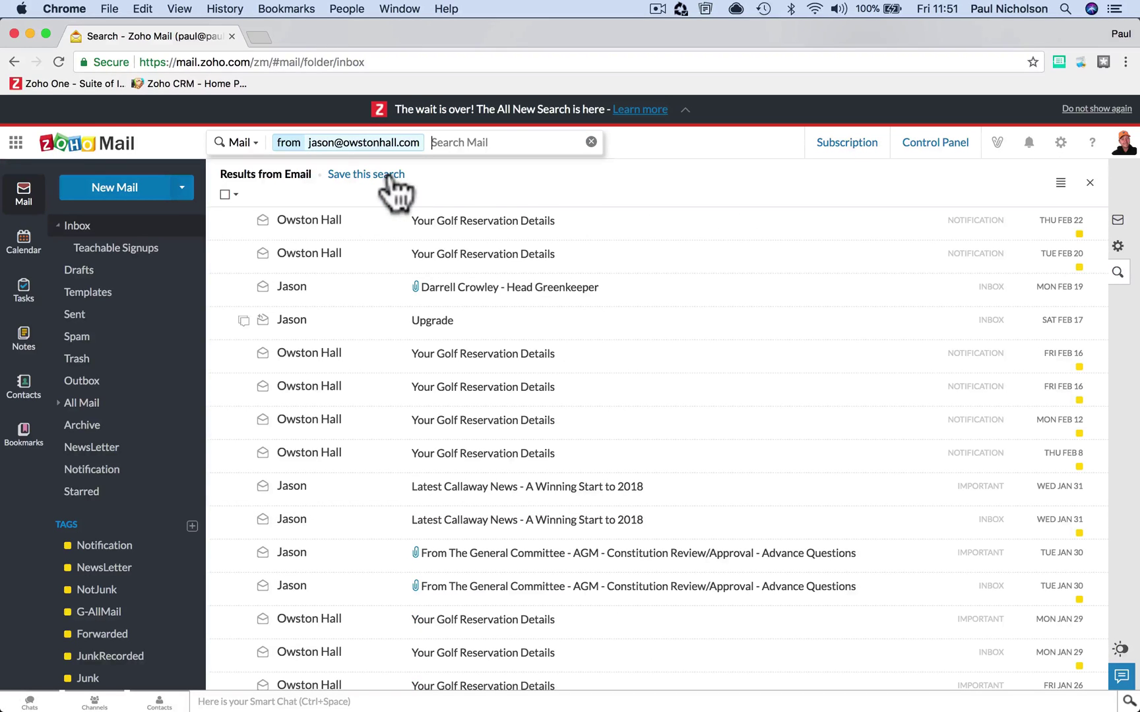
- Add a contains 'green' filter, then edit it to the wildcard 'green*'
left_click(440, 141)
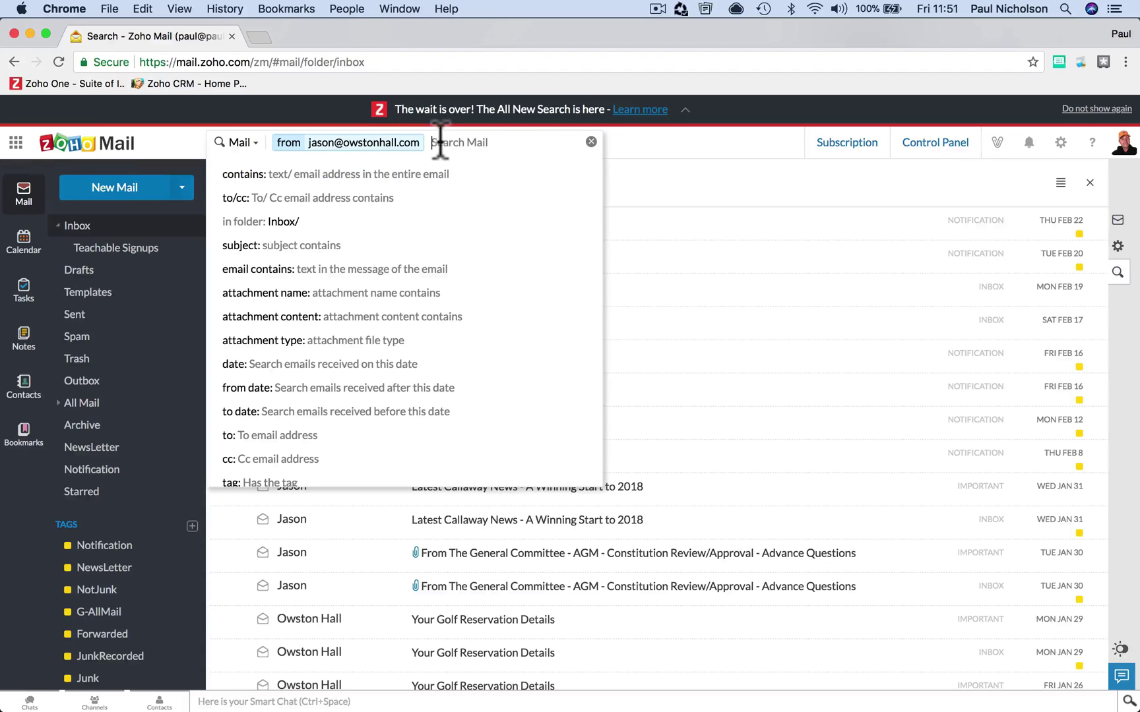
left_click(437, 179)
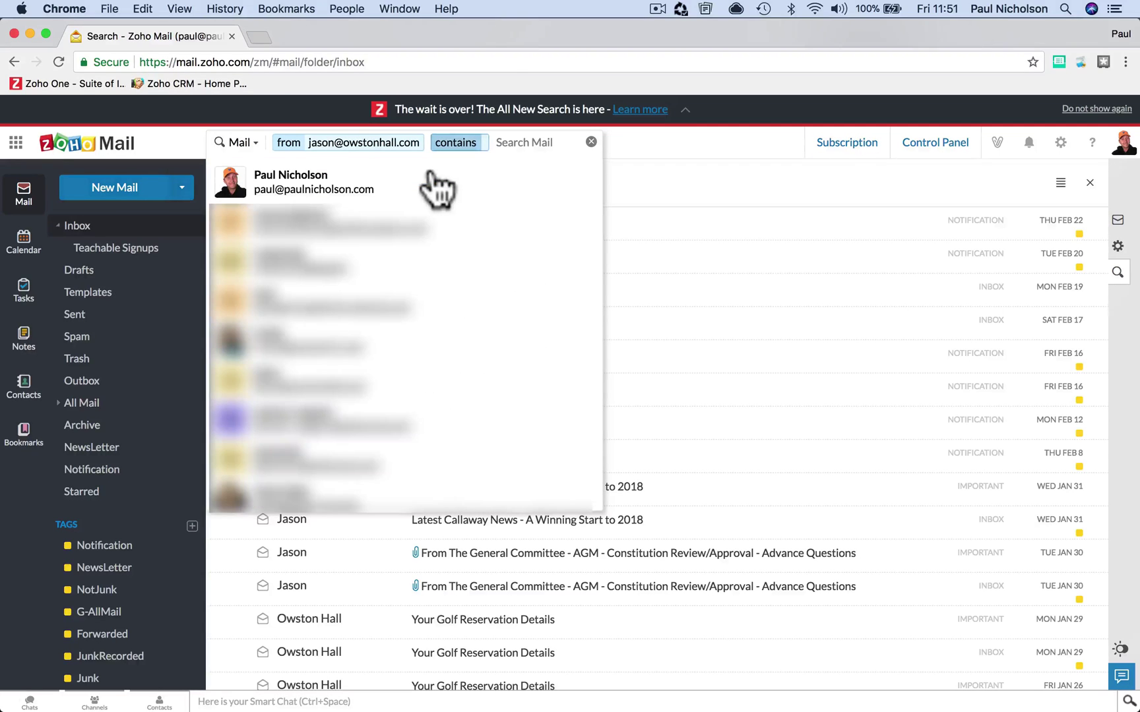
type("green")
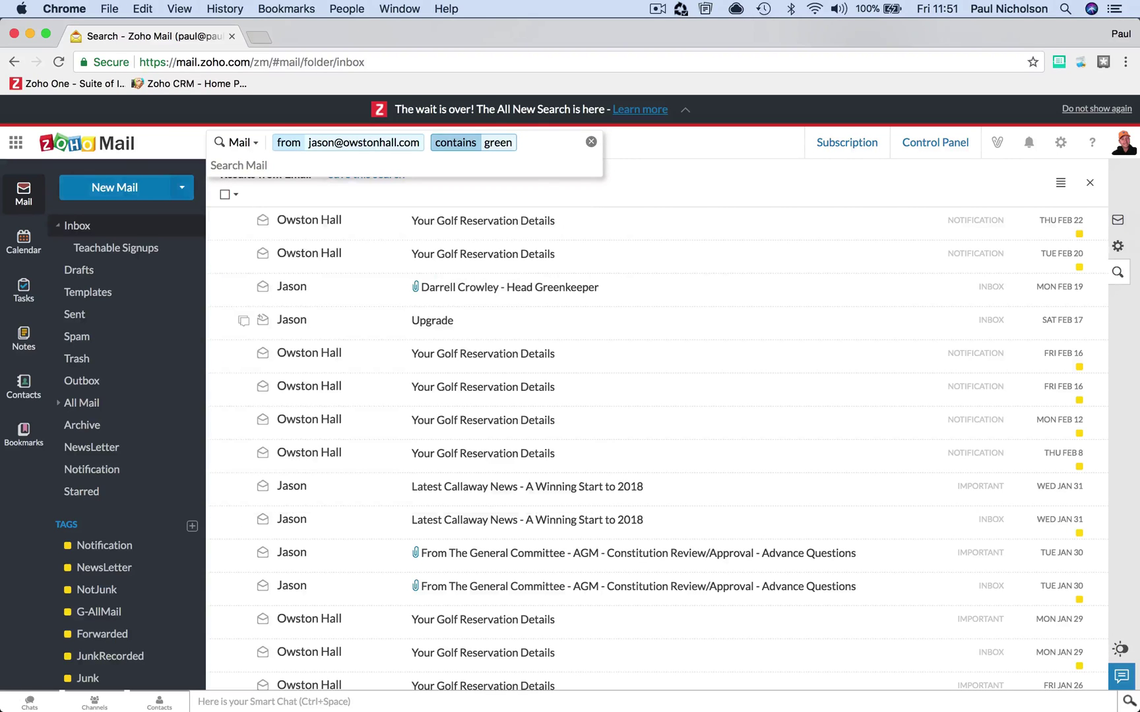
key("Return")
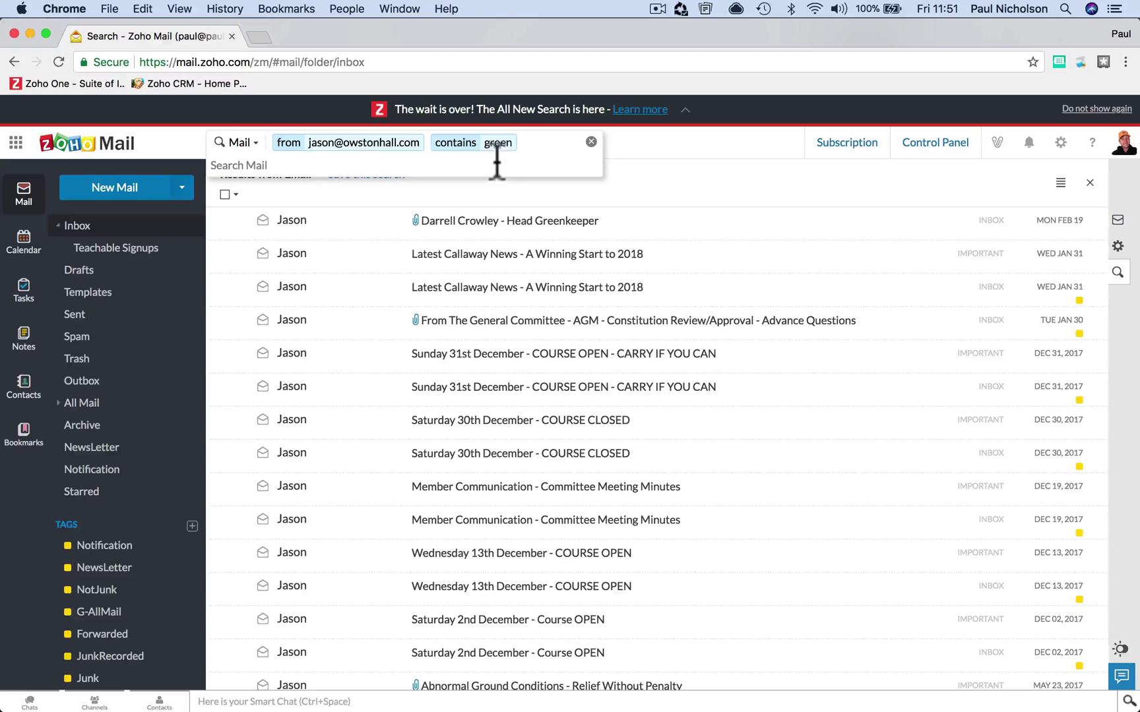
left_click(513, 141)
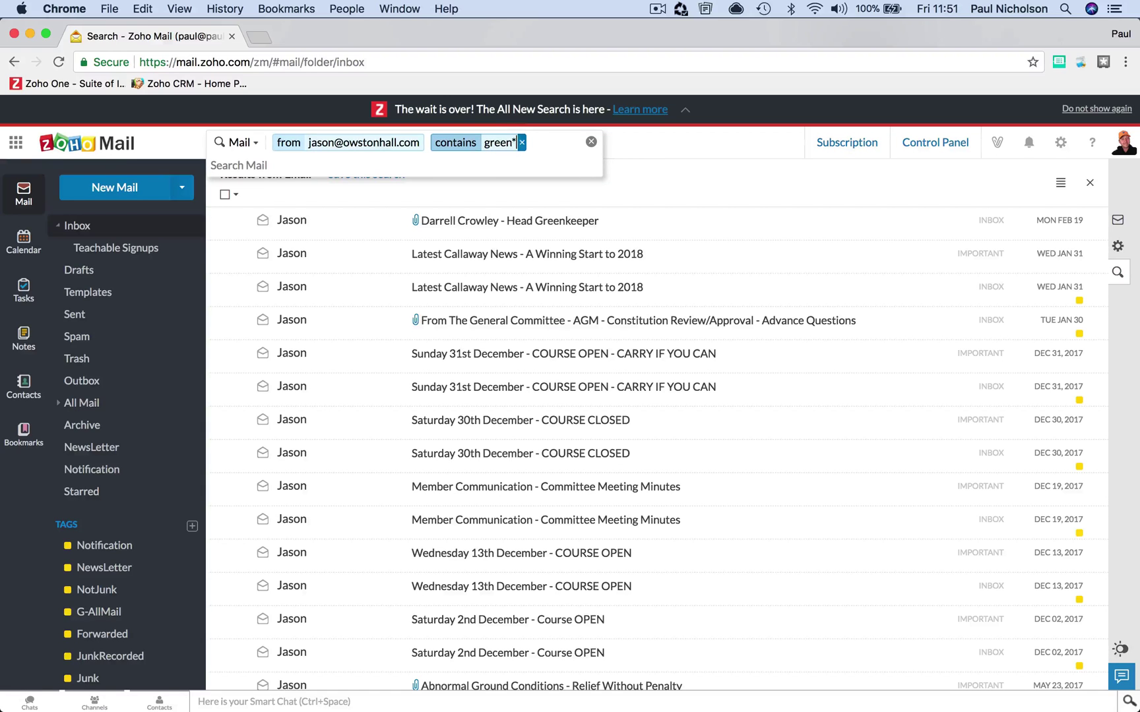
type("*")
key("Return")
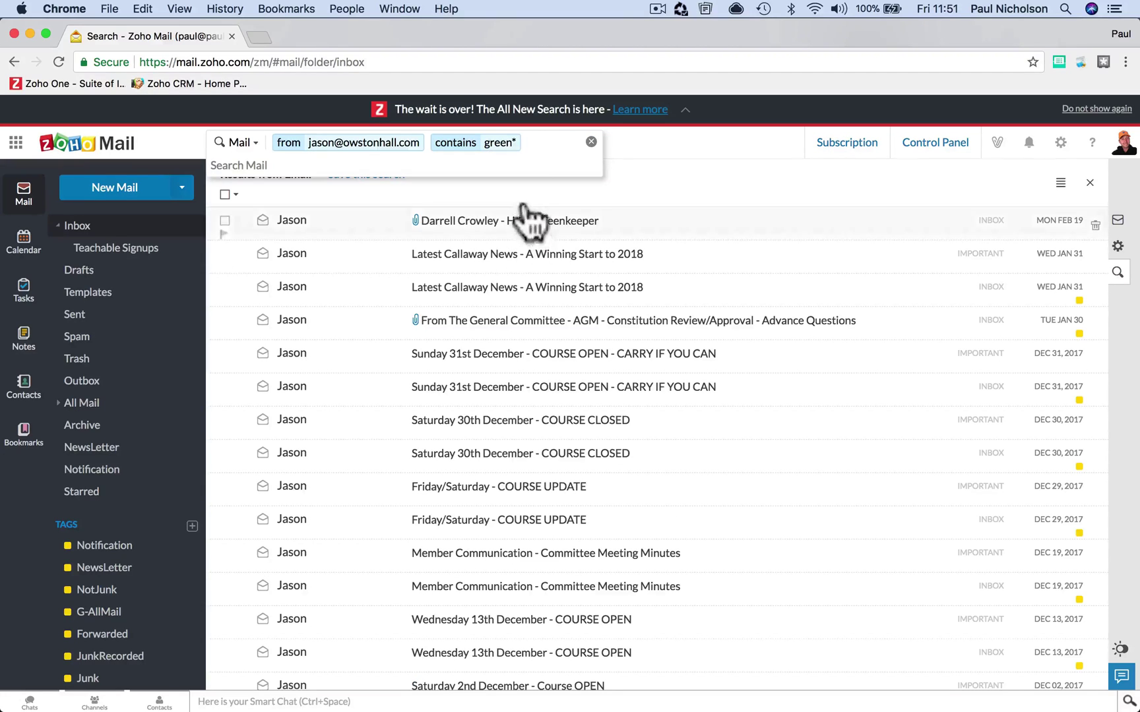
left_click(526, 142)
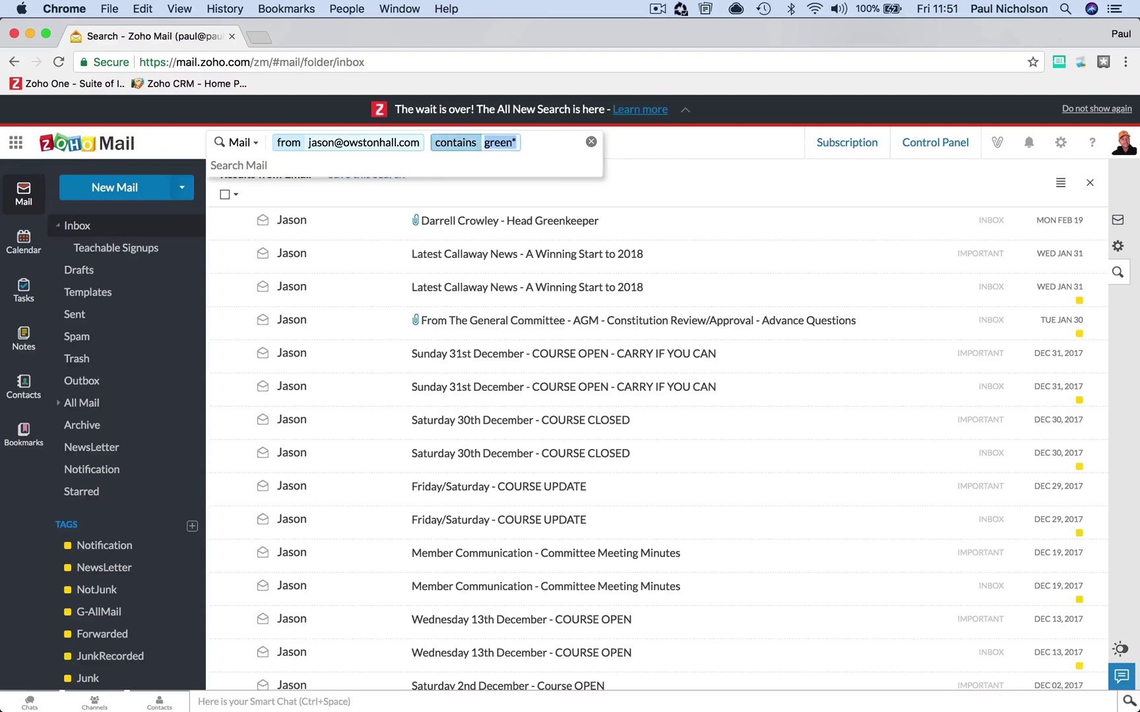
- Clear the sender and contains filters and scroll the mail list
left_click(577, 142)
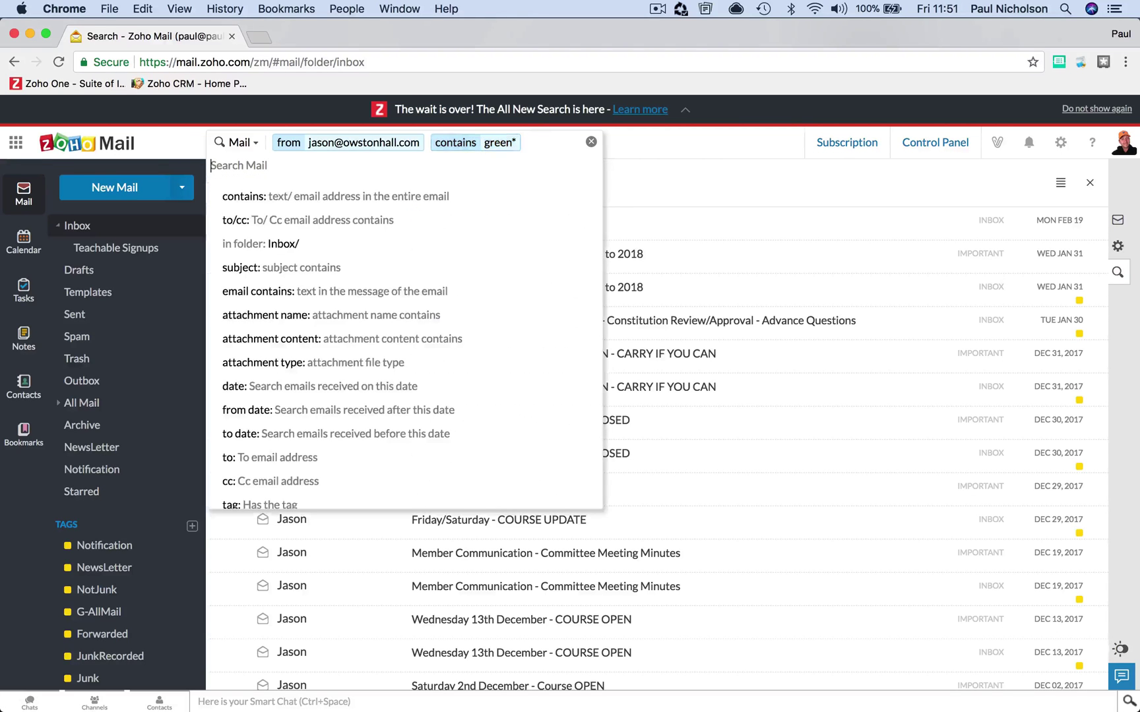
left_click(591, 141)
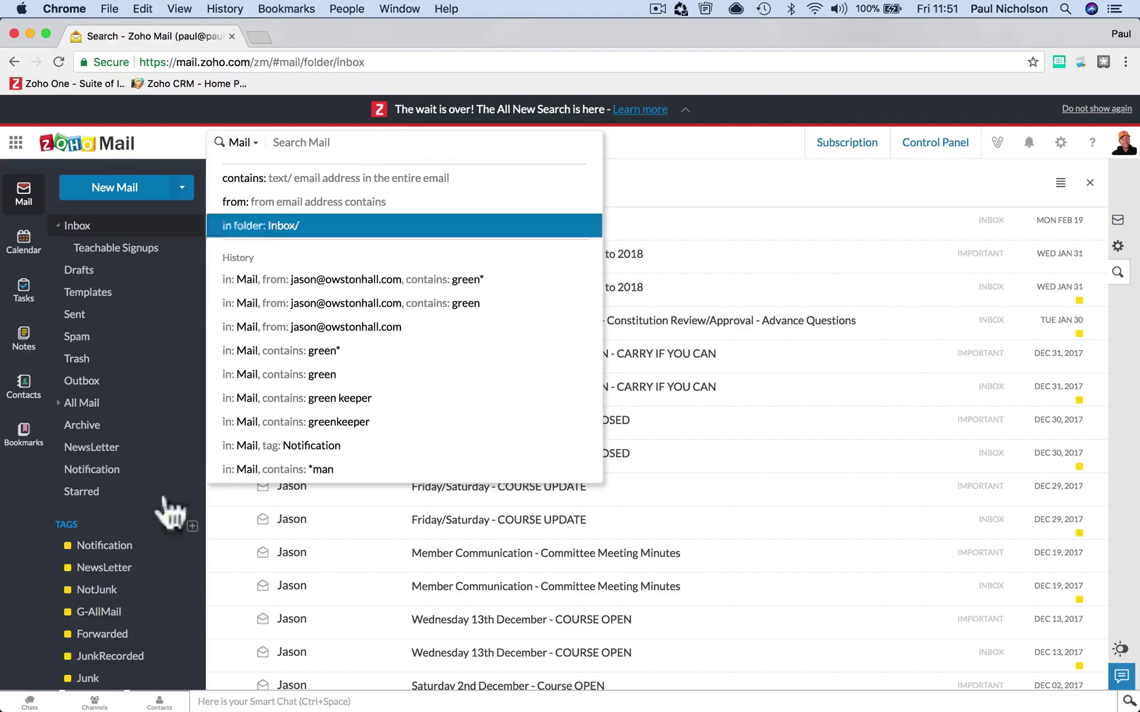
scroll(105, 636, "down", 4)
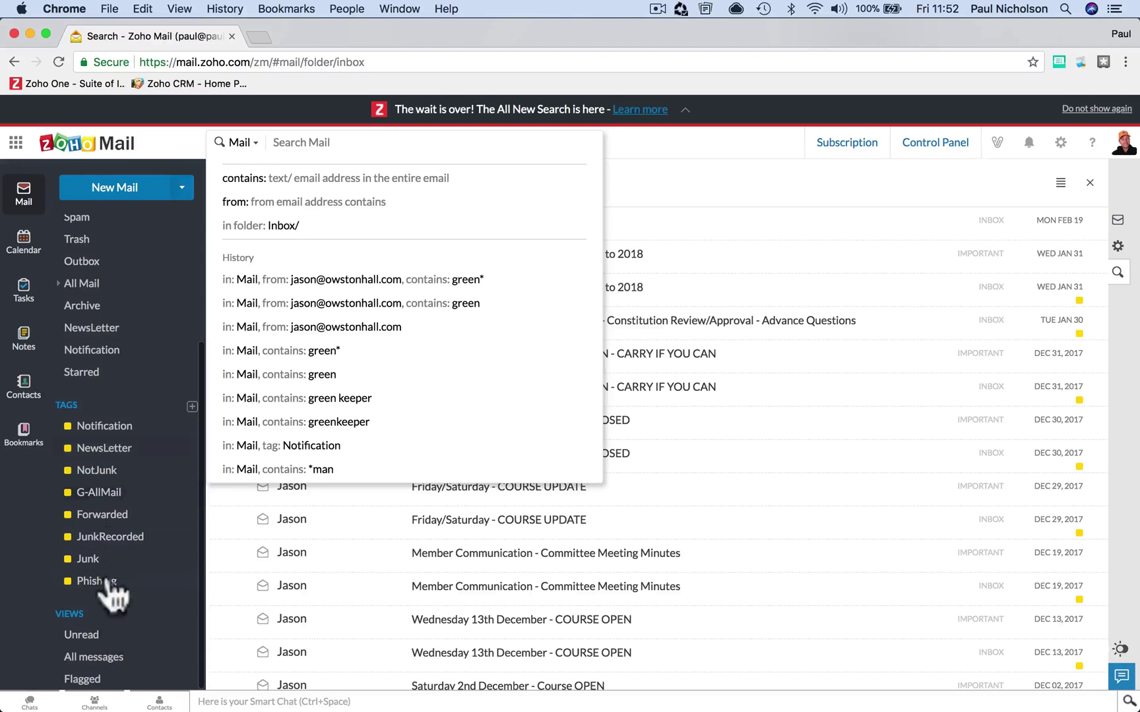
scroll(132, 440, "up", 5)
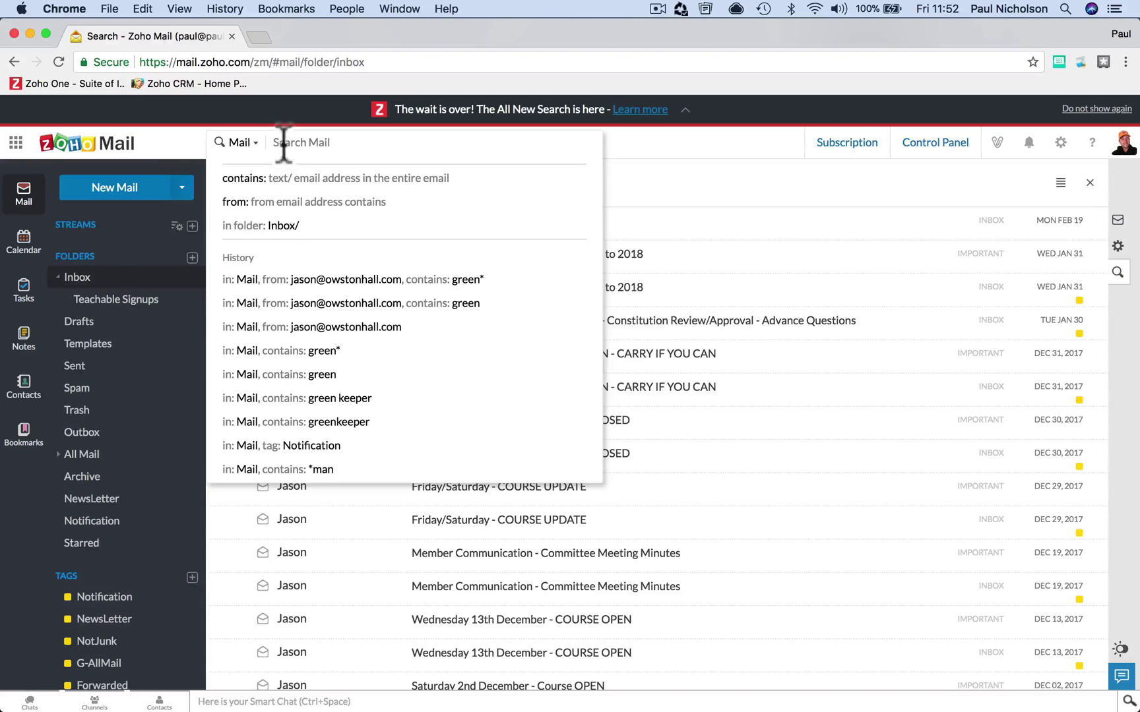
scroll(166, 407, "down", 3)
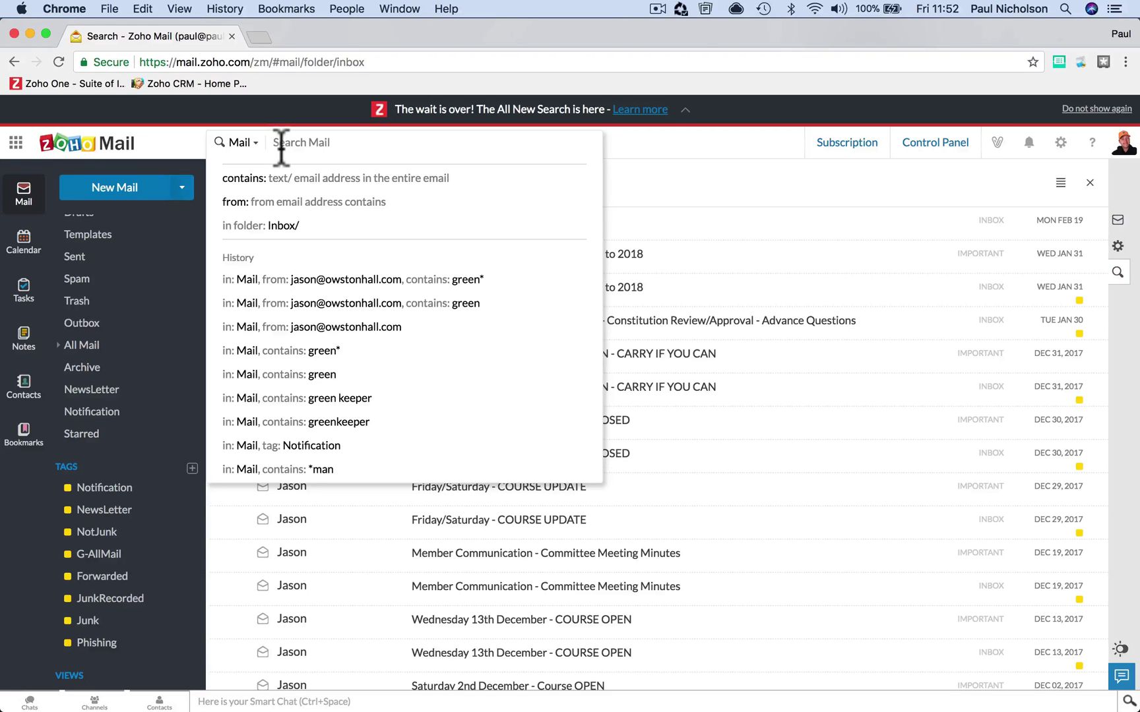
- Search by the tag Notification and scroll through the tagged messages
type("t")
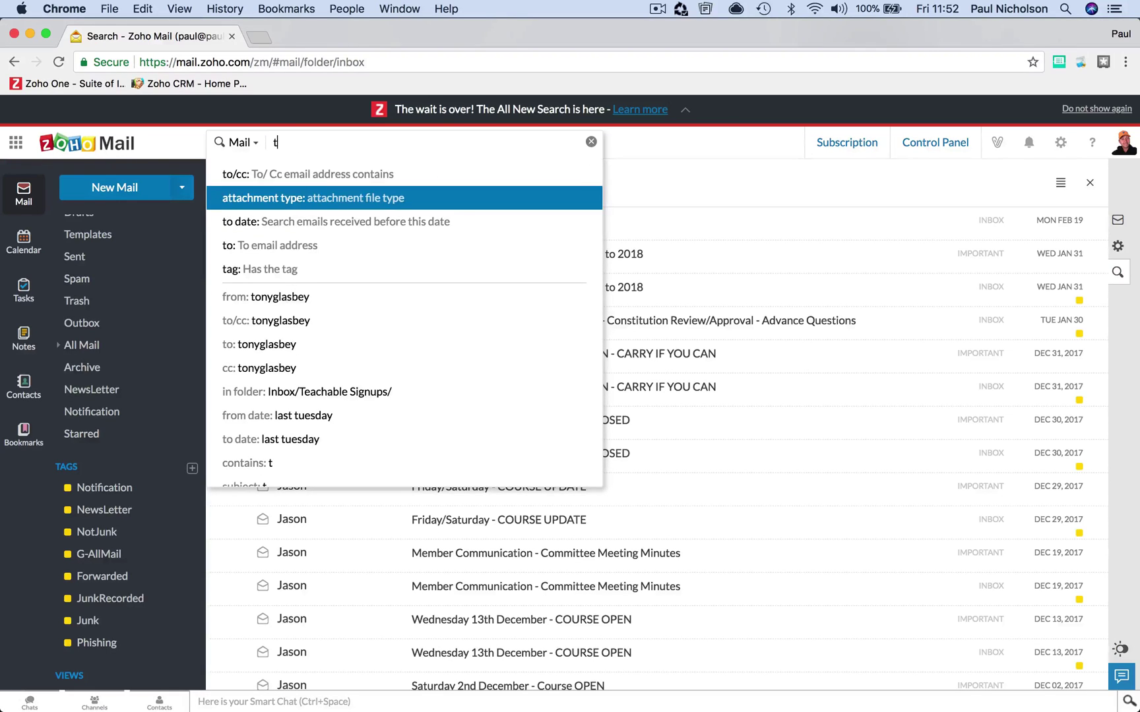
left_click(295, 268)
type("no")
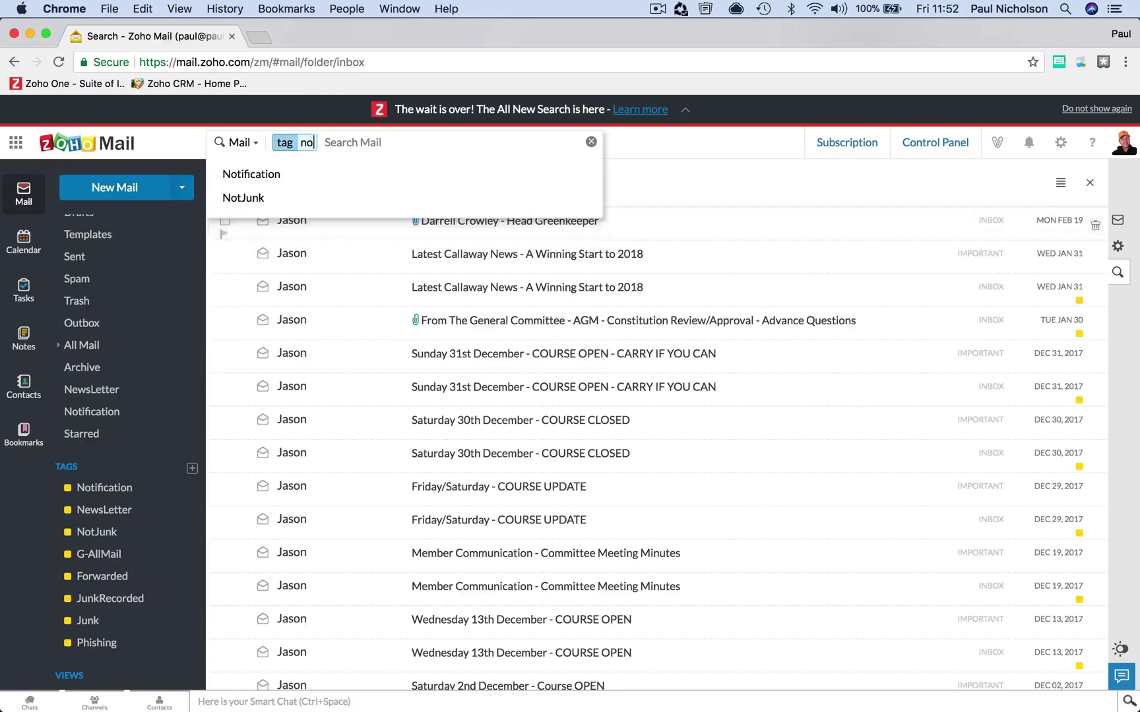
left_click(293, 175)
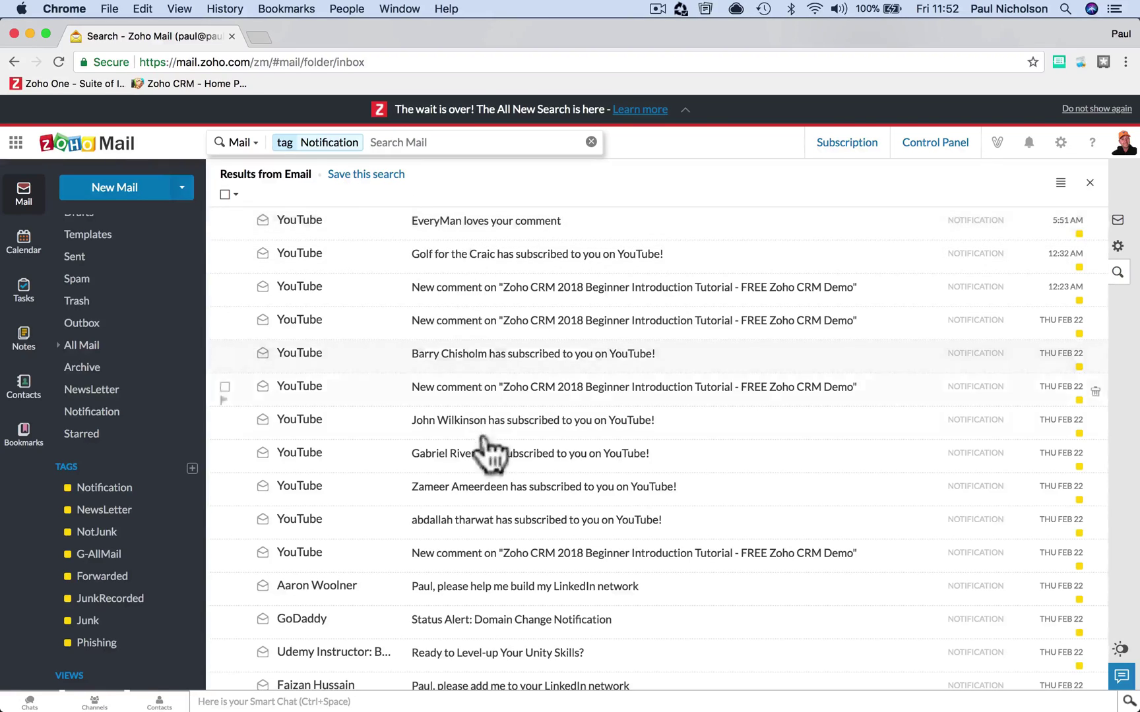
scroll(488, 453, "down", 5)
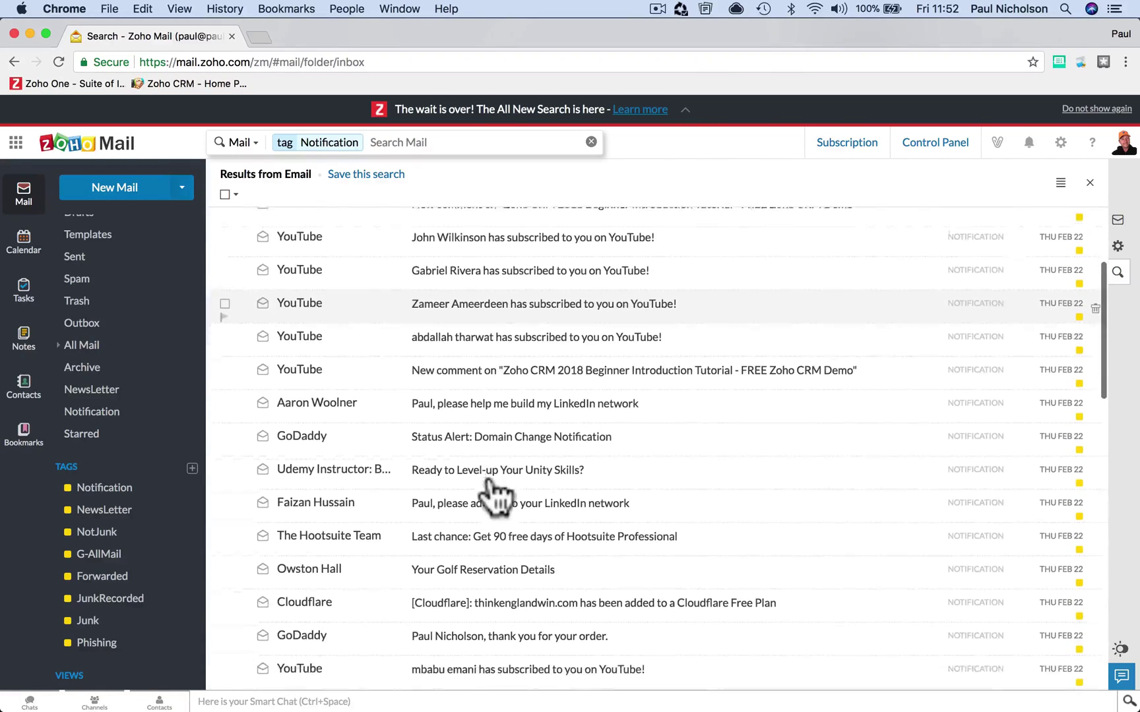
scroll(495, 496, "down", 4)
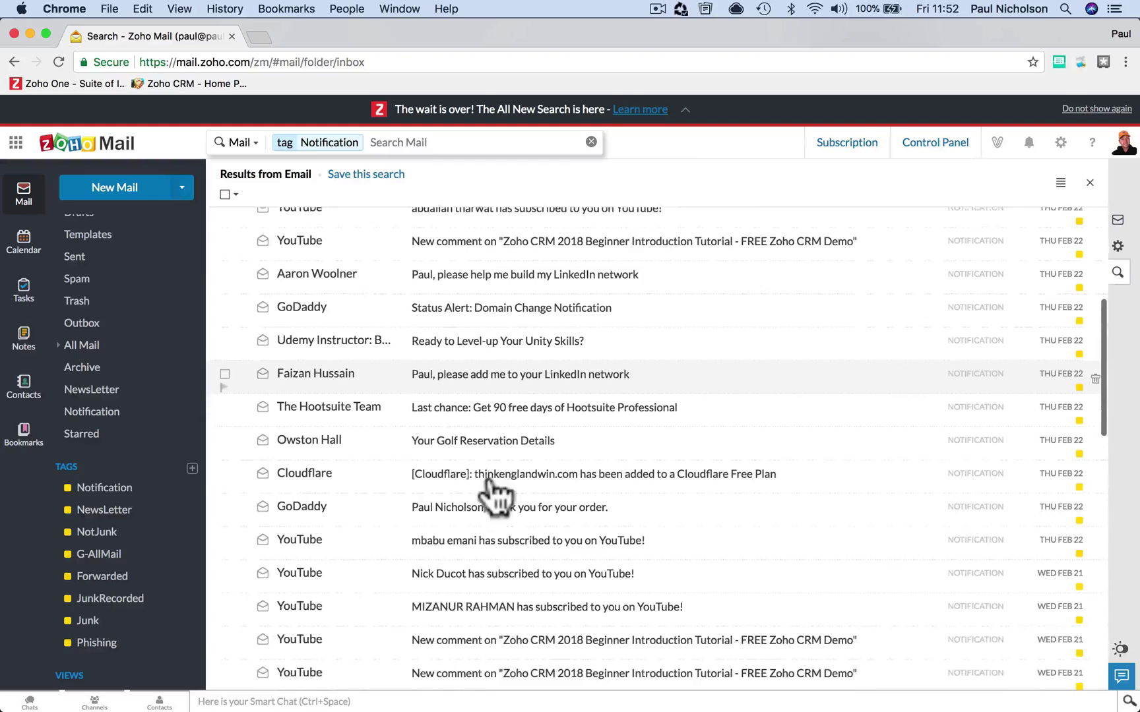
scroll(494, 496, "down", 5)
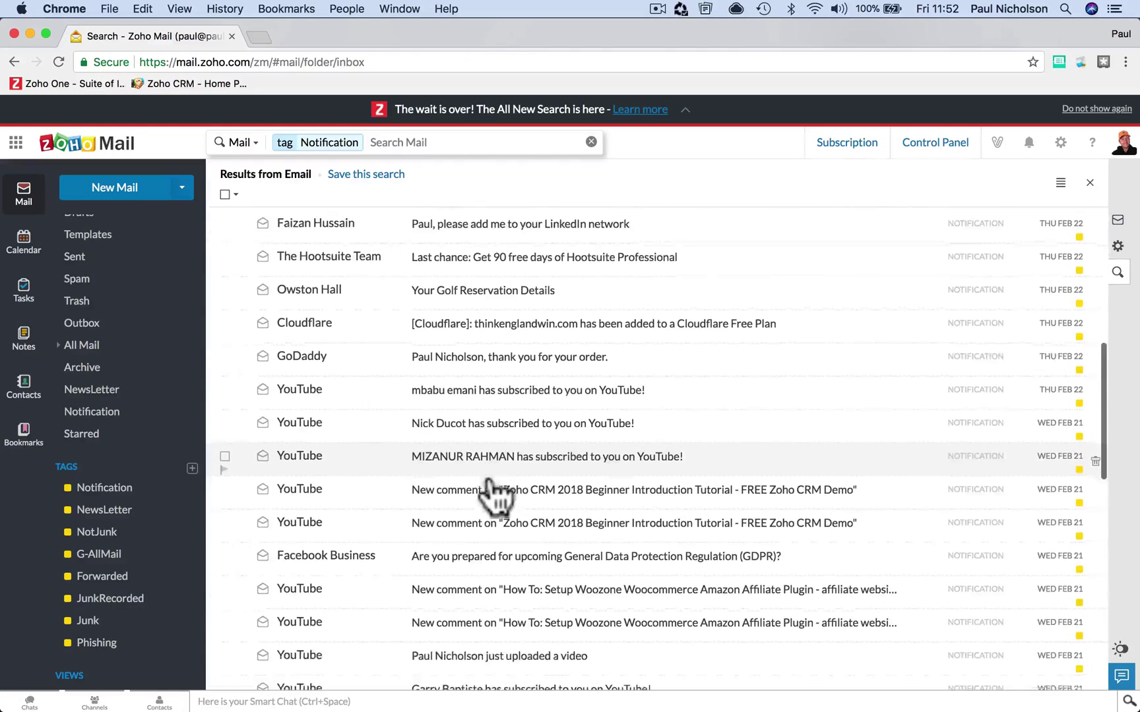
scroll(495, 496, "down", 3)
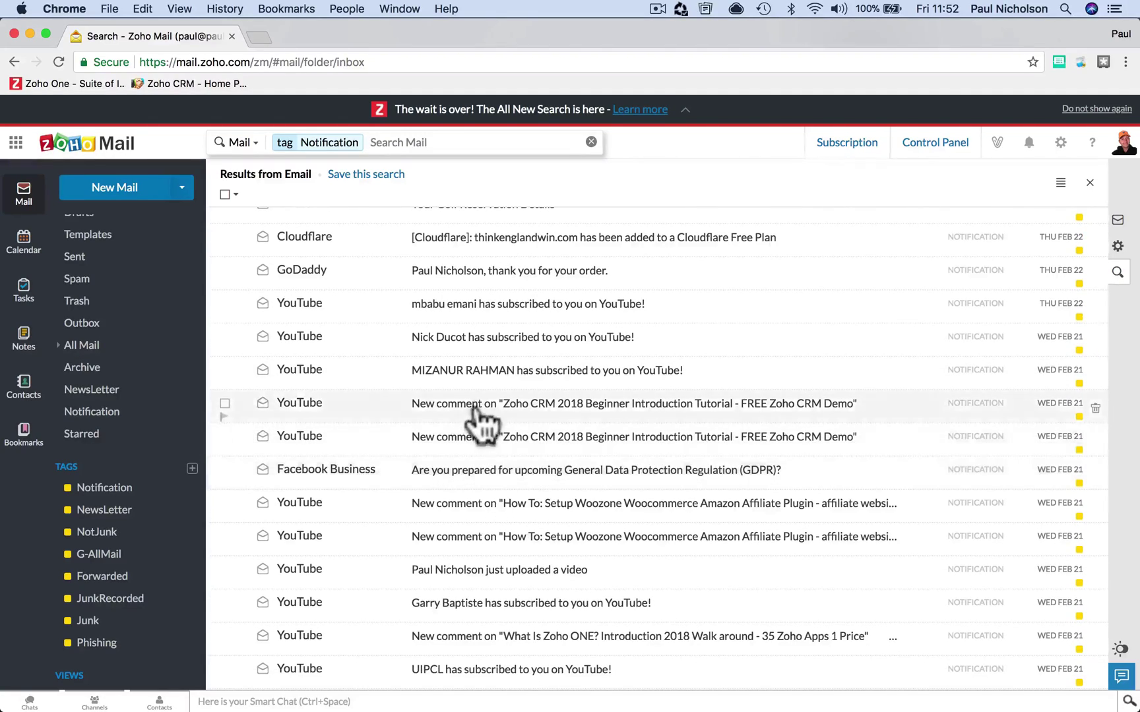
scroll(501, 363, "up", 15)
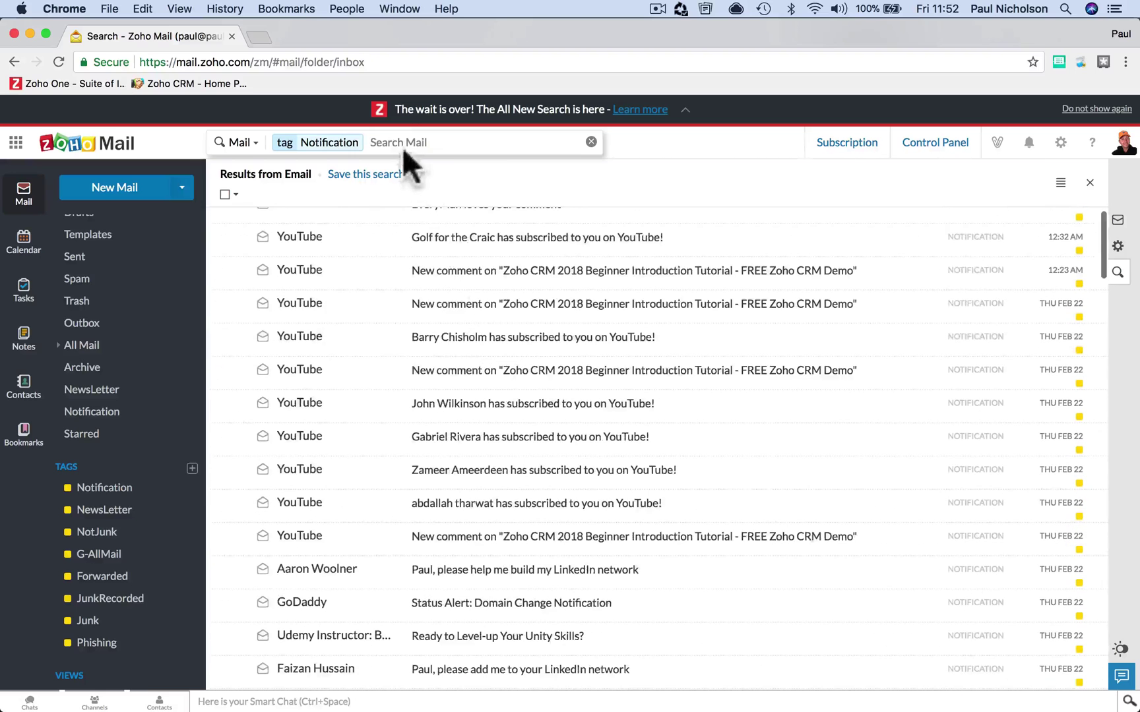
- Add a subject filter for 'new comment' to the Notification search
left_click(400, 144)
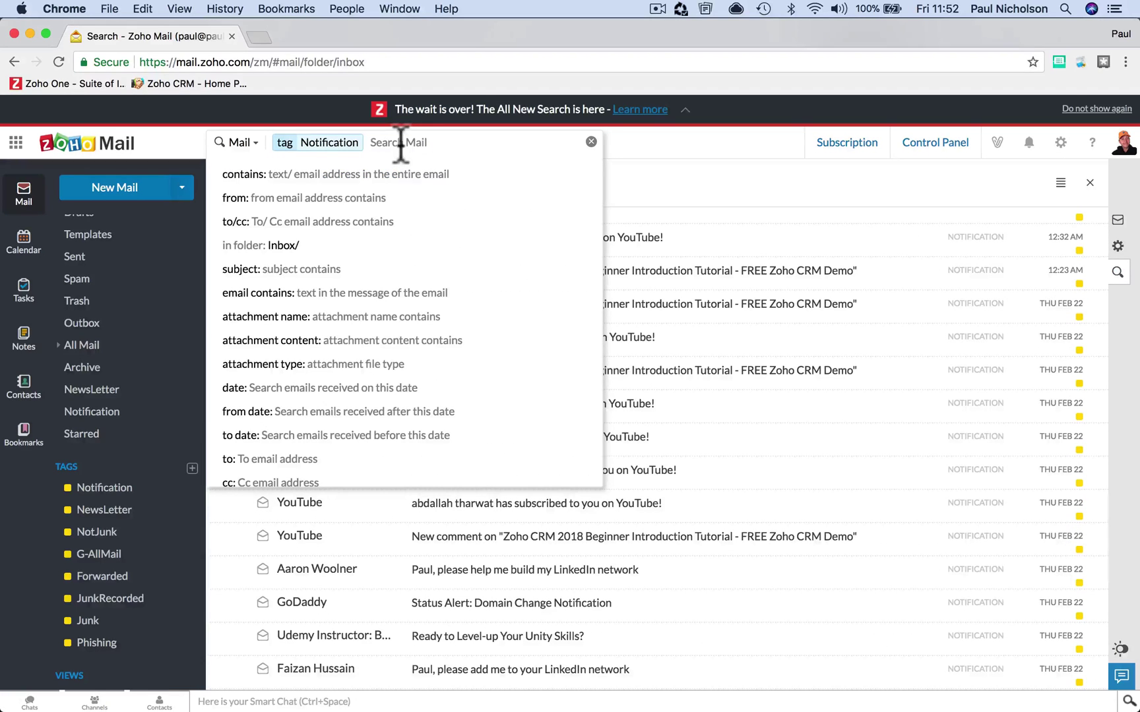
type("s")
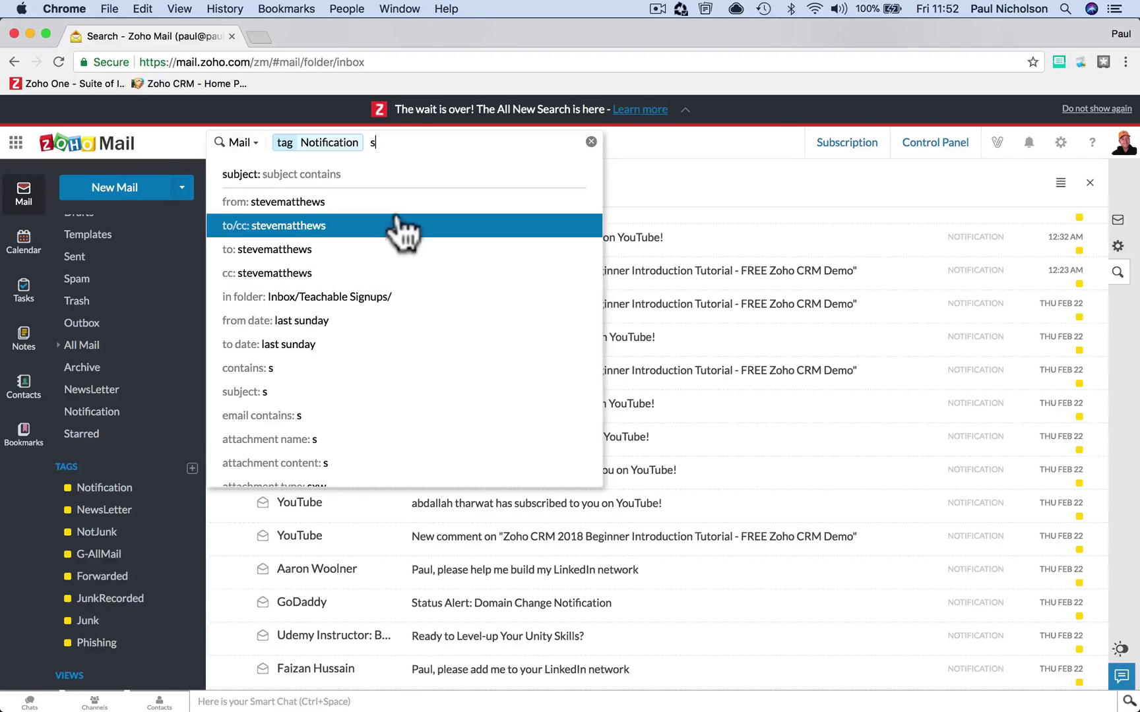
left_click(394, 179)
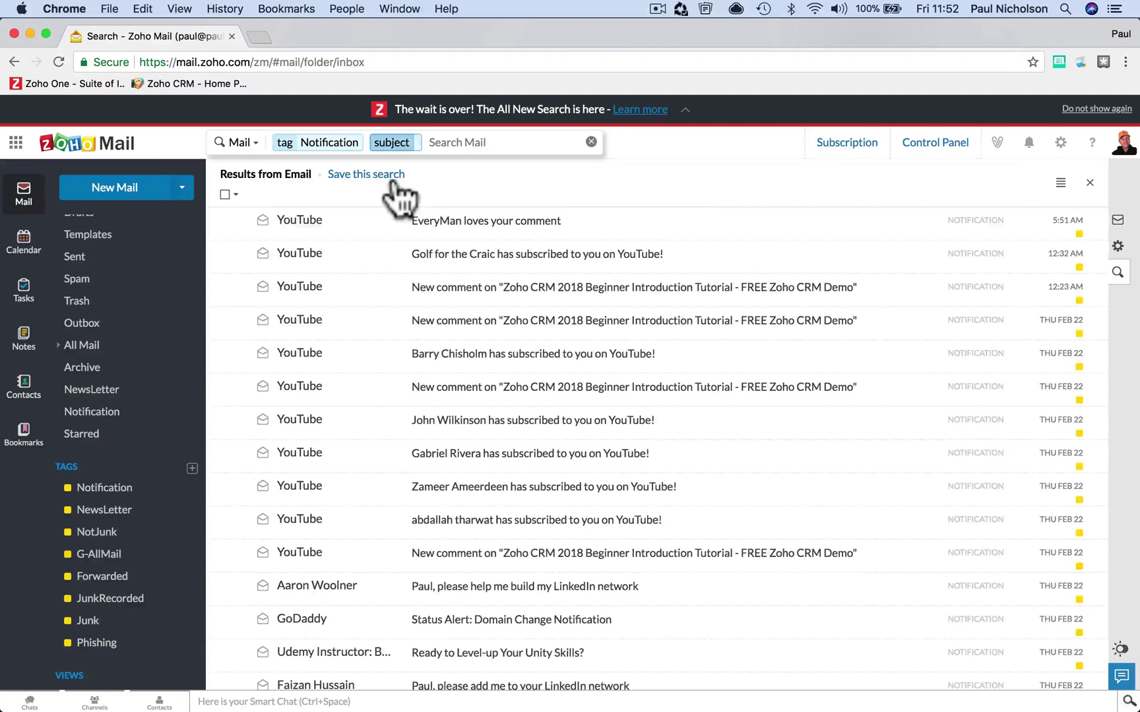
type("new")
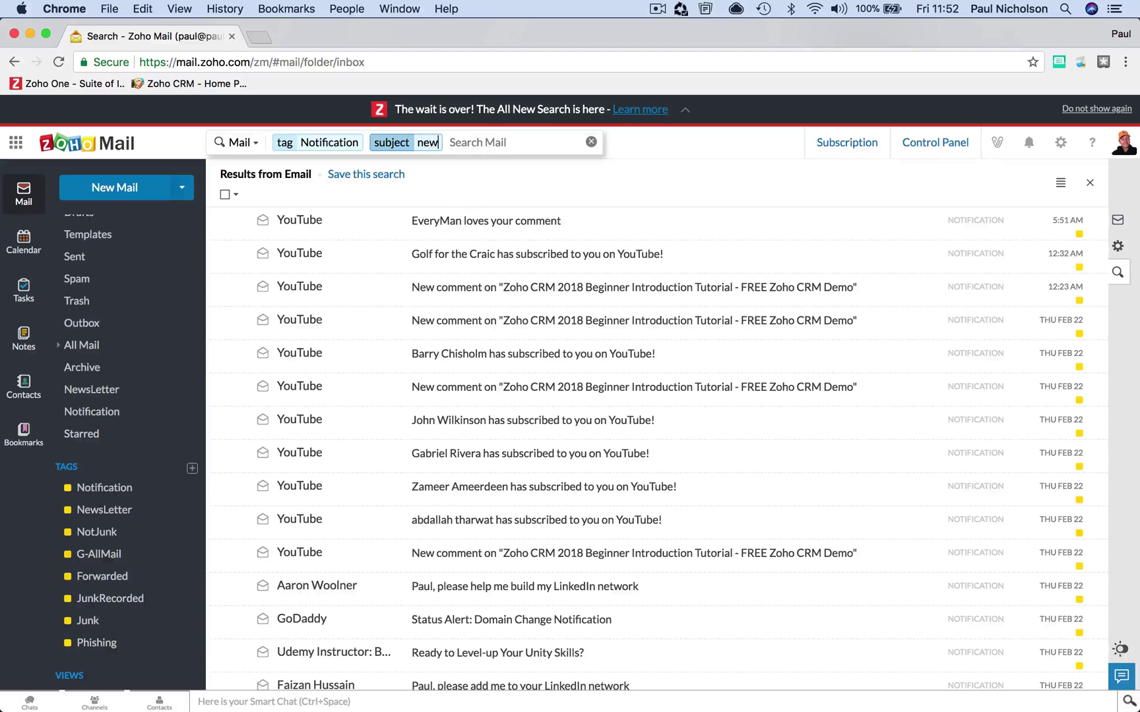
type(" comment")
key("Return")
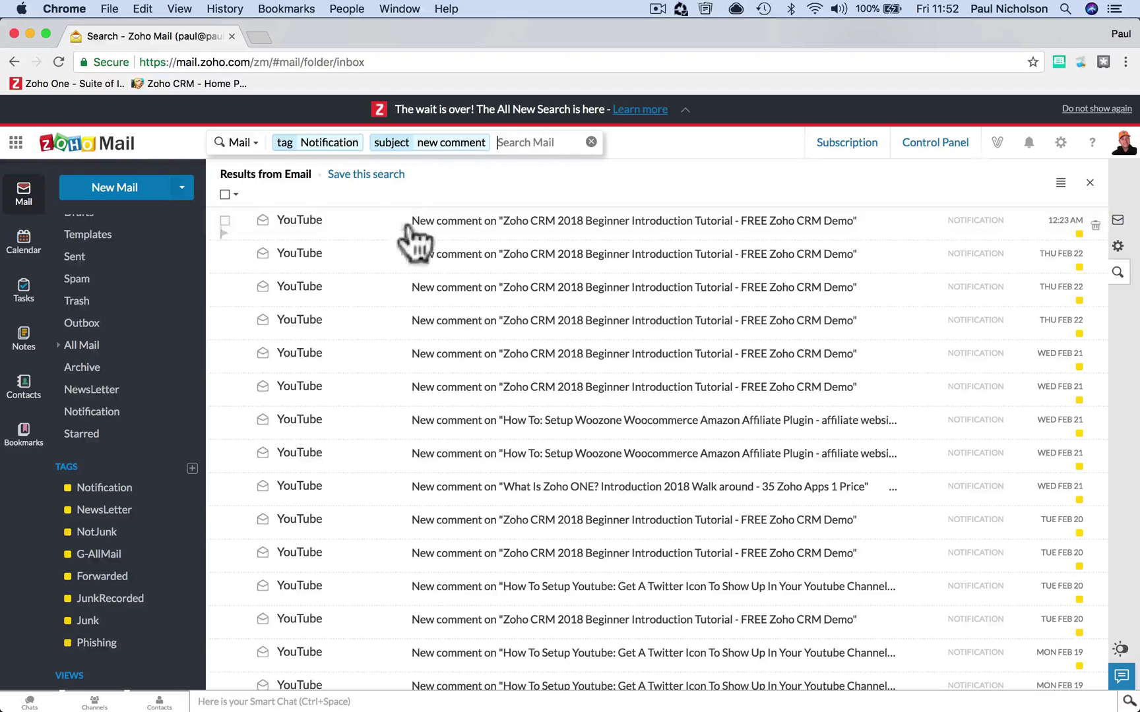
- Add a contains 'zoho one' filter and review the YouTube comment alerts
left_click(507, 142)
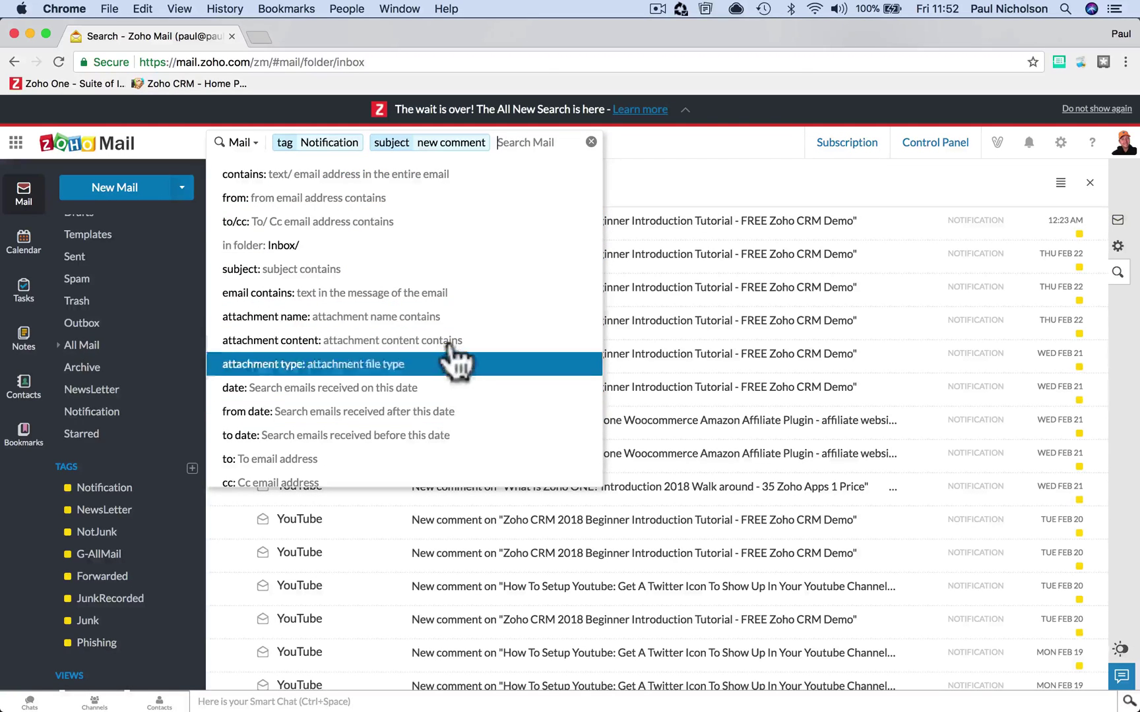
left_click(476, 176)
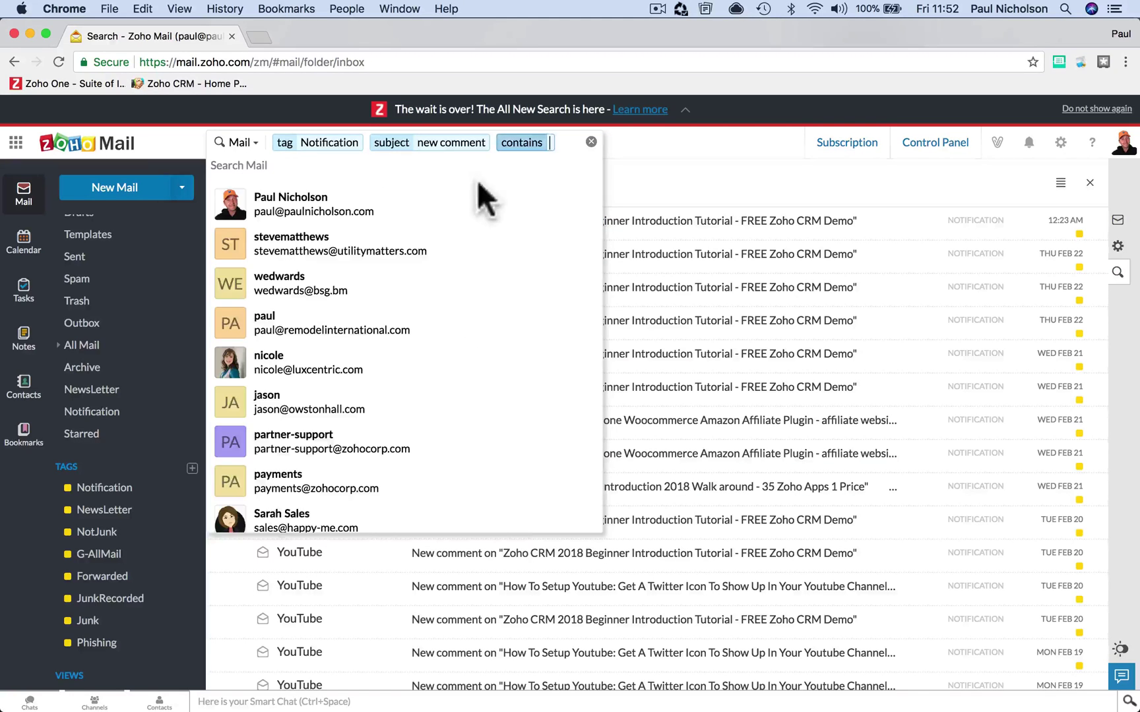
left_click(686, 184)
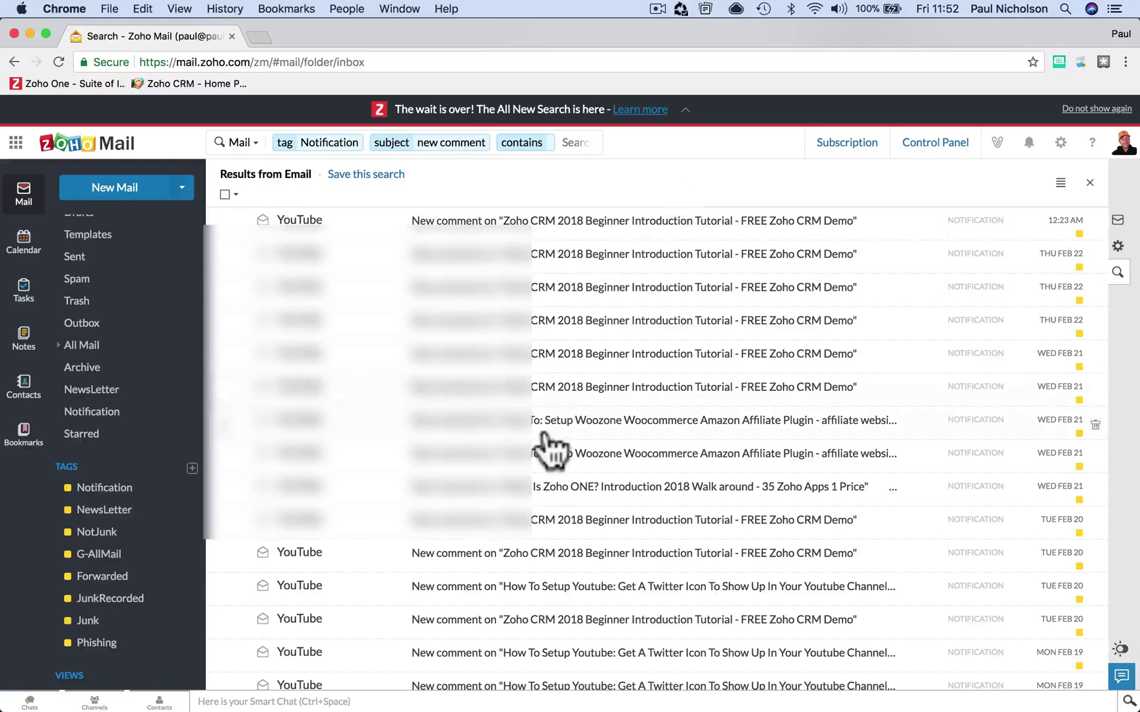
scroll(551, 448, "down", 3)
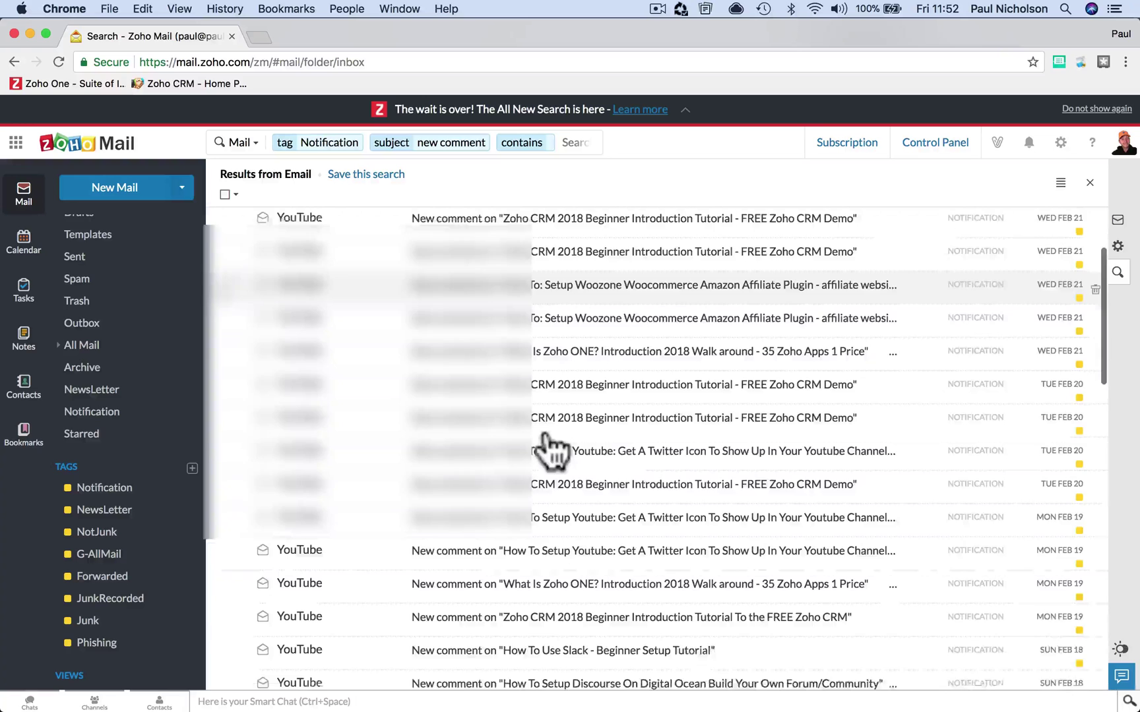
scroll(554, 263, "up", 3)
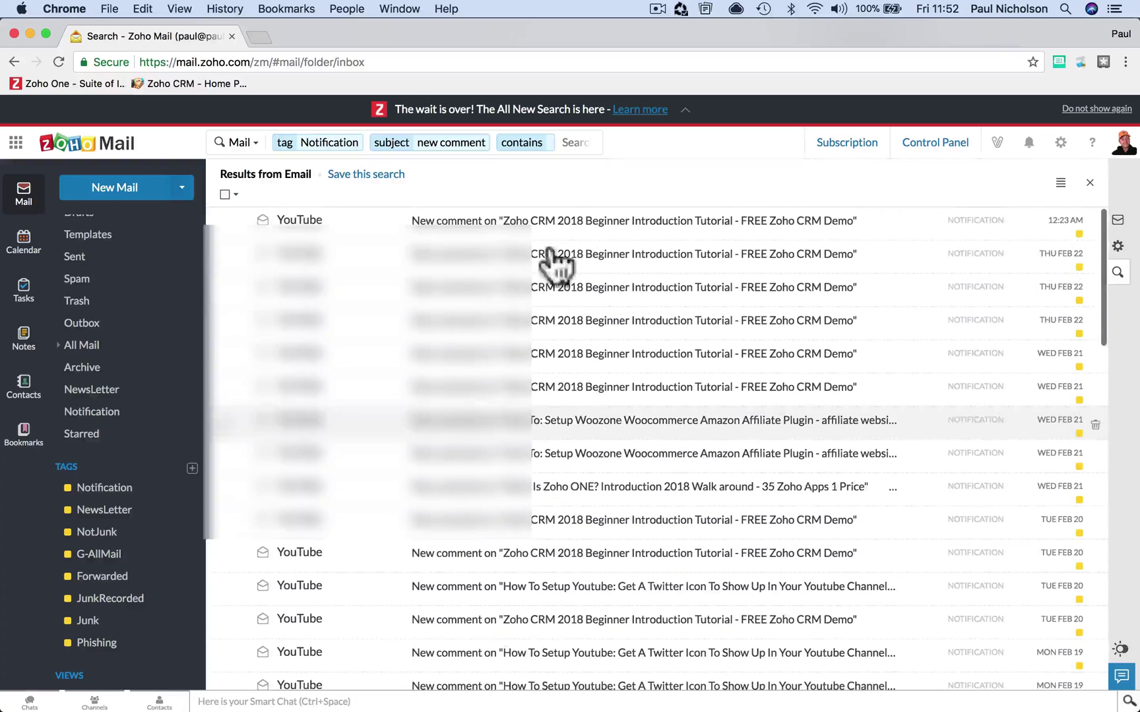
left_click(552, 144)
type("zoho one")
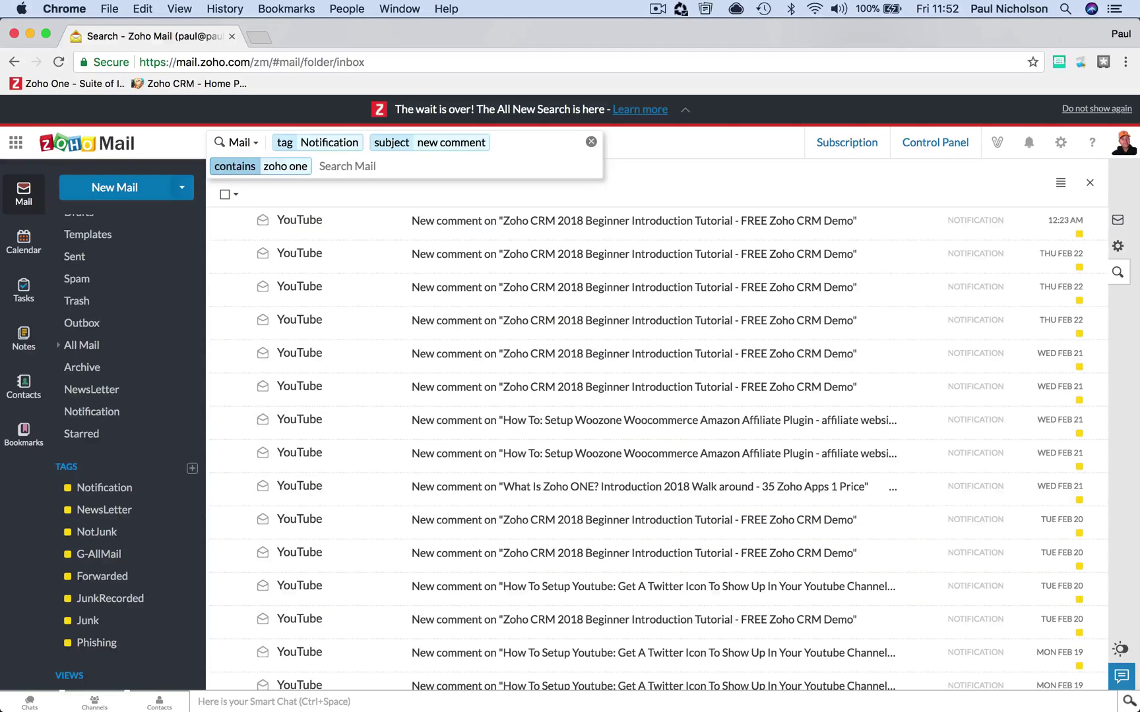
key("Return")
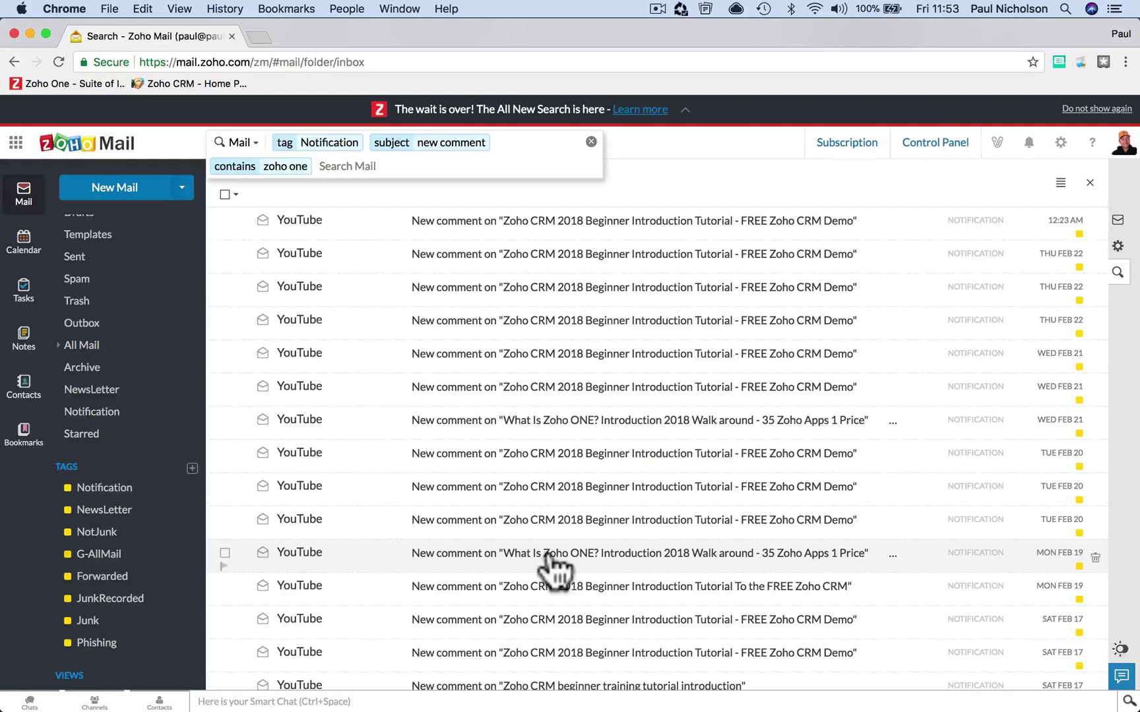
scroll(554, 567, "down", 6)
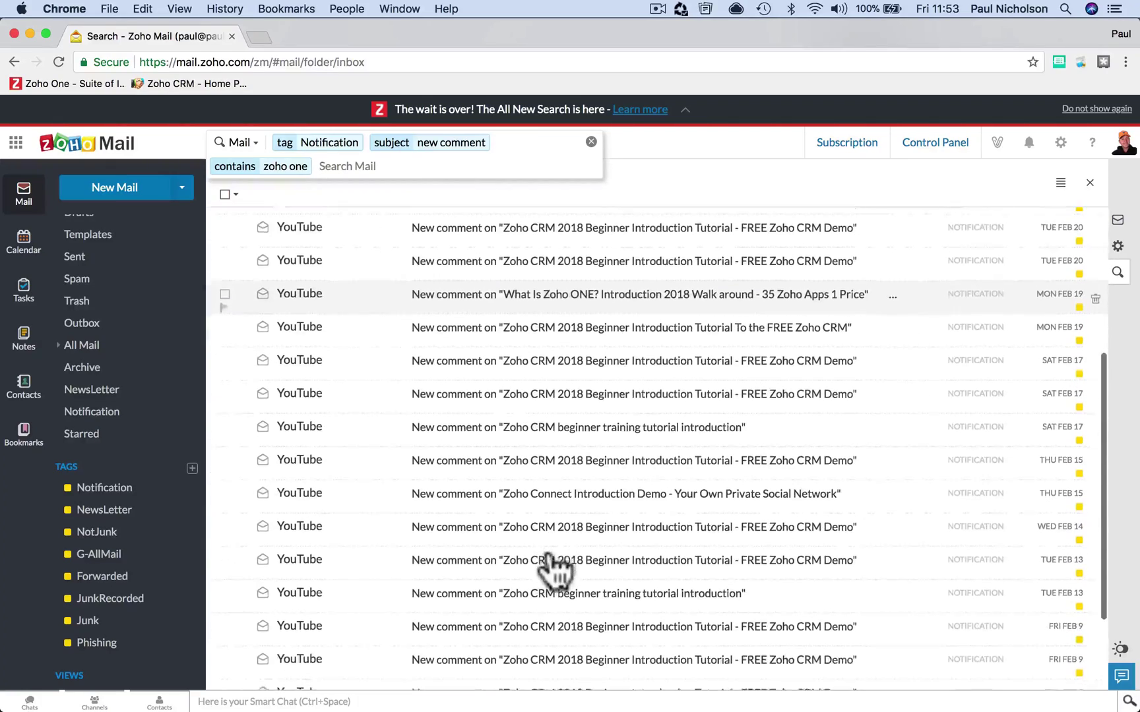
scroll(554, 567, "up", 6)
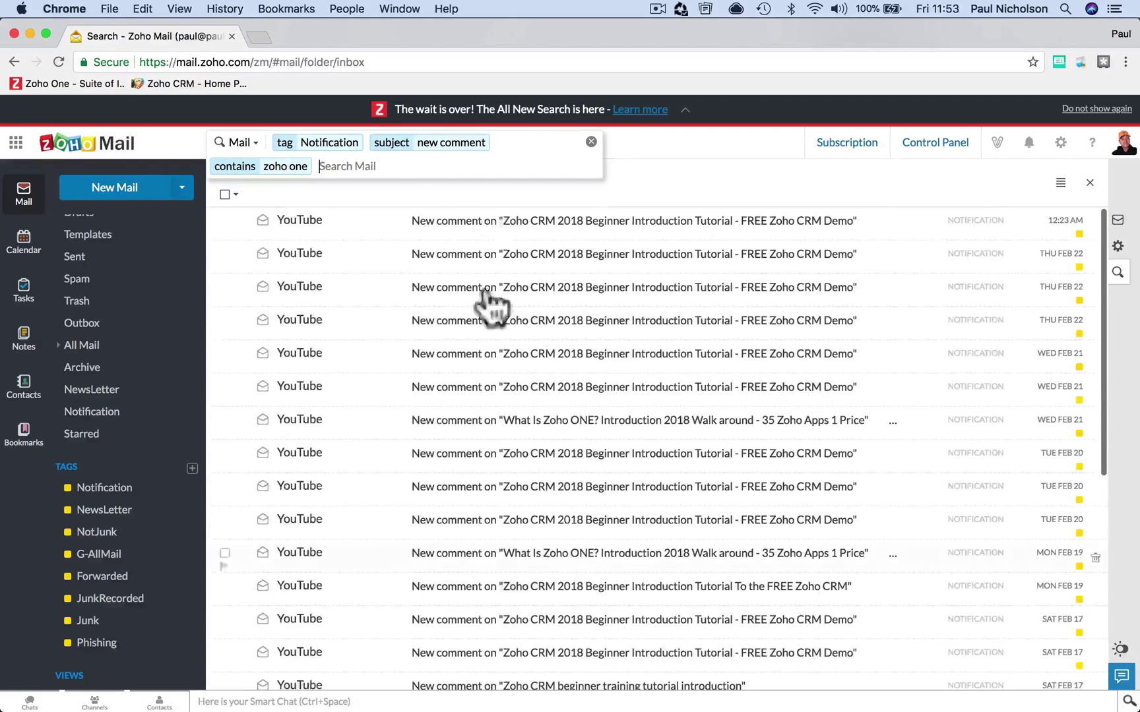
- Add a contains 'hello' filter, then read and close the first result
left_click(420, 170)
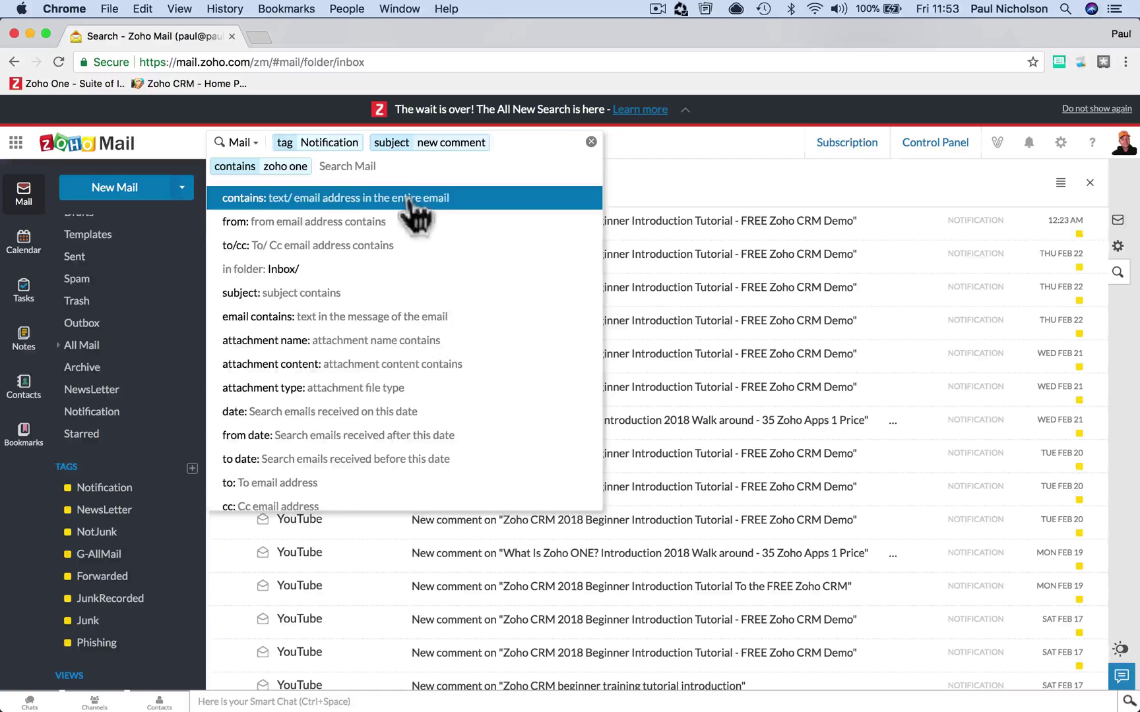
left_click(414, 201)
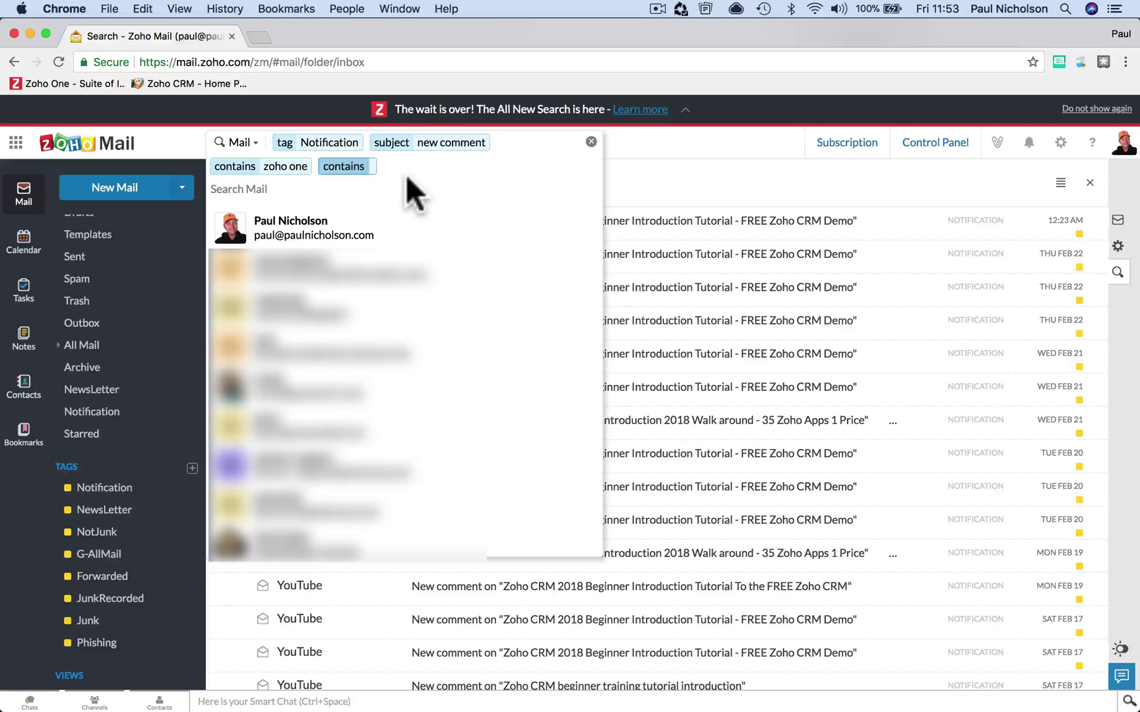
type("hello")
key("Return")
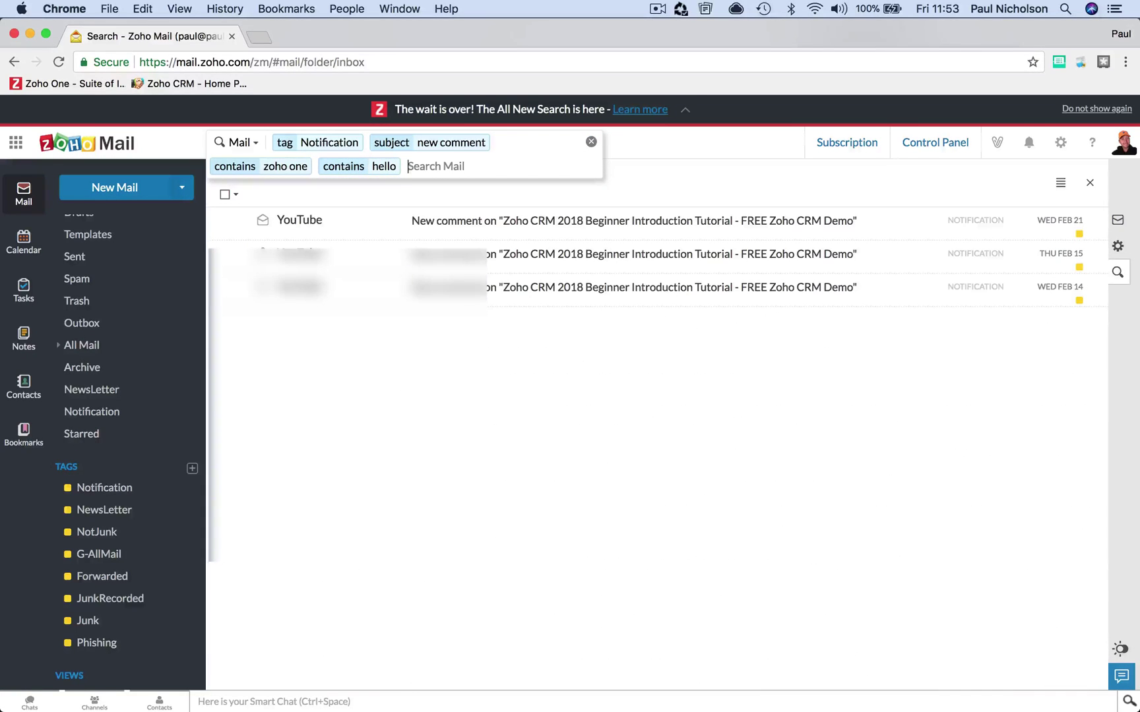
left_click(489, 229)
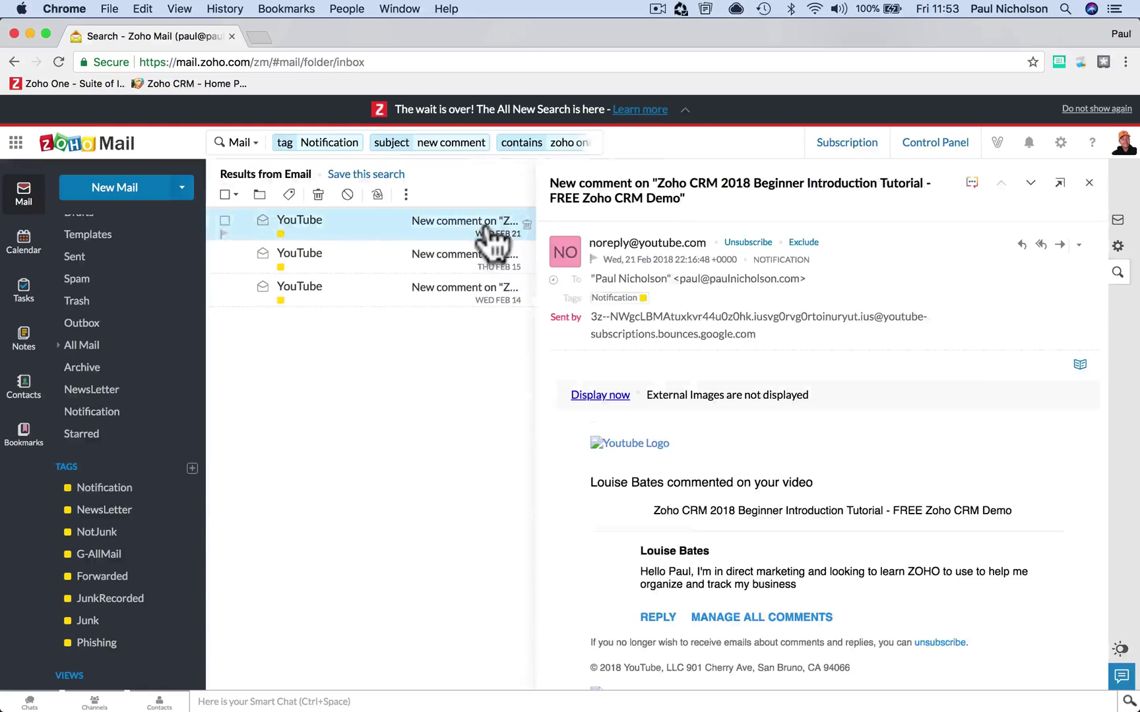
left_click(1088, 183)
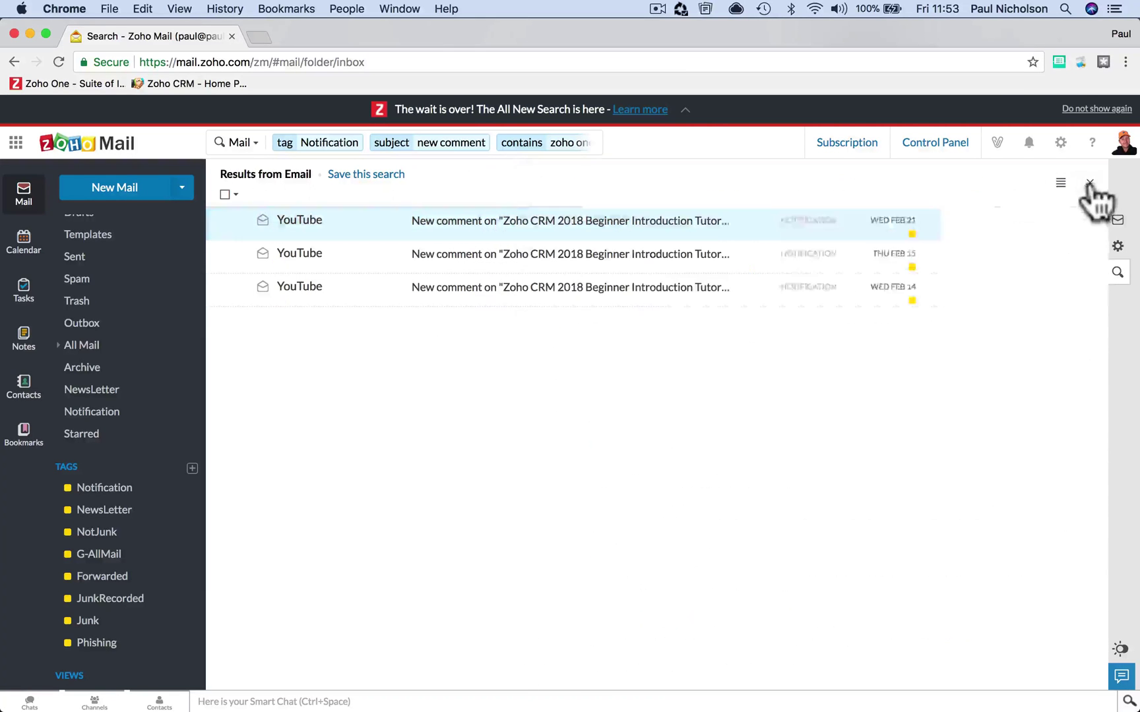
- Clear all filters and rerun the Notification / new comment search from history
left_click(595, 146)
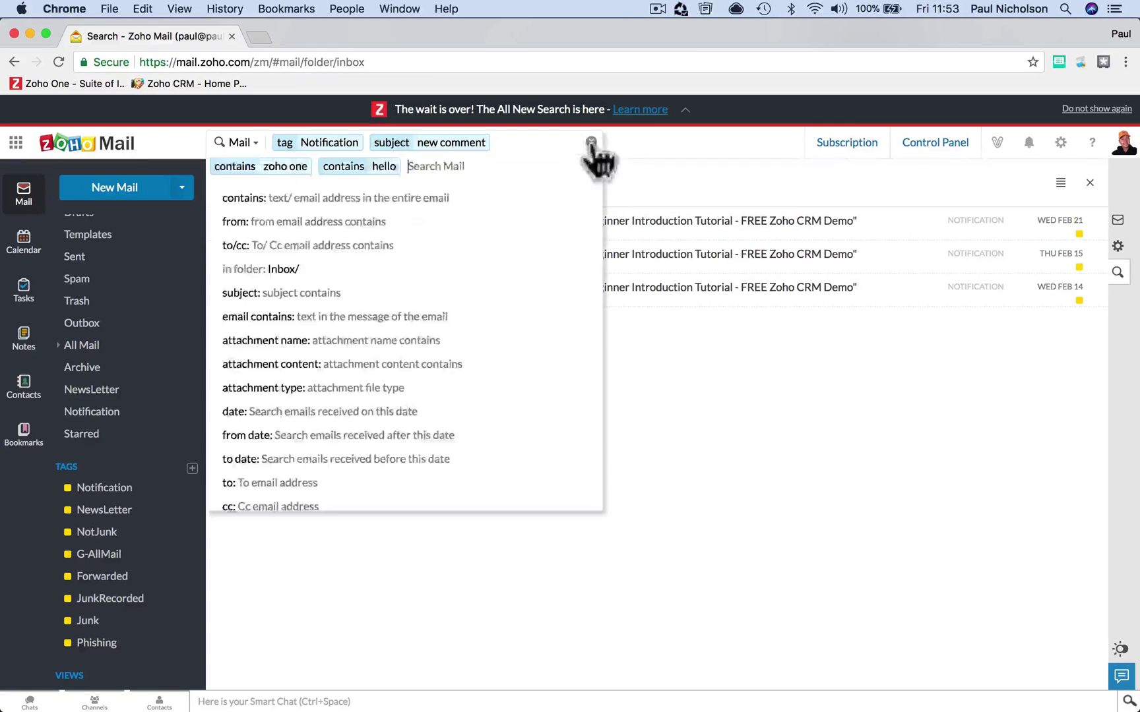
left_click(591, 142)
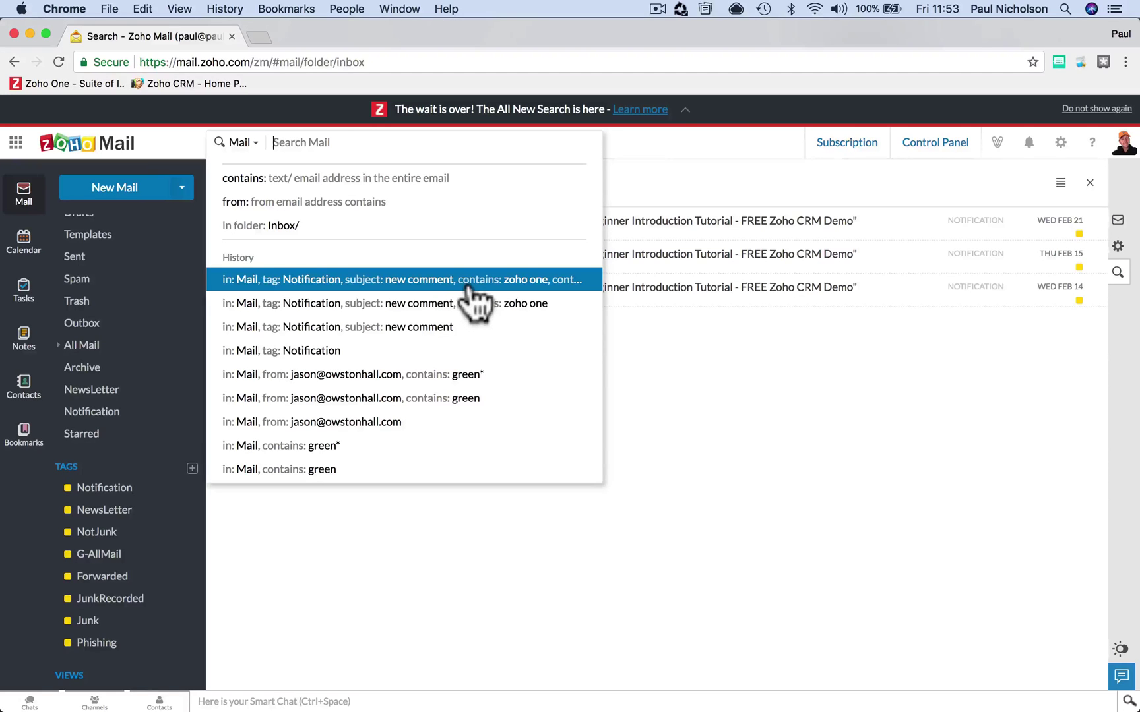
left_click(591, 326)
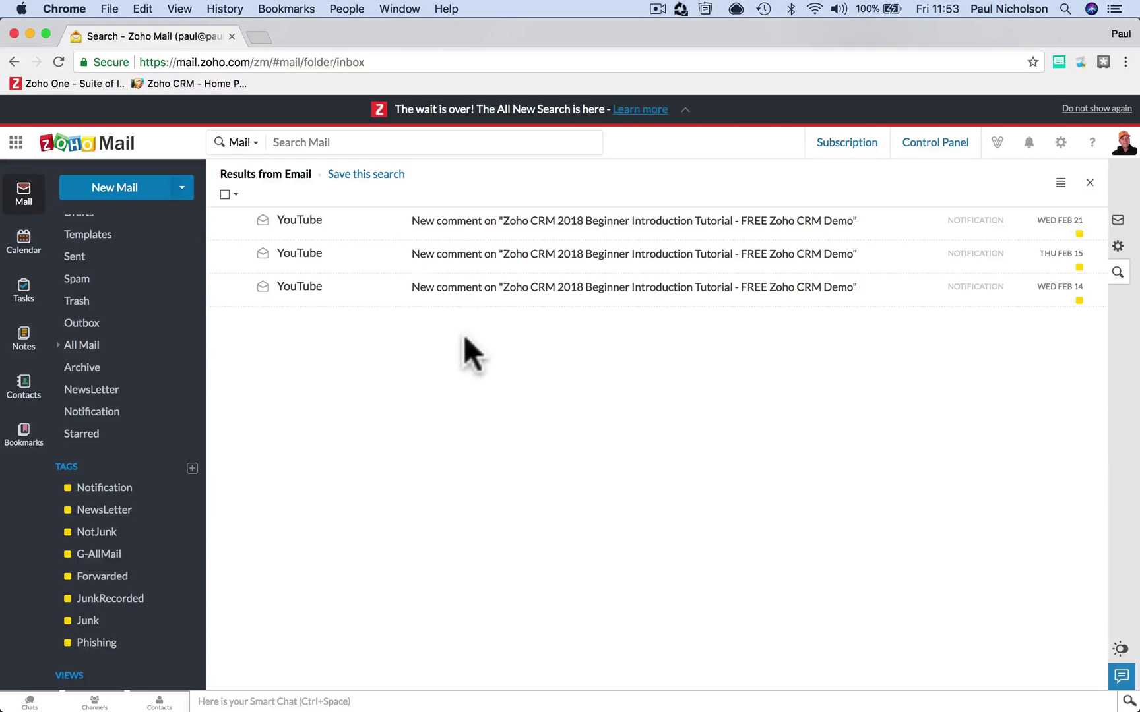
left_click(391, 145)
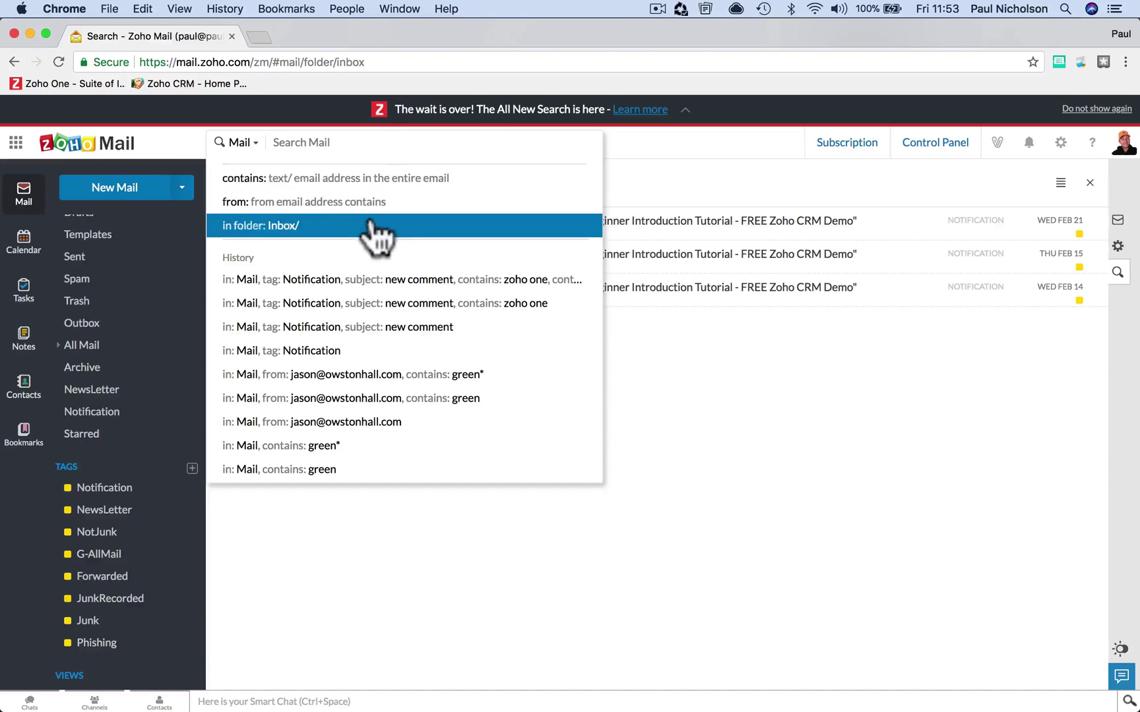
- Switch search scope to Quick Access and jump to Import/ Export Emails via 'impo'
left_click(642, 399)
left_click(240, 142)
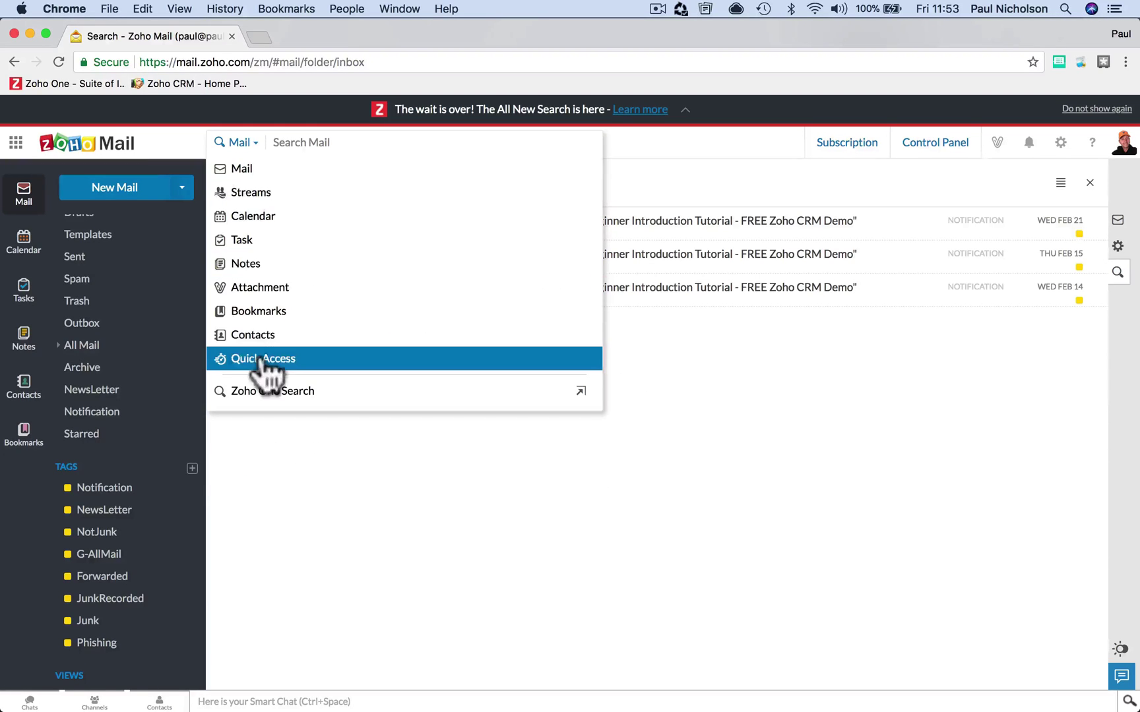
left_click(262, 359)
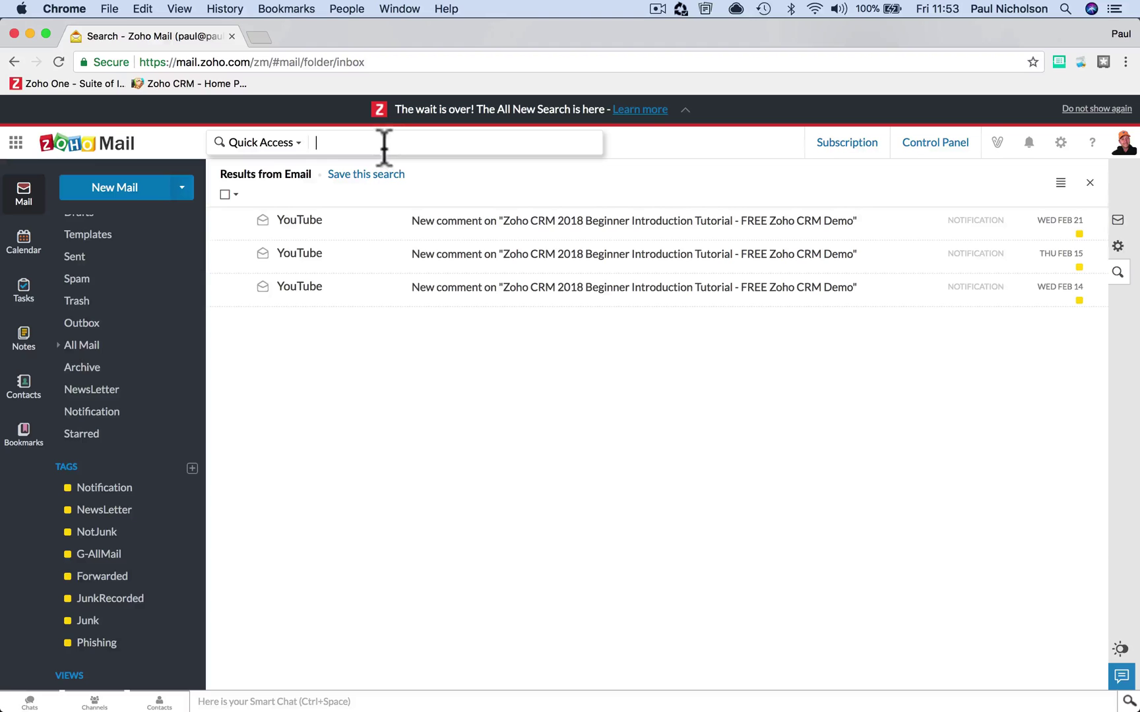
type("import")
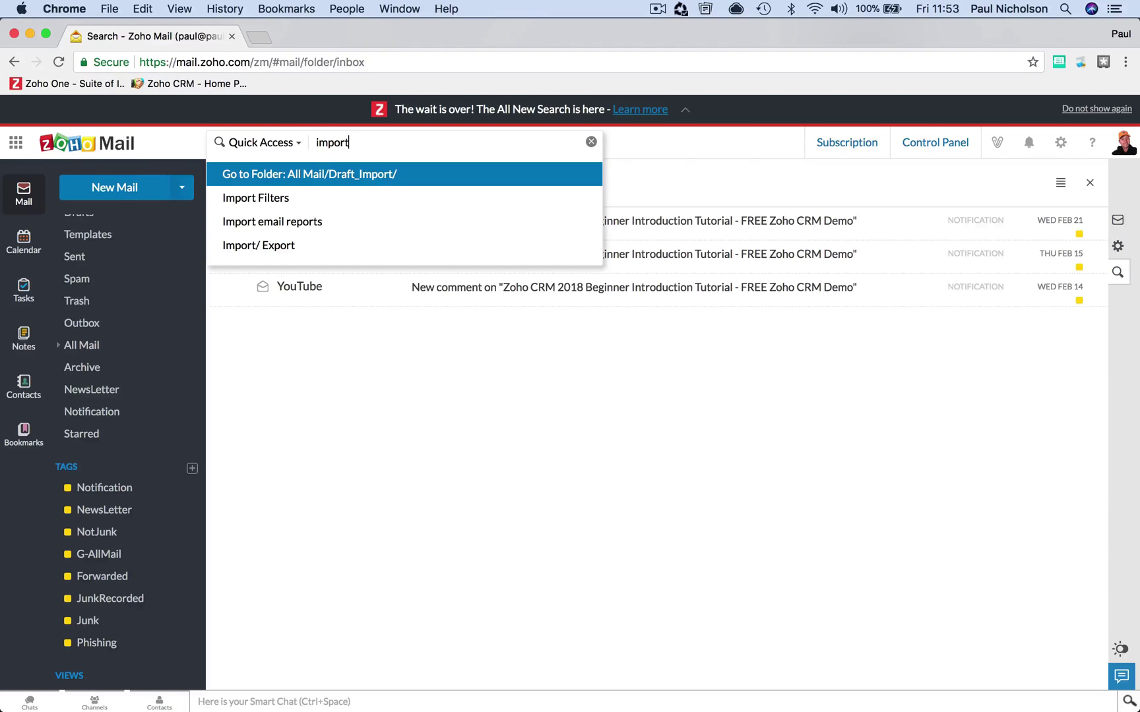
left_click(371, 247)
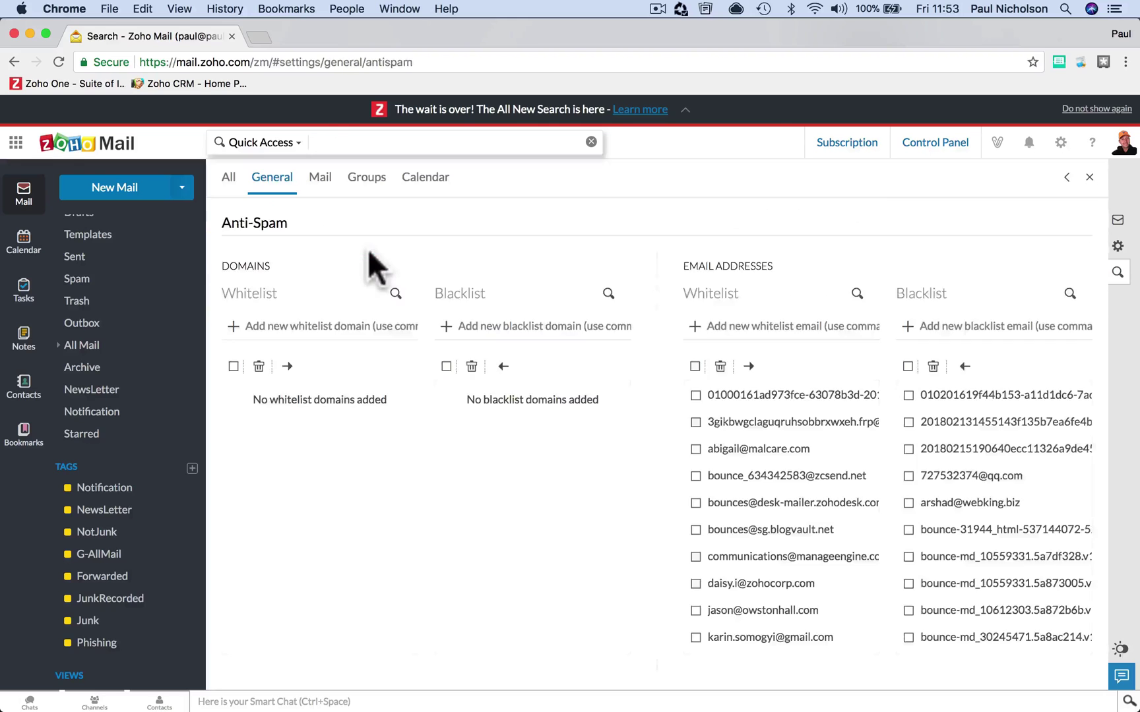
- Quick Access search 'imap' to reach the account's IMAP Access settings
left_click(335, 142)
left_click(290, 145)
left_click(320, 359)
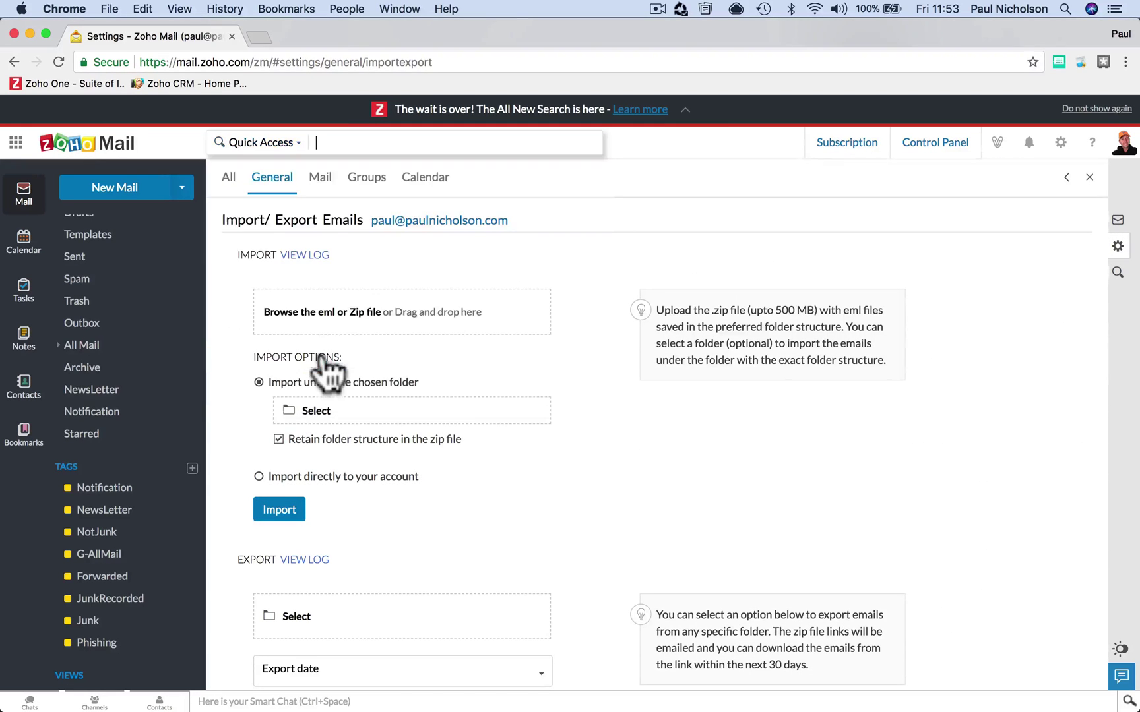
left_click(370, 142)
type("imap")
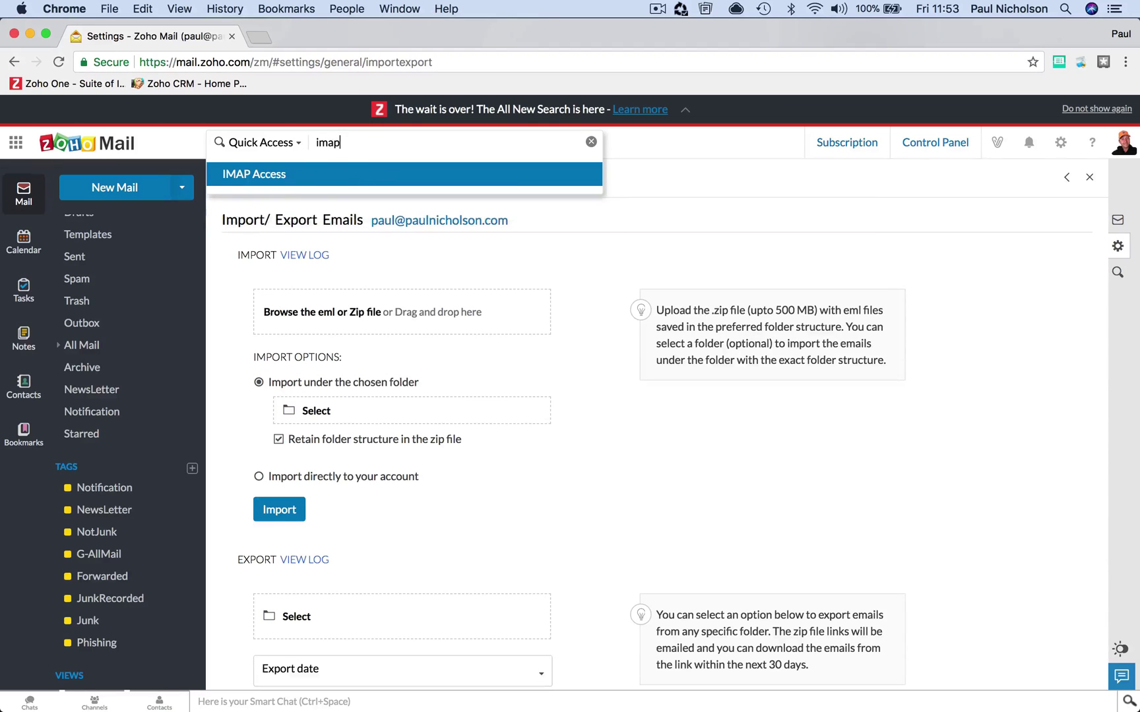
left_click(372, 173)
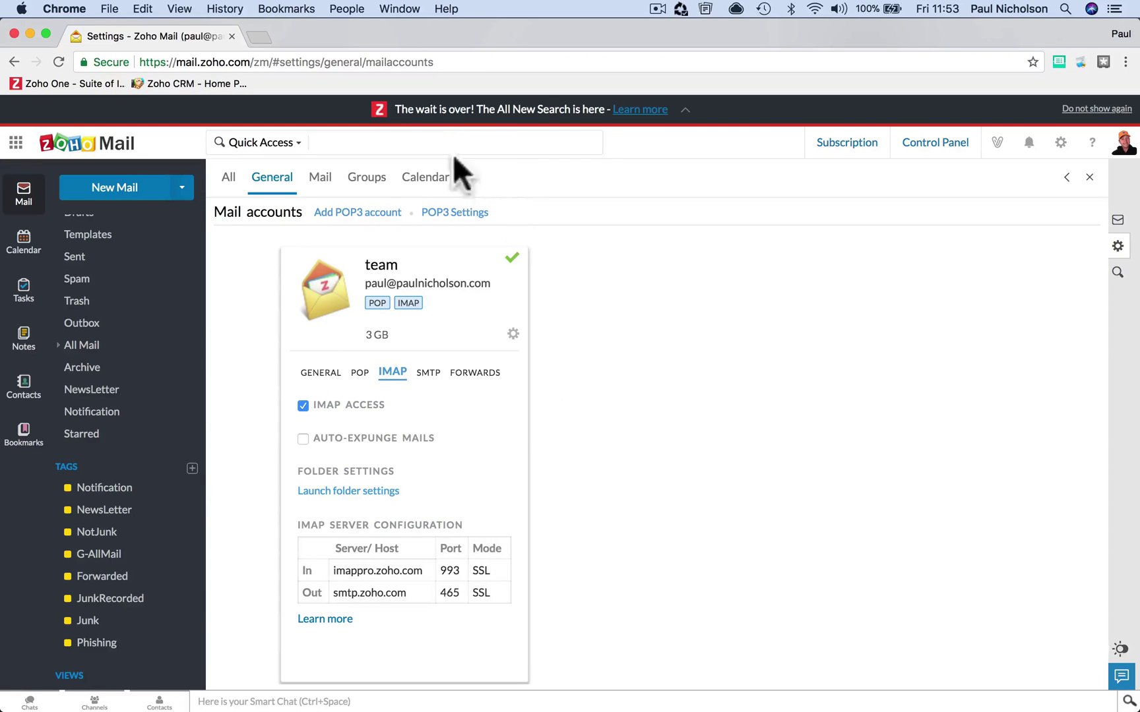
left_click(434, 142)
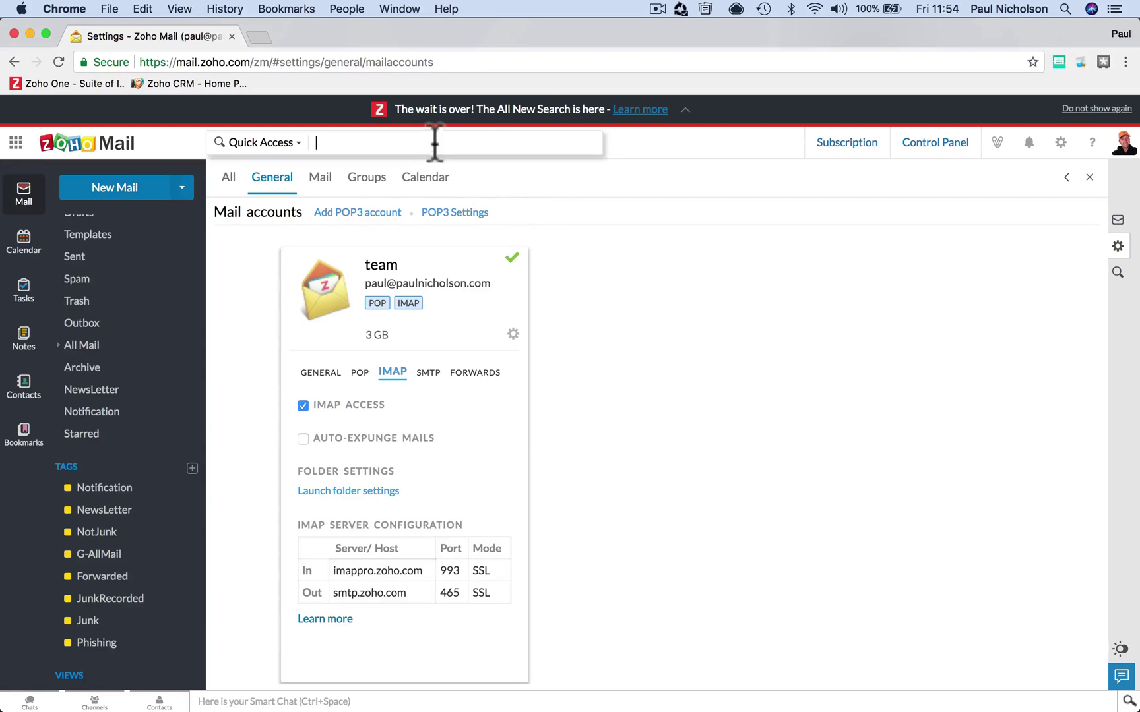
left_click(1061, 143)
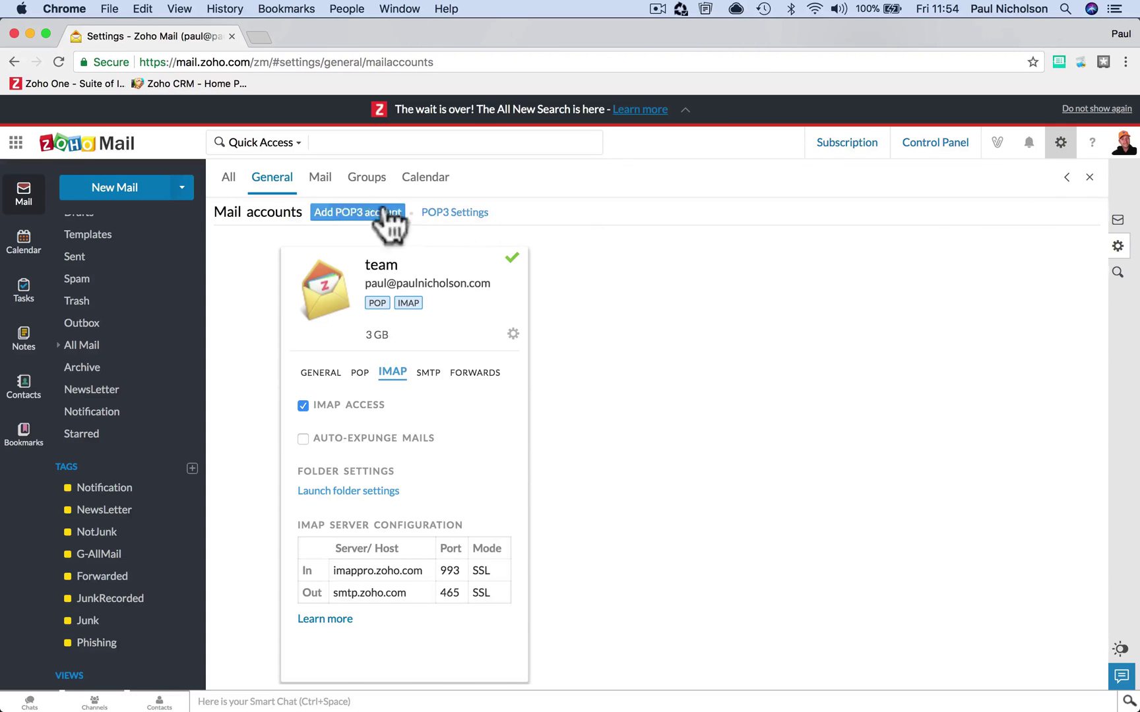
- Browse the all-settings overview, then place the cursor in the Quick Access search box
left_click(228, 178)
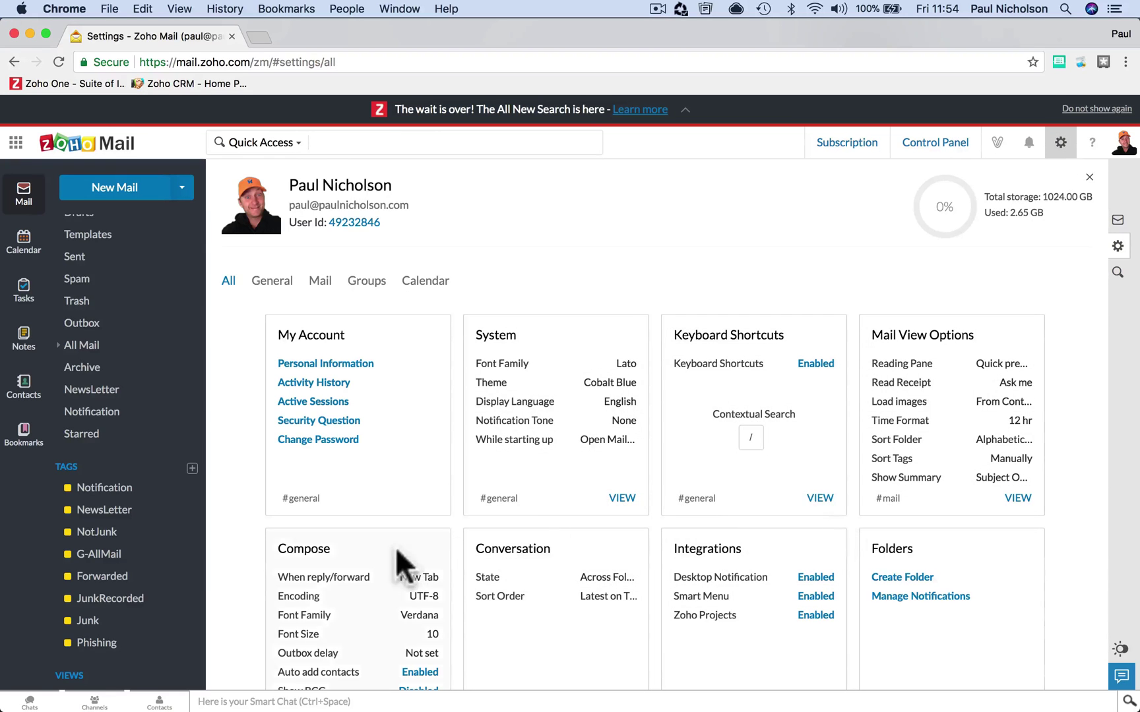
scroll(394, 561, "down", 7)
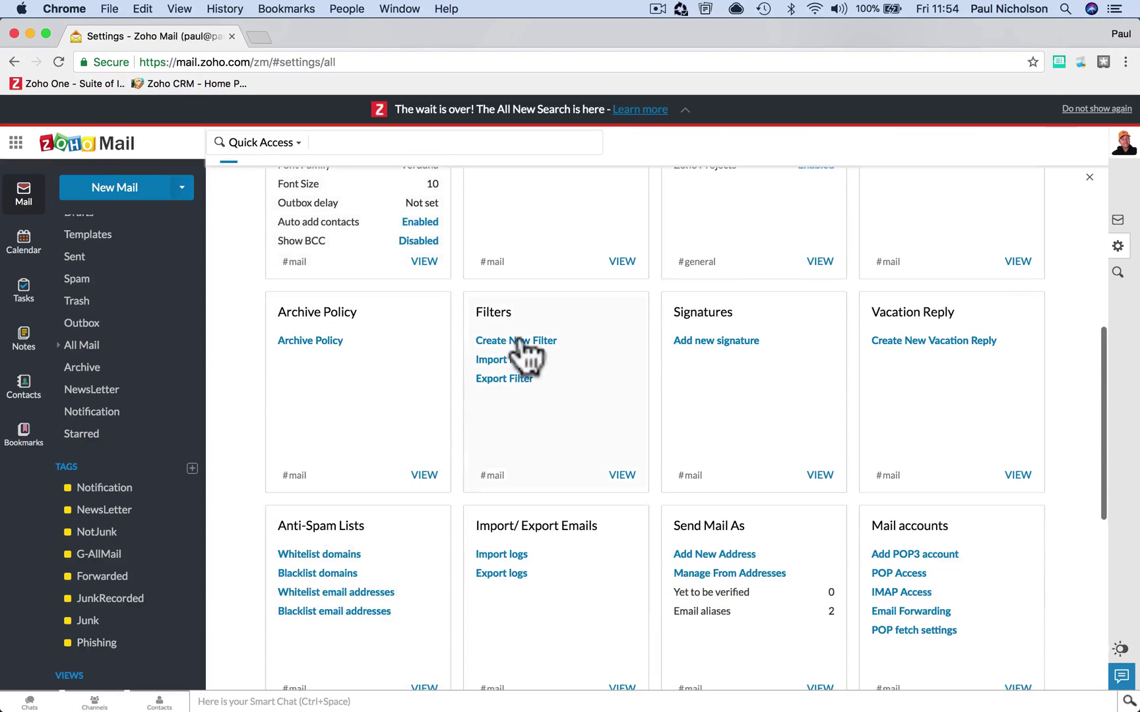
scroll(545, 455, "down", 5)
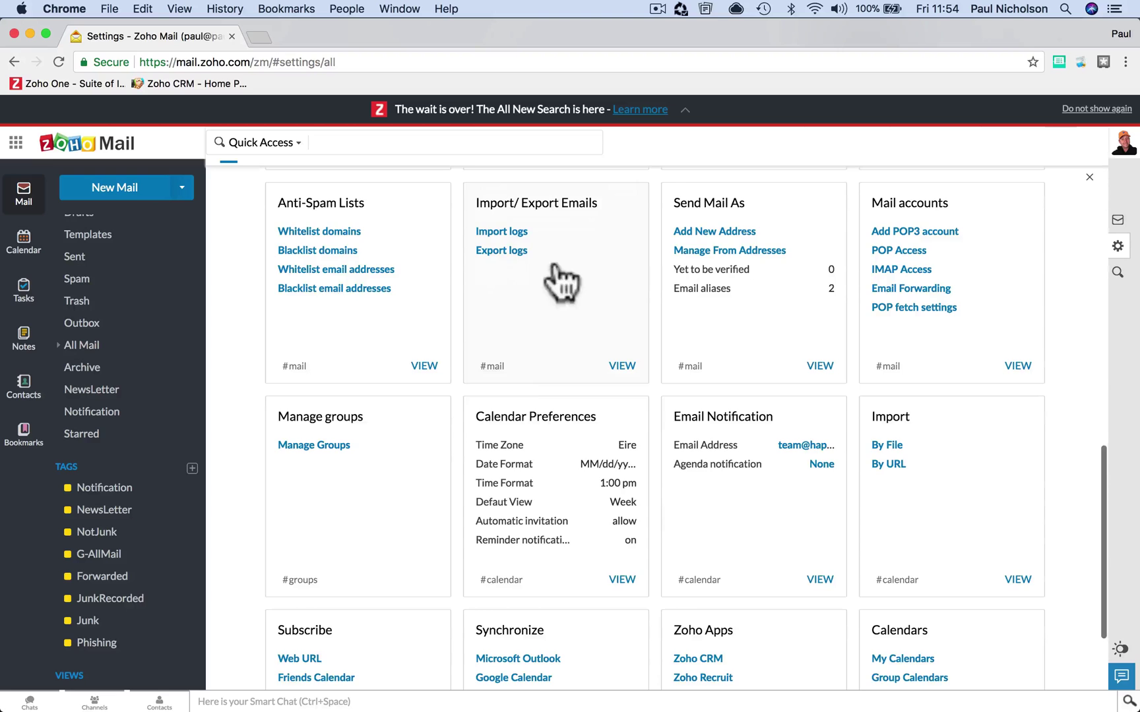
scroll(531, 401, "up", 12)
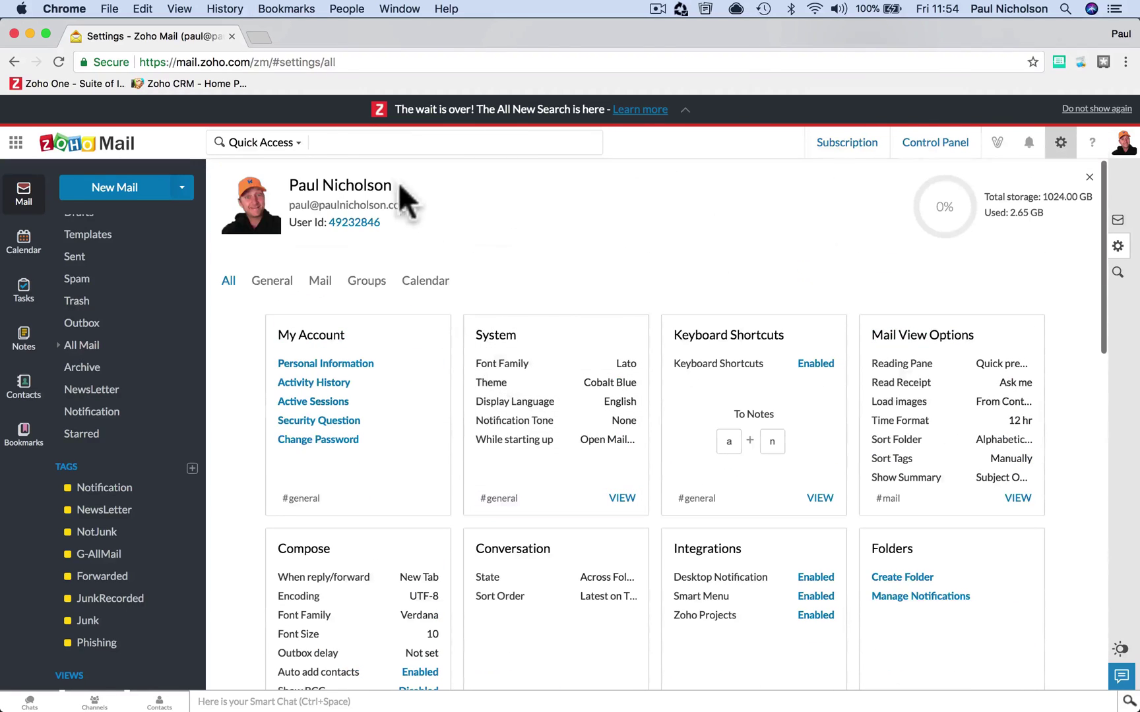
left_click(345, 143)
- Try 'import l' in Quick Access, then search 'des' and jump to Desktop Notification settings
type("impo")
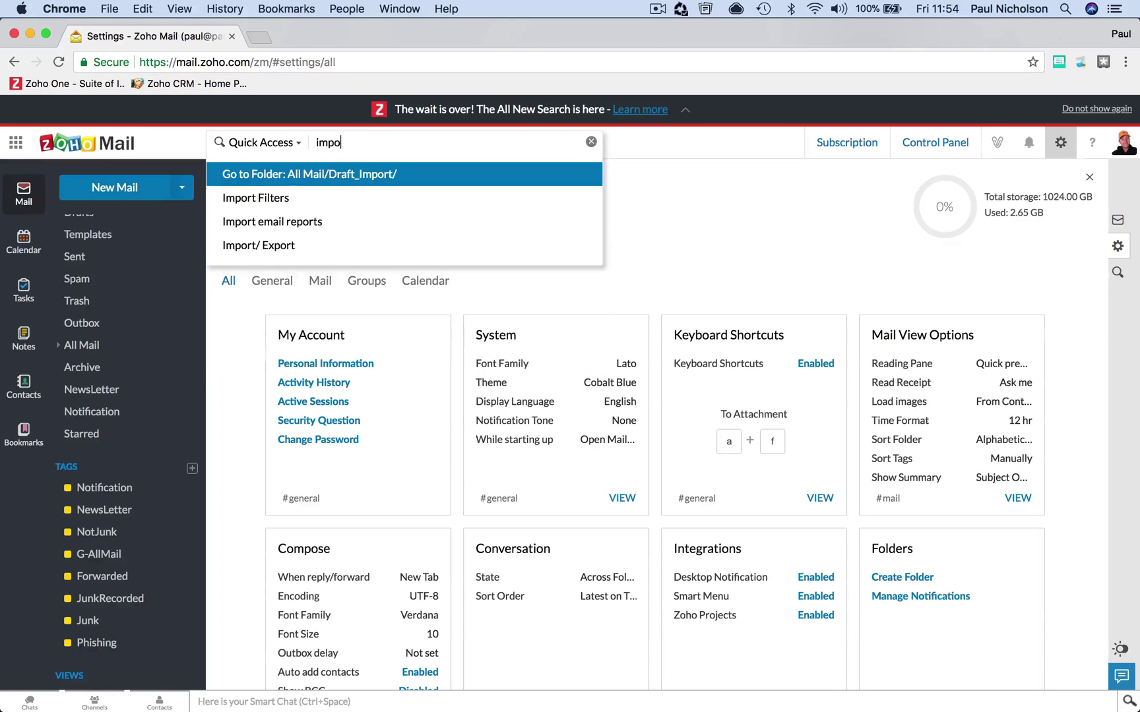
type("rt logs")
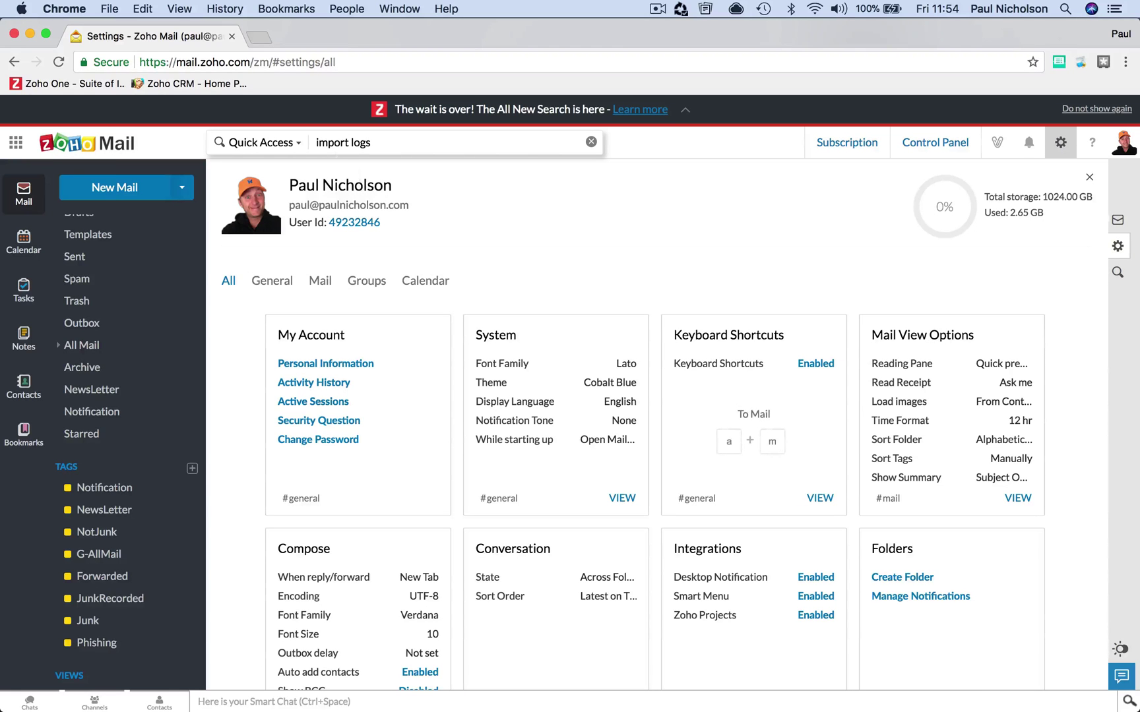
scroll(471, 383, "down", 3)
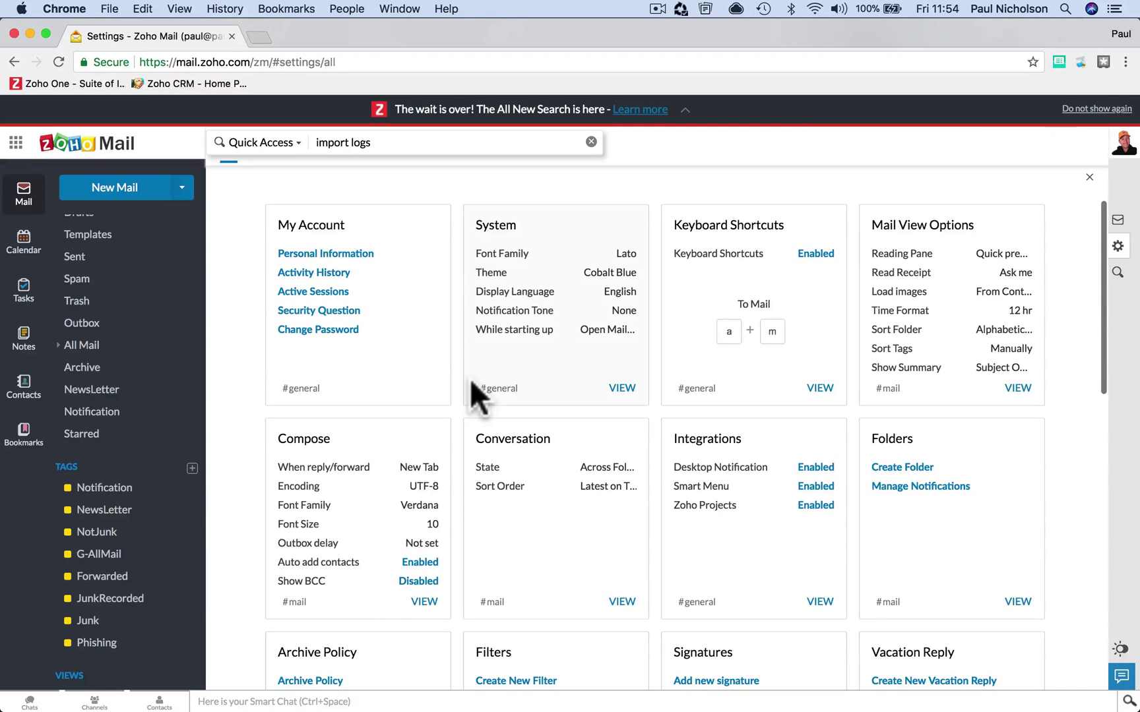
scroll(469, 382, "up", 3)
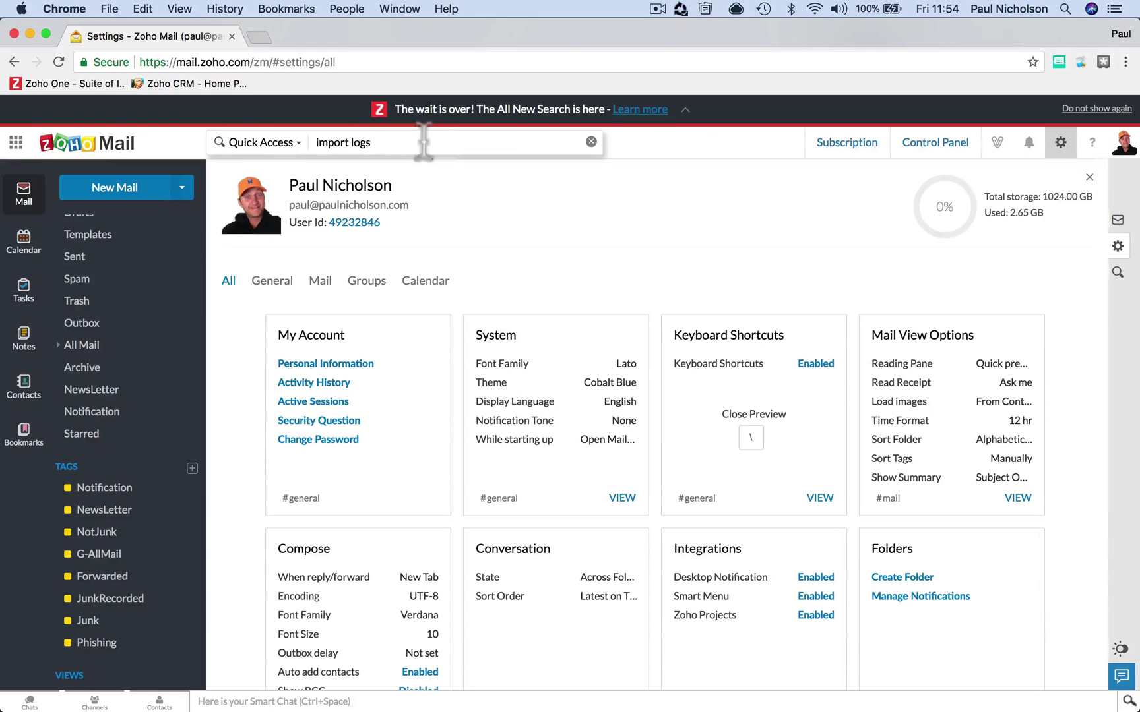
key("BackSpace")
key("BackSpace")
key("BackSpace")
key("BackSpace")
key("BackSpace")
key("BackSpace")
key("BackSpace")
key("BackSpace")
key("BackSpace")
key("BackSpace")
type("des")
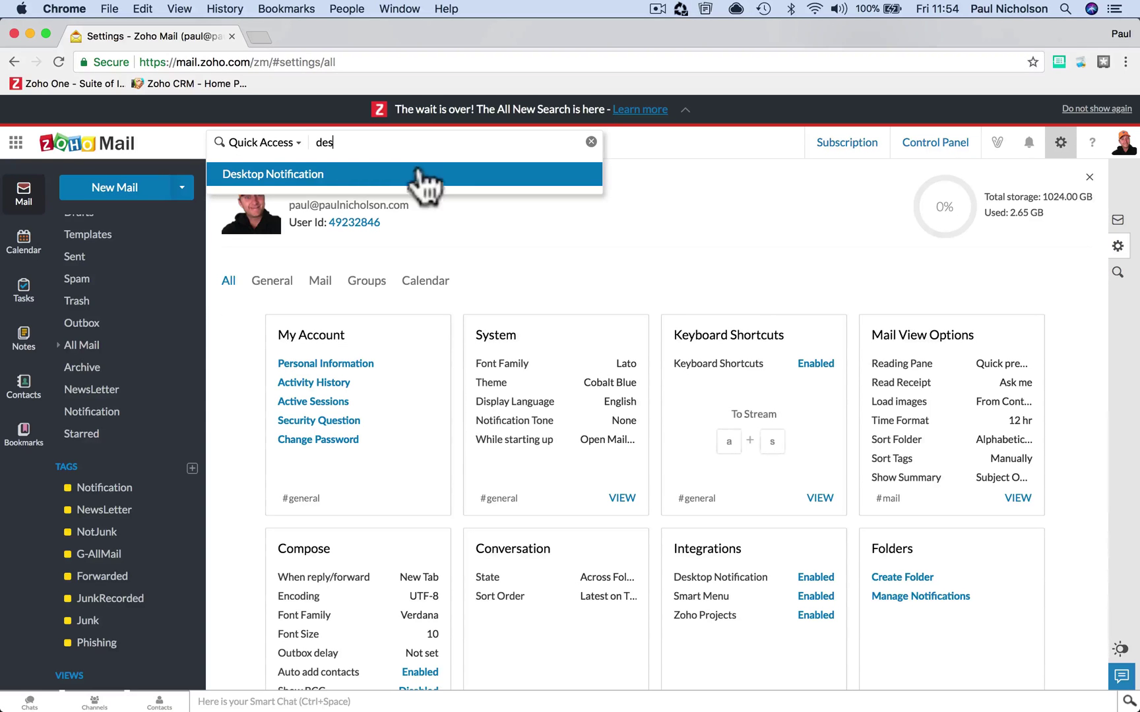
left_click(414, 174)
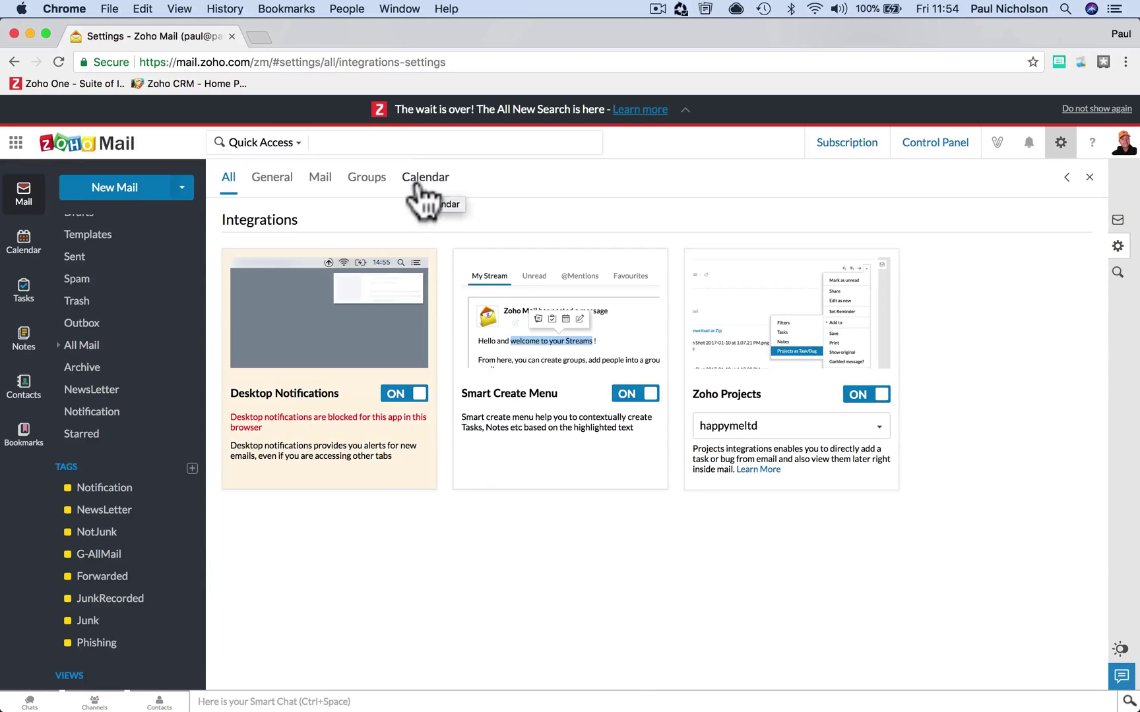
left_click(280, 143)
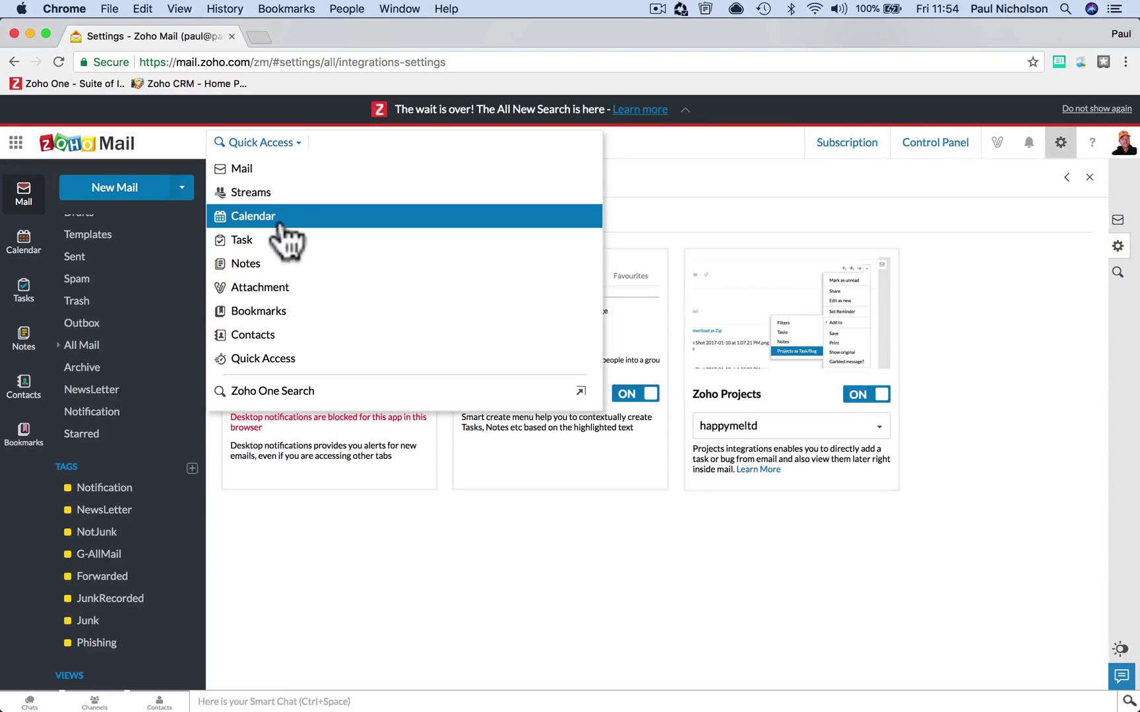
left_click(267, 170)
left_click(256, 143)
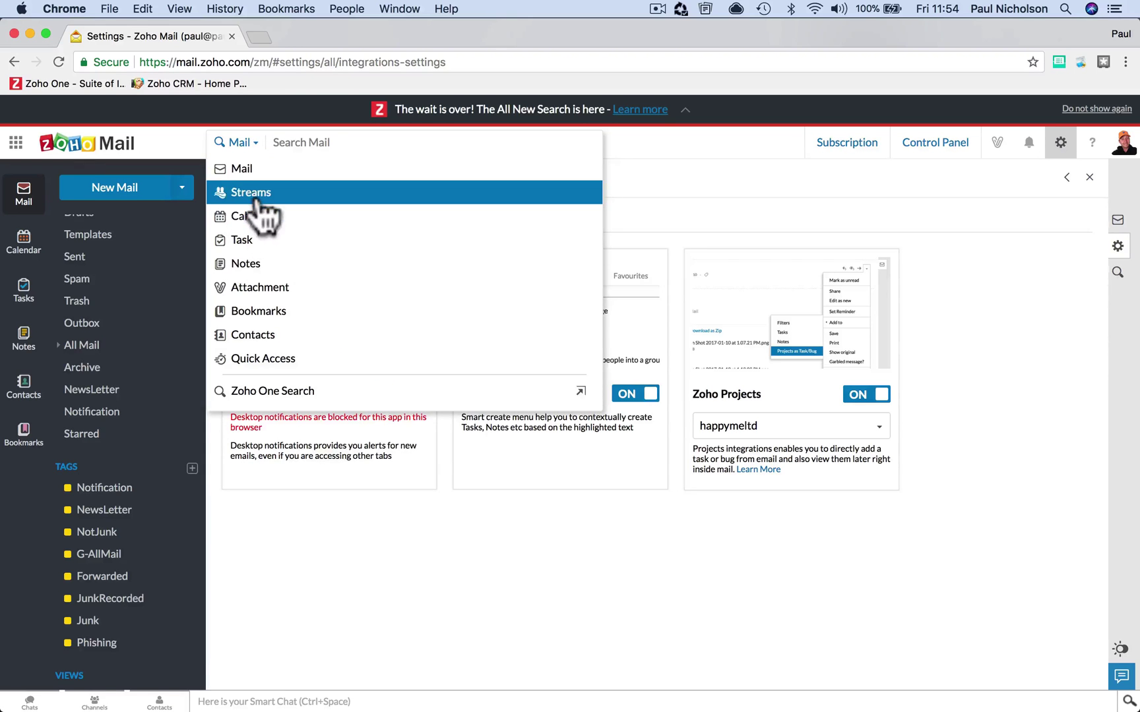
left_click(257, 193)
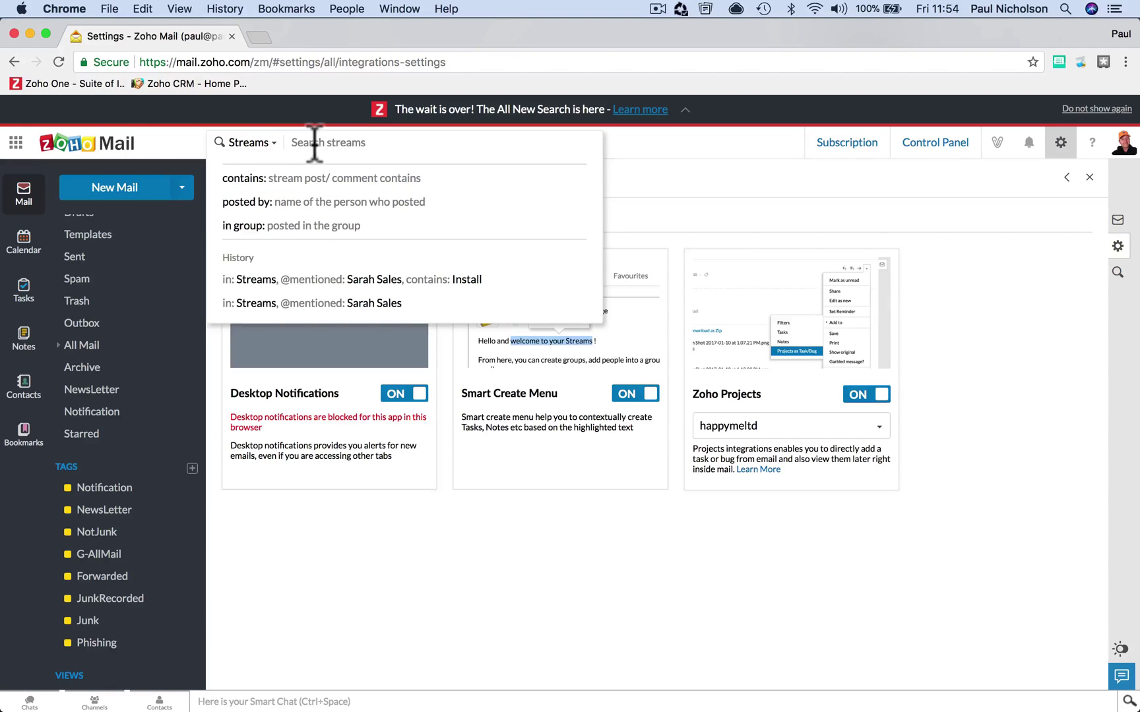
type("@")
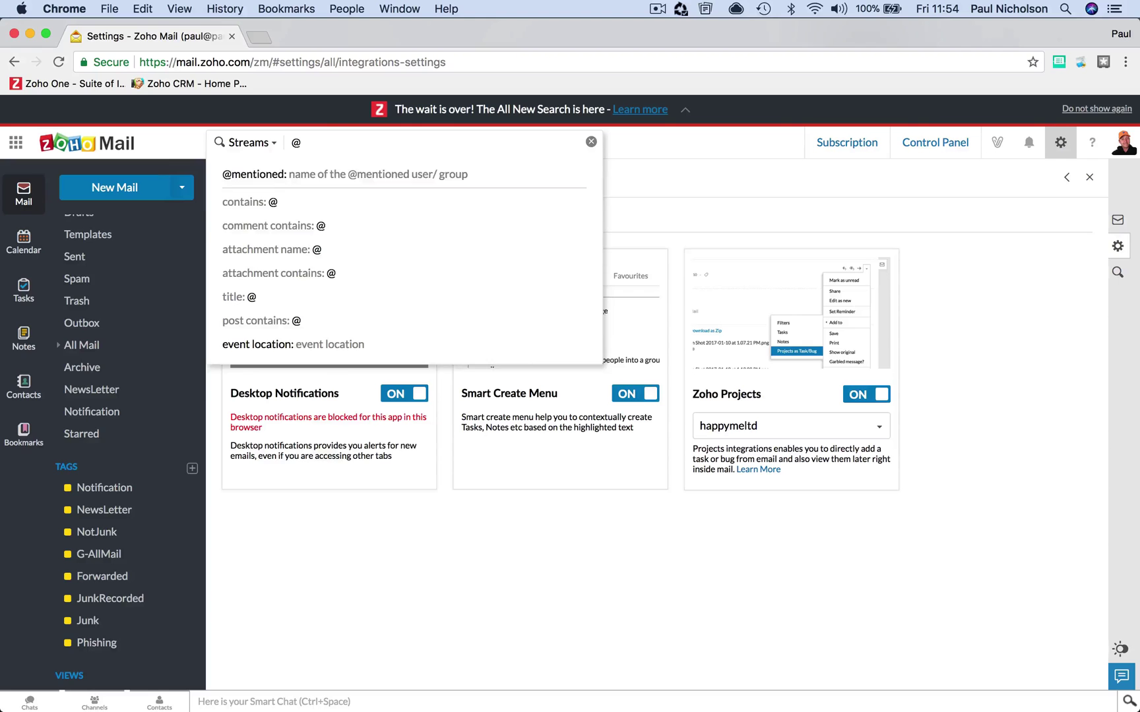
type("Sarahs")
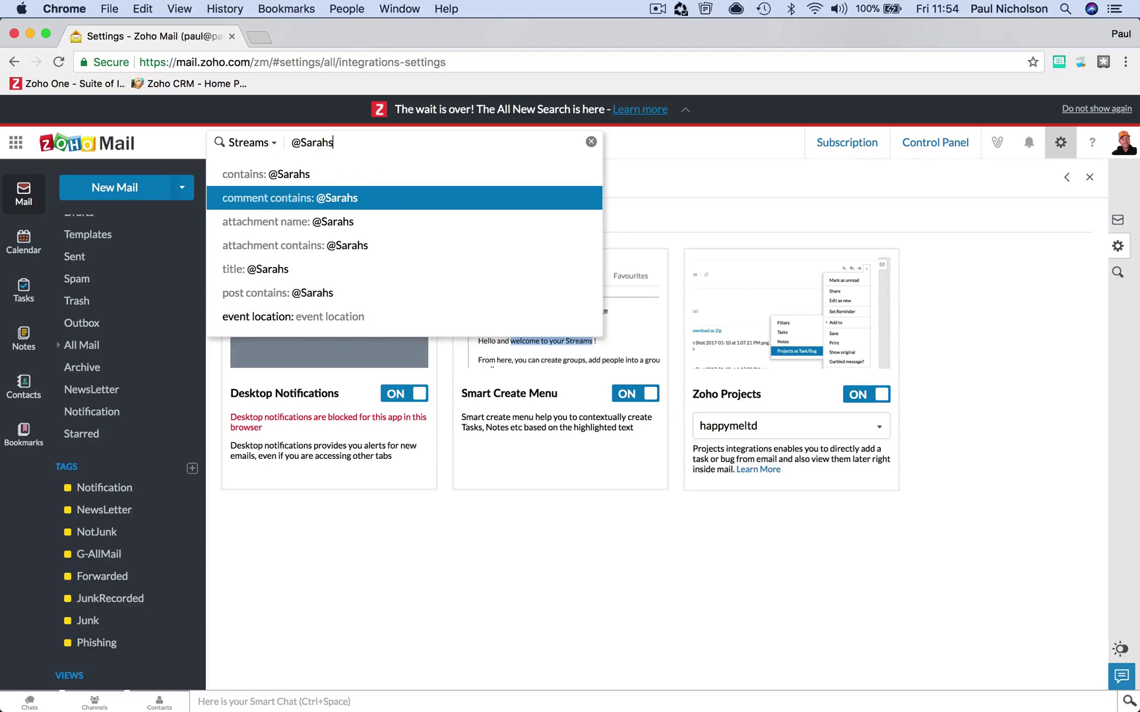
type("ales")
key("Return")
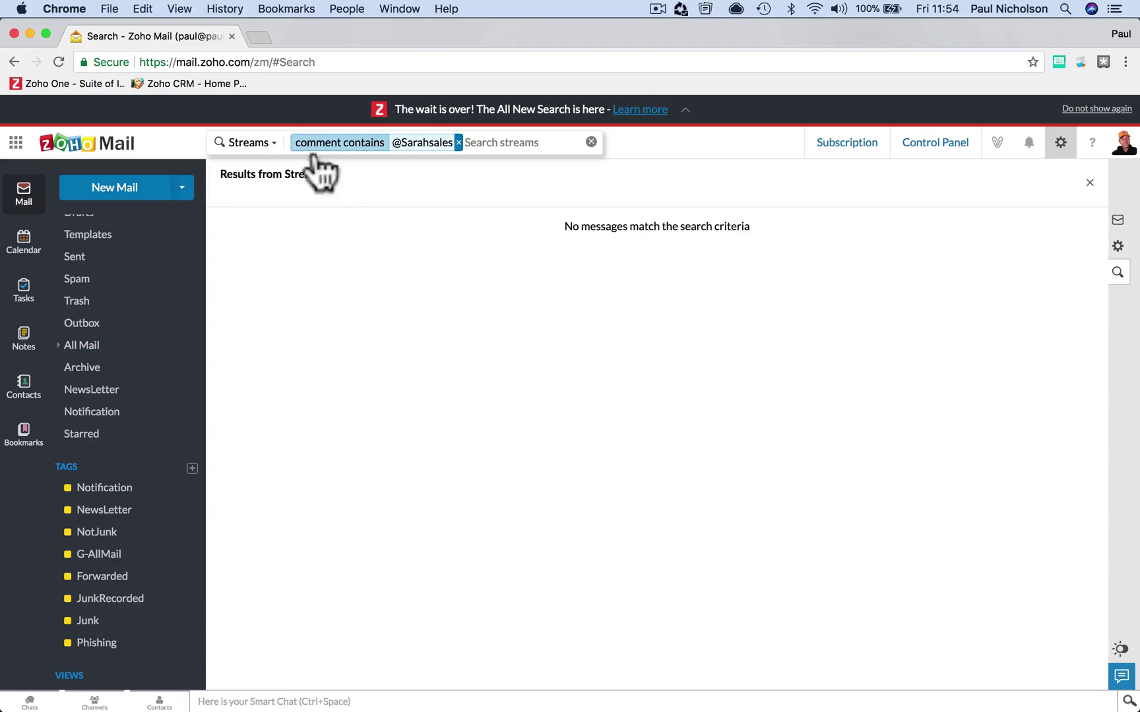
key("BackSpace")
key("BackSpace")
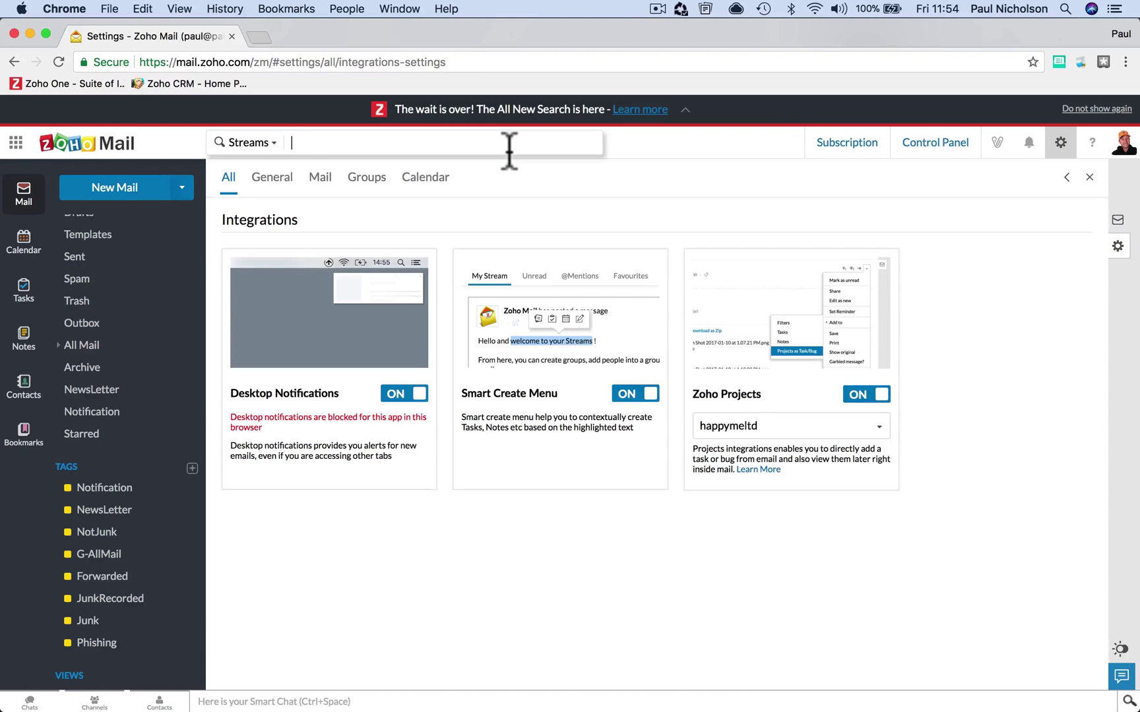
left_click(265, 142)
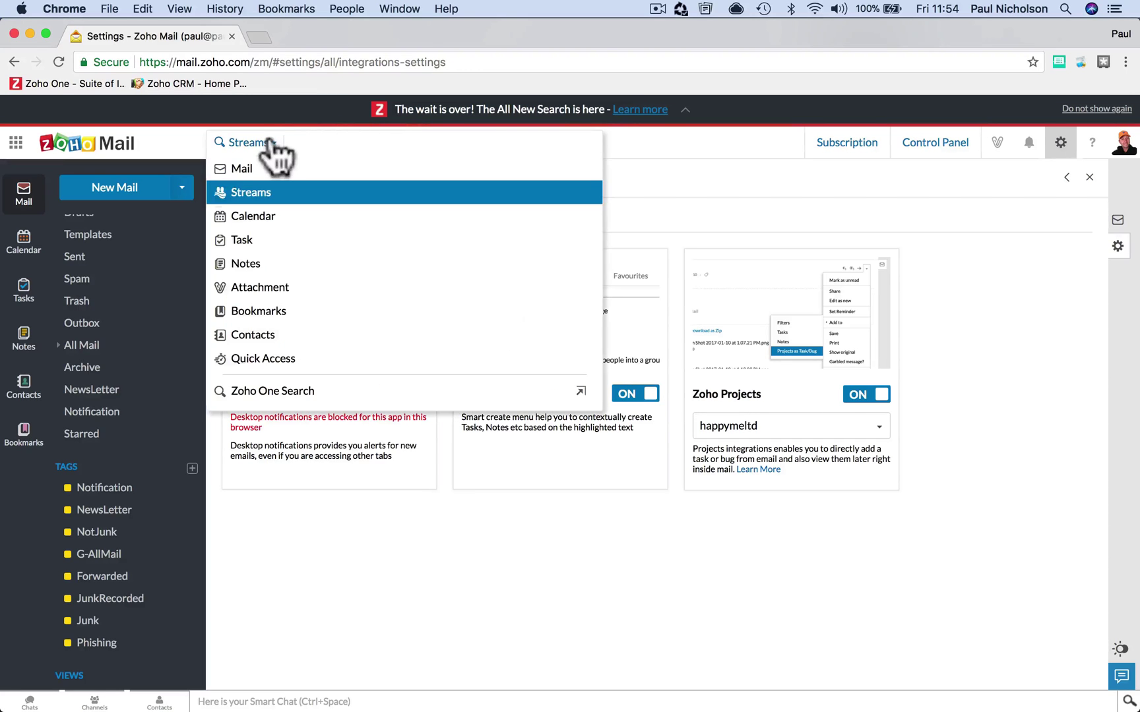
- Switch the search scope back to Mail and restrict it to the Outbox/ folder
left_click(284, 171)
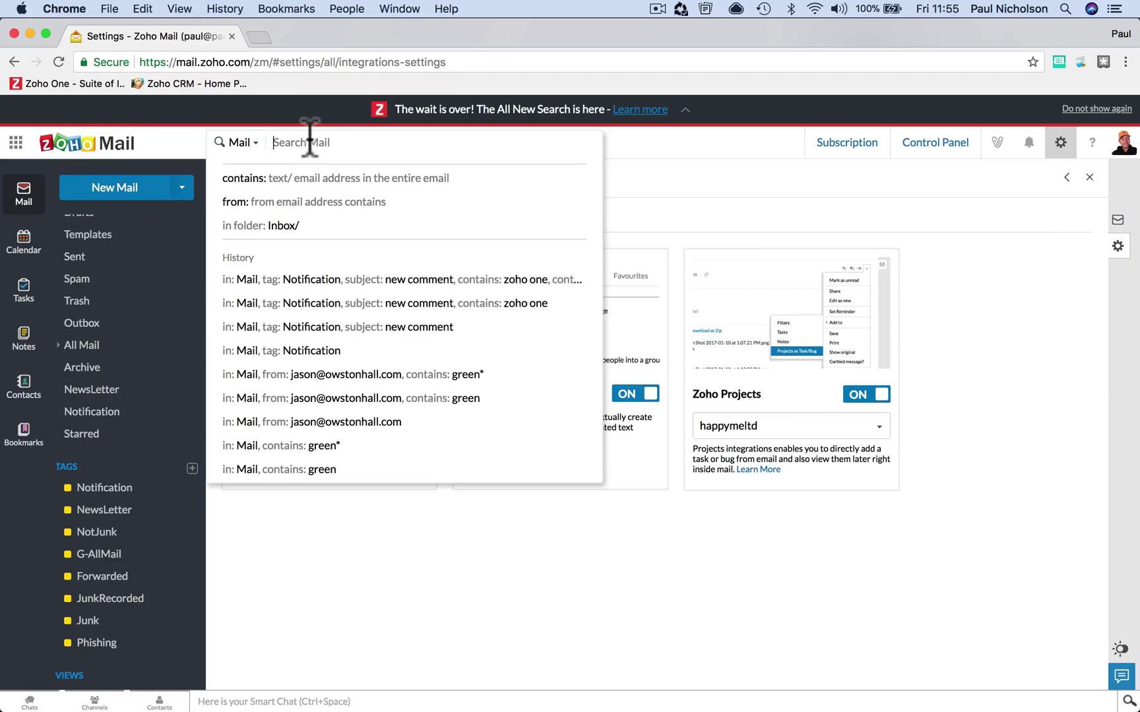
type("out")
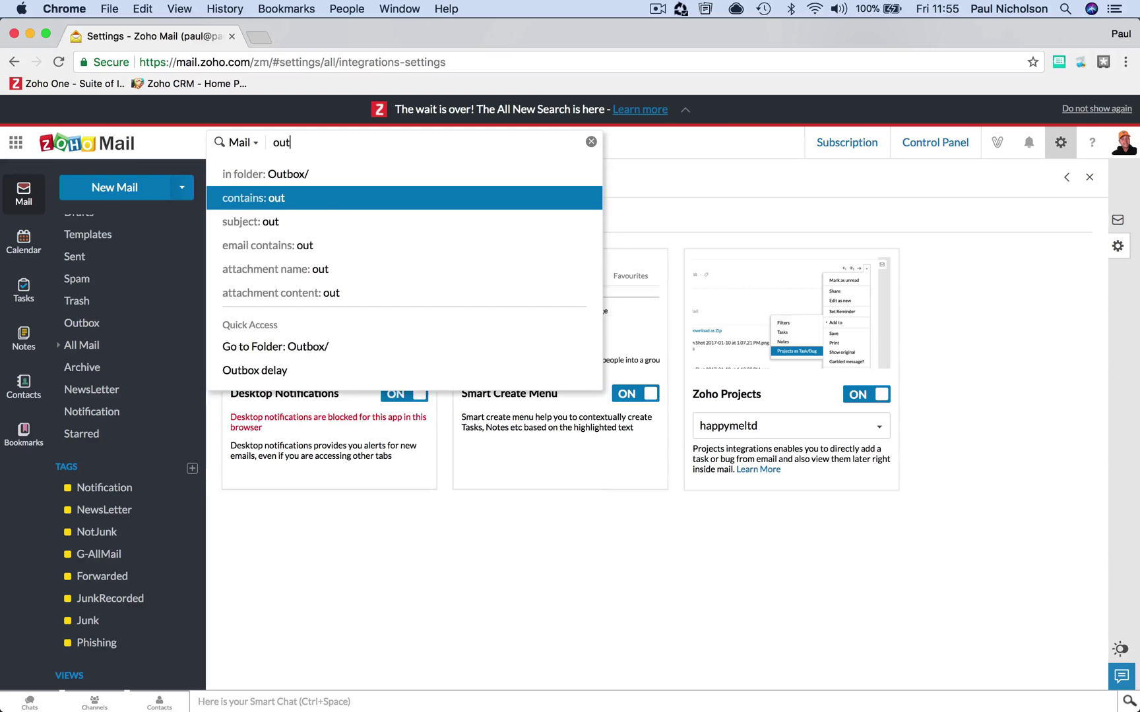
left_click(327, 175)
- Add a to: filter for the contact matching the typed initials, which returns no messages
left_click(385, 143)
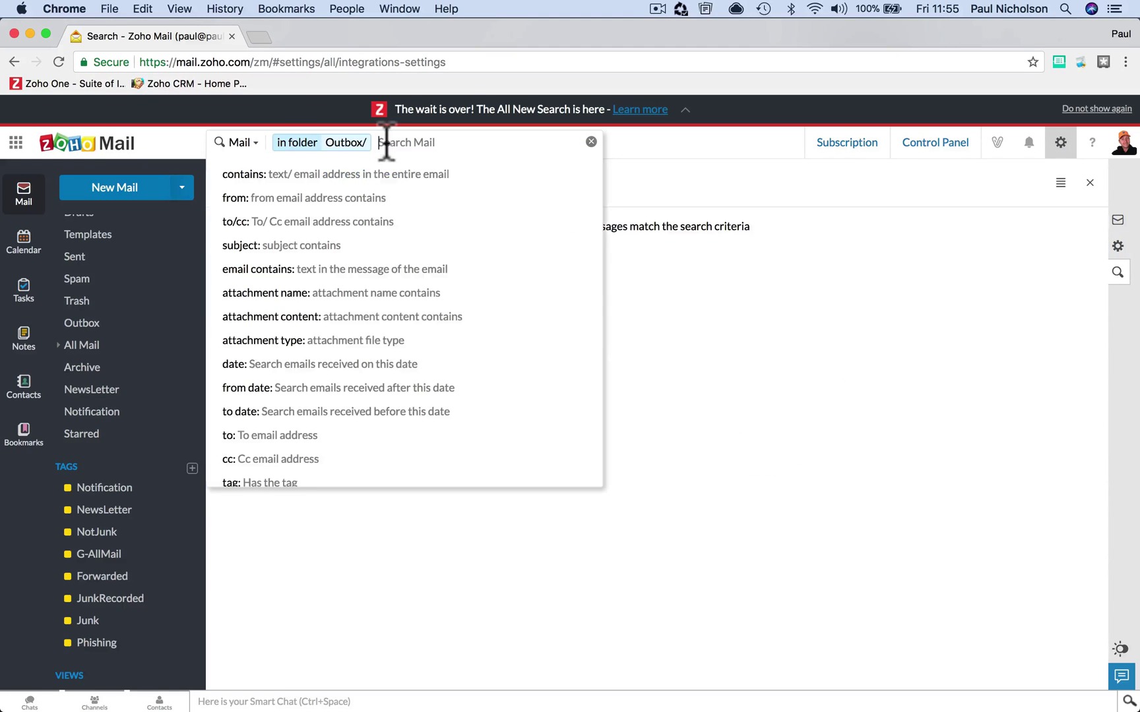
type("to")
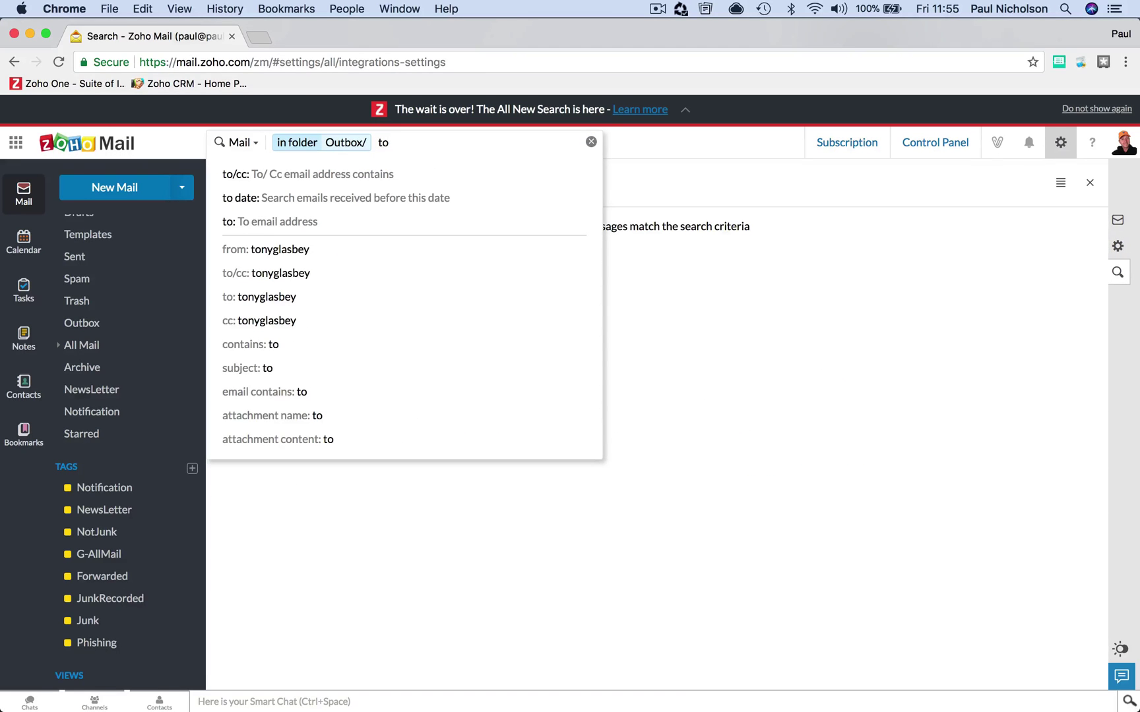
left_click(386, 222)
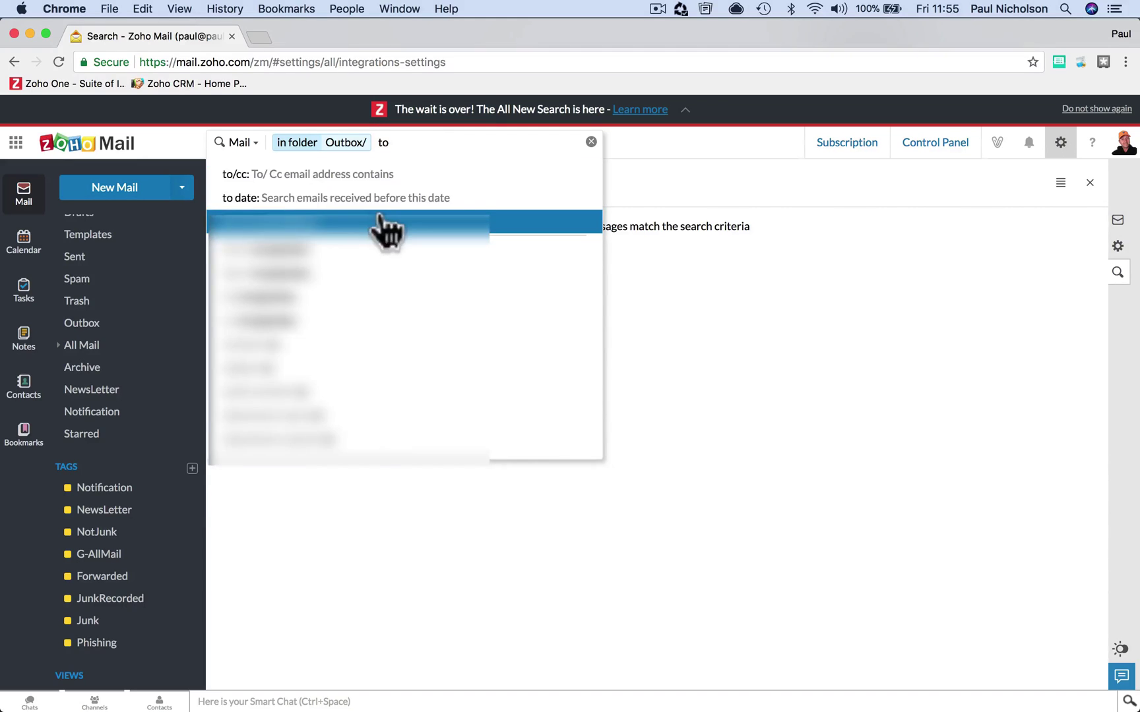
type("ja")
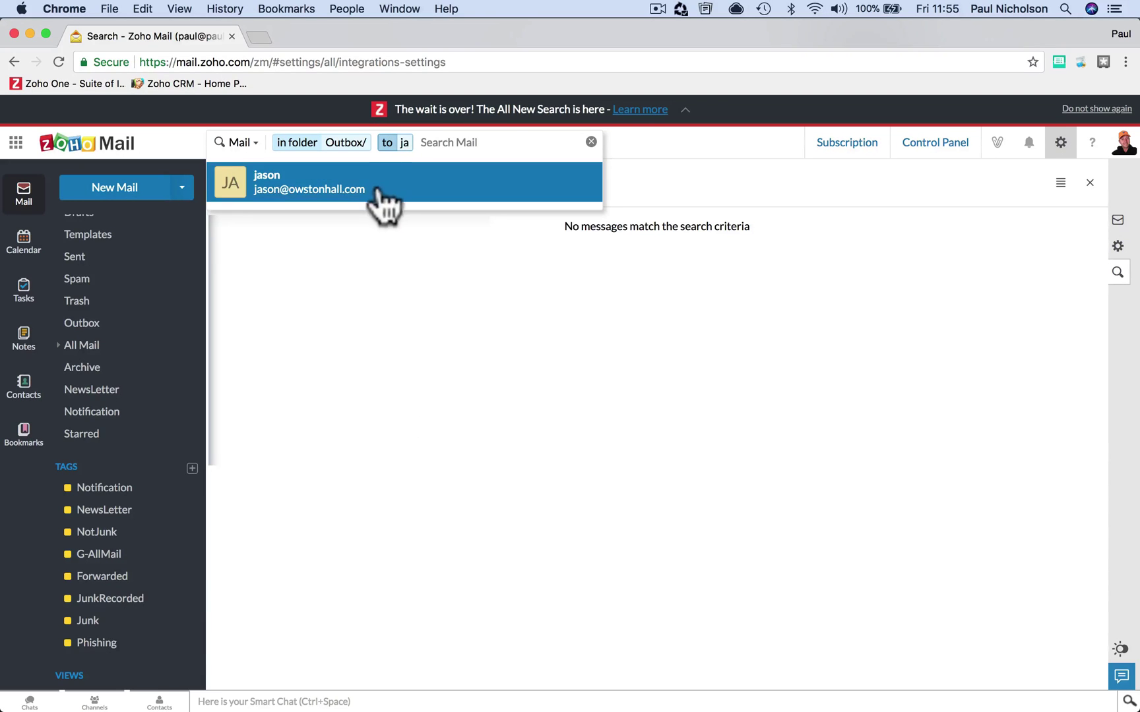
left_click(378, 185)
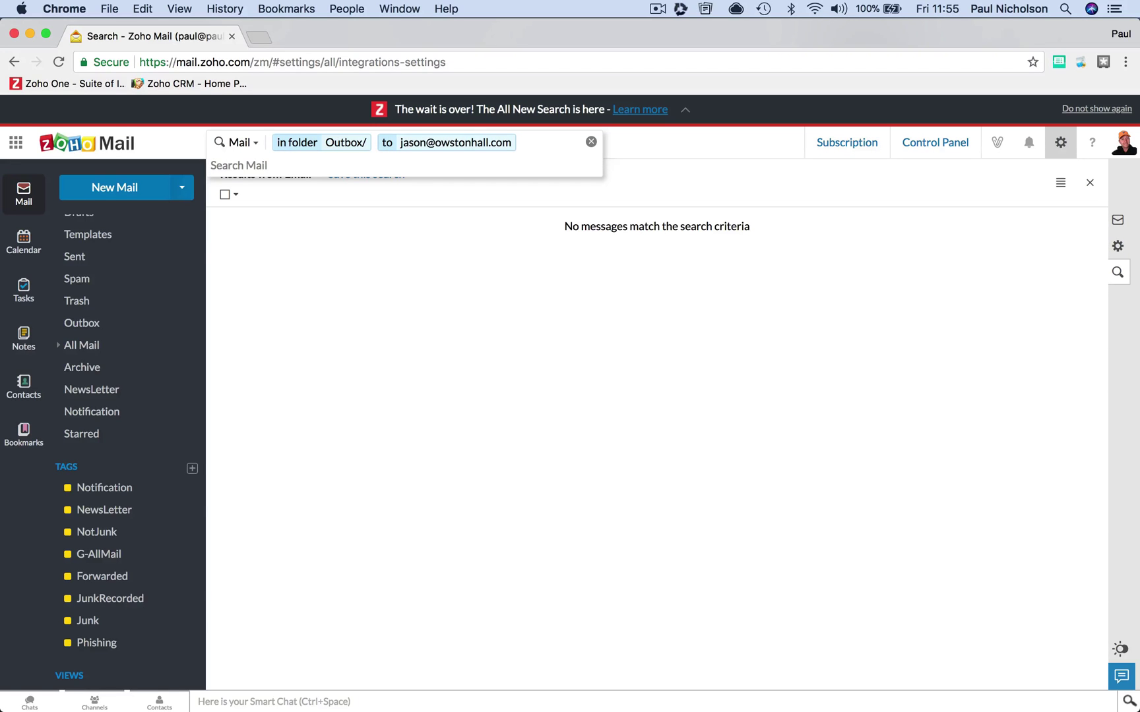
- Change the folder filter from Outbox/ to Sent/
left_click(354, 161)
left_click(356, 145)
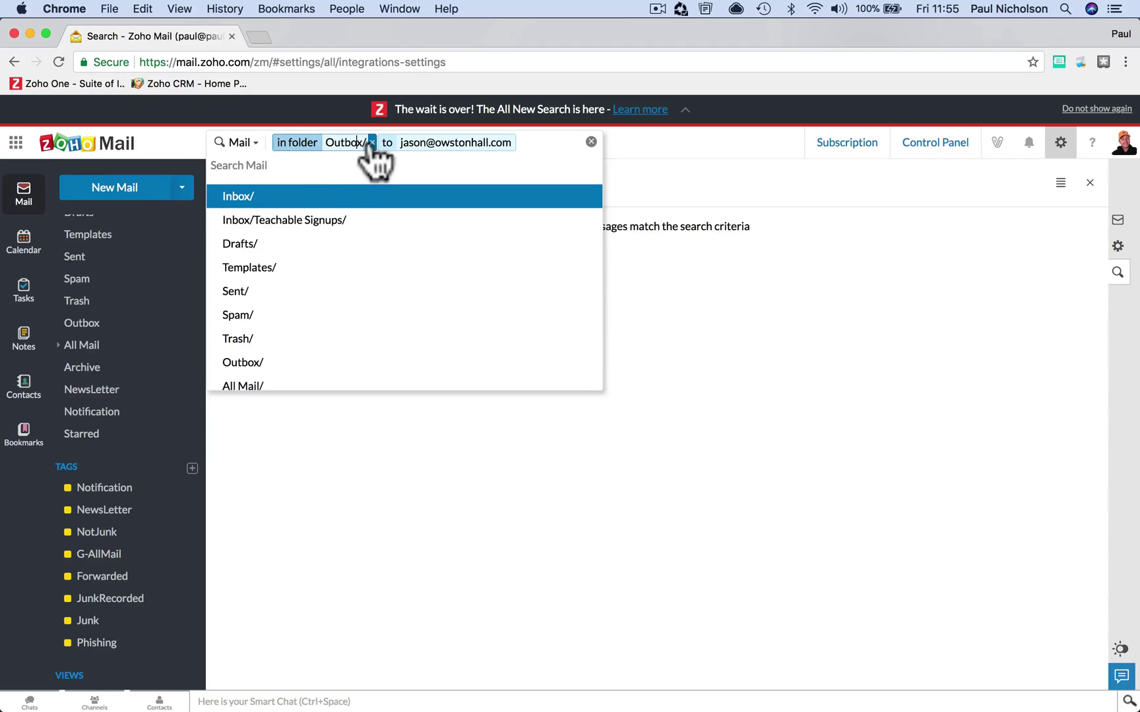
left_click(318, 291)
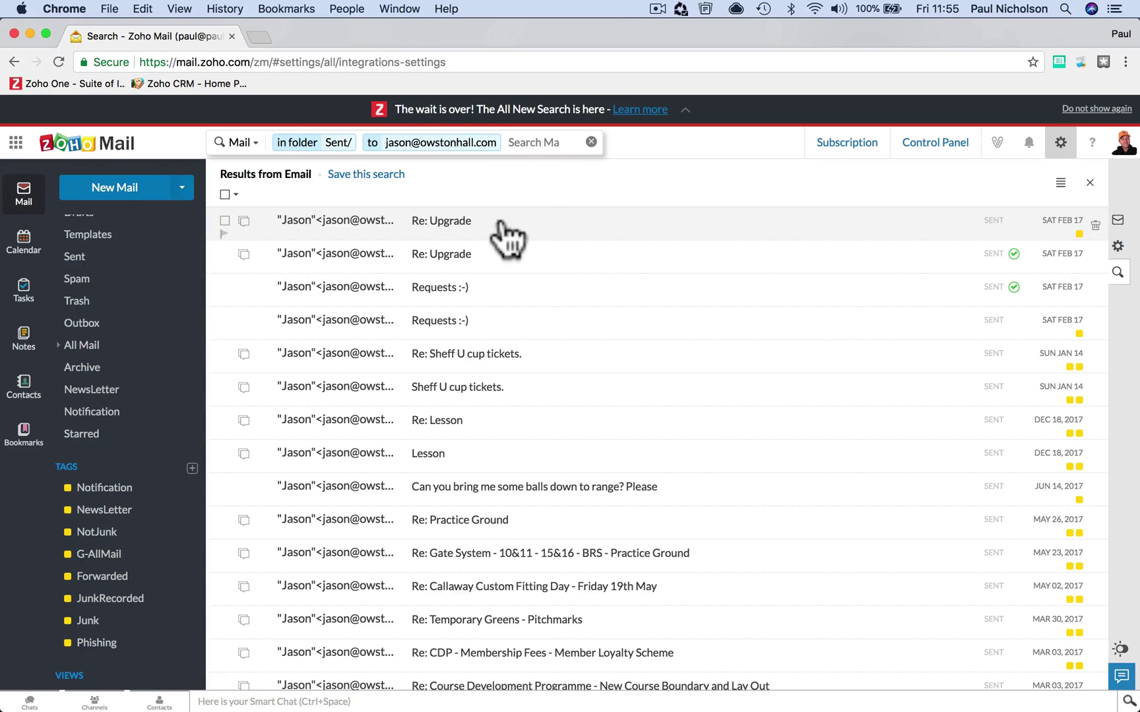
- Add a contains: sheff filter, leaving the two Sheff U cup tickets emails
left_click(520, 145)
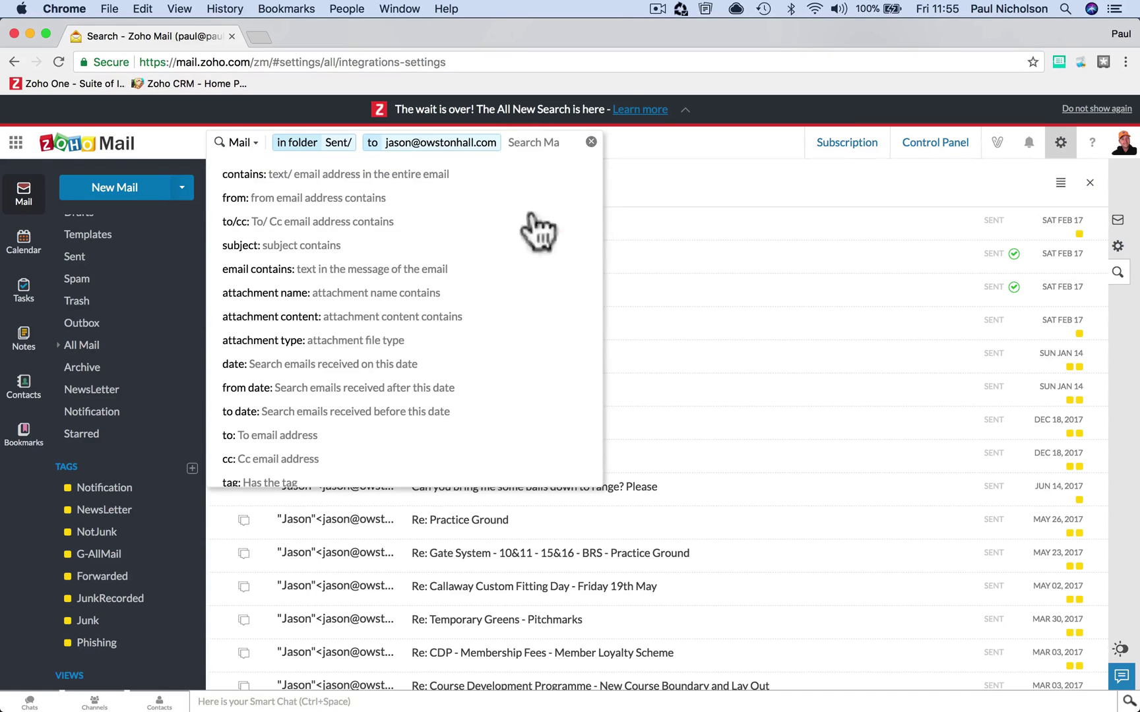
type("sheff")
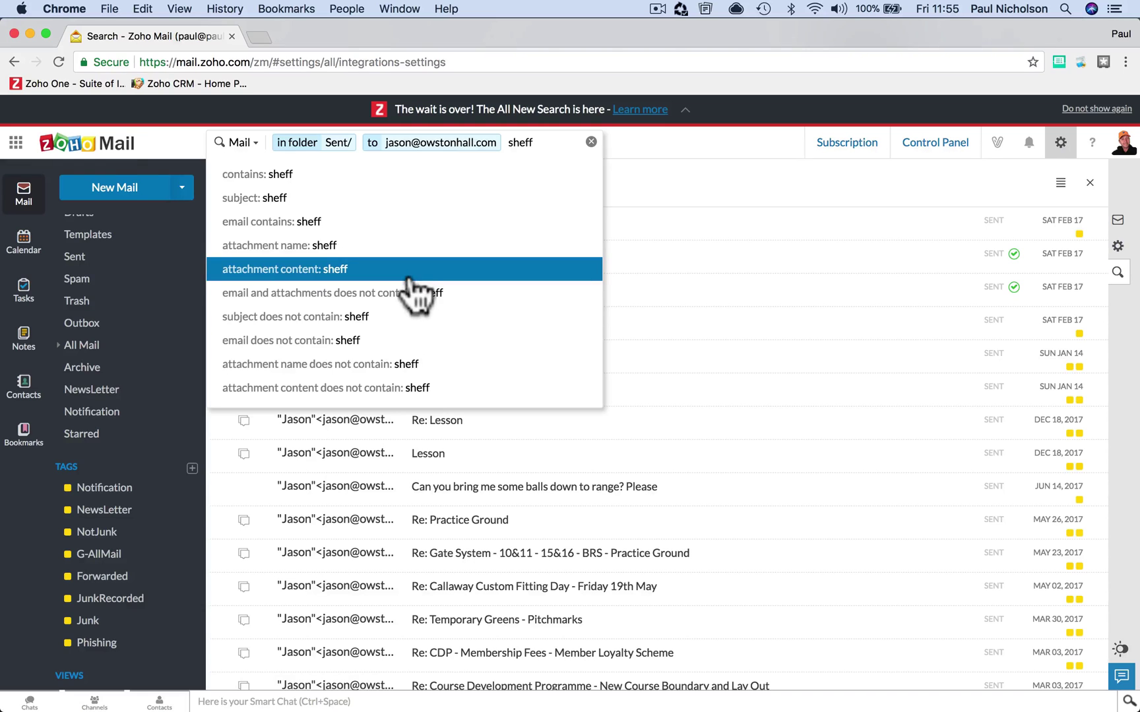
left_click(404, 173)
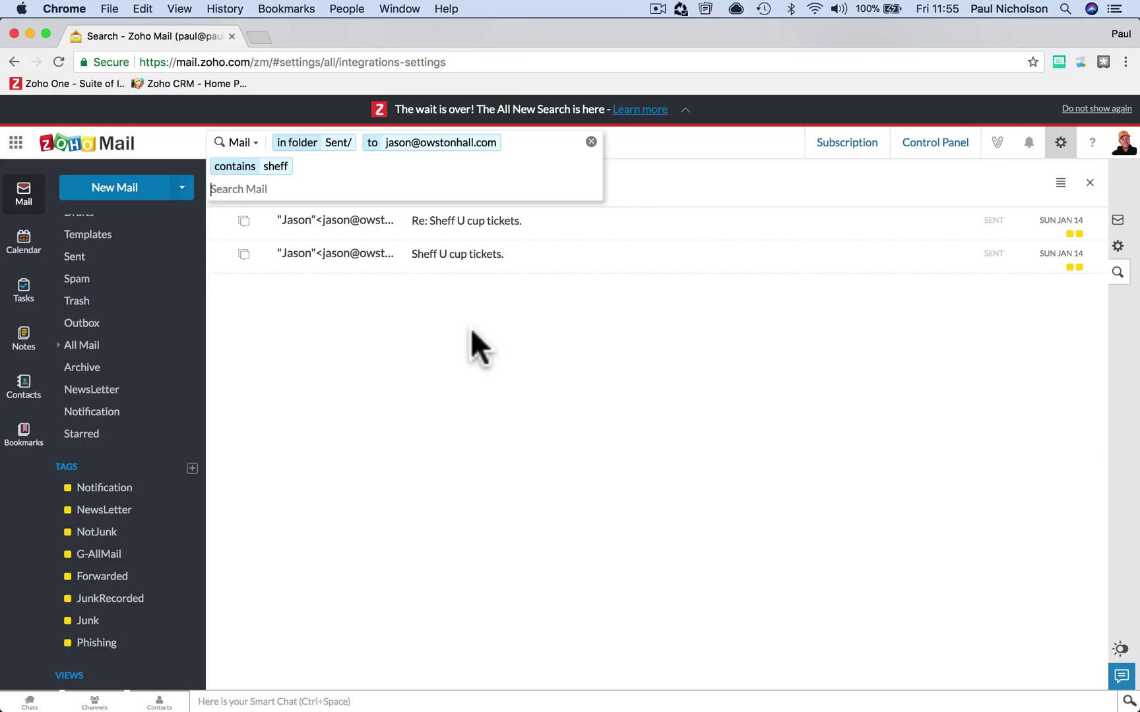
left_click(409, 172)
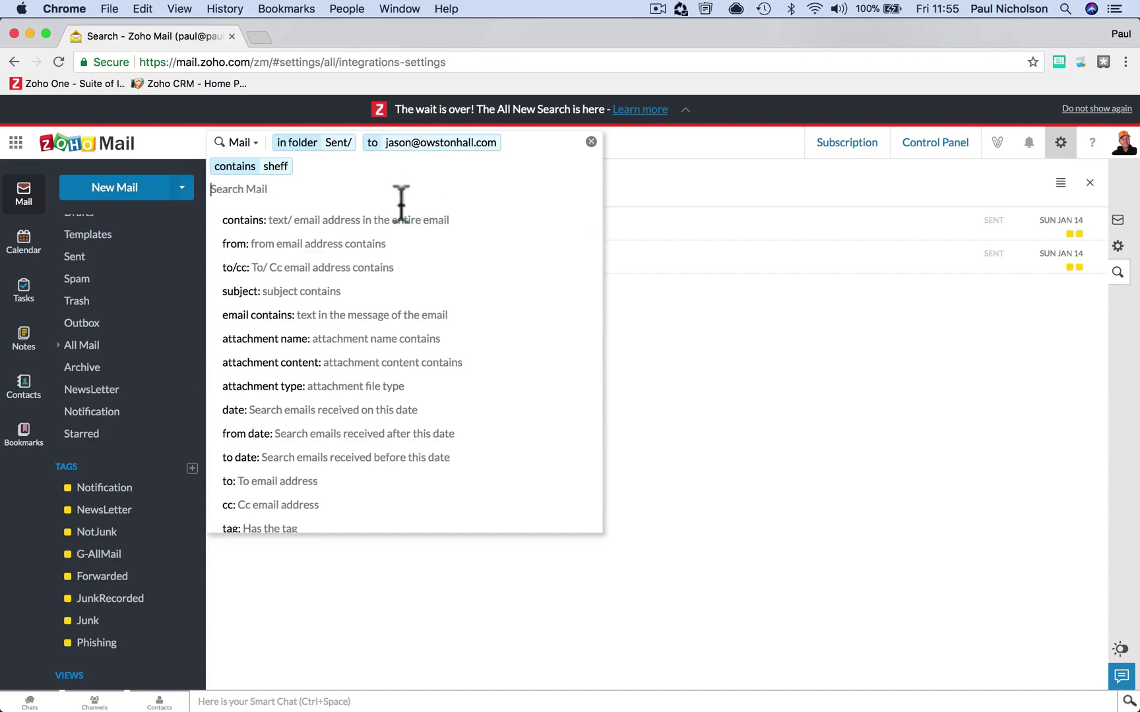
- Try a date: filter for February 7, 2018, then remove it
left_click(352, 410)
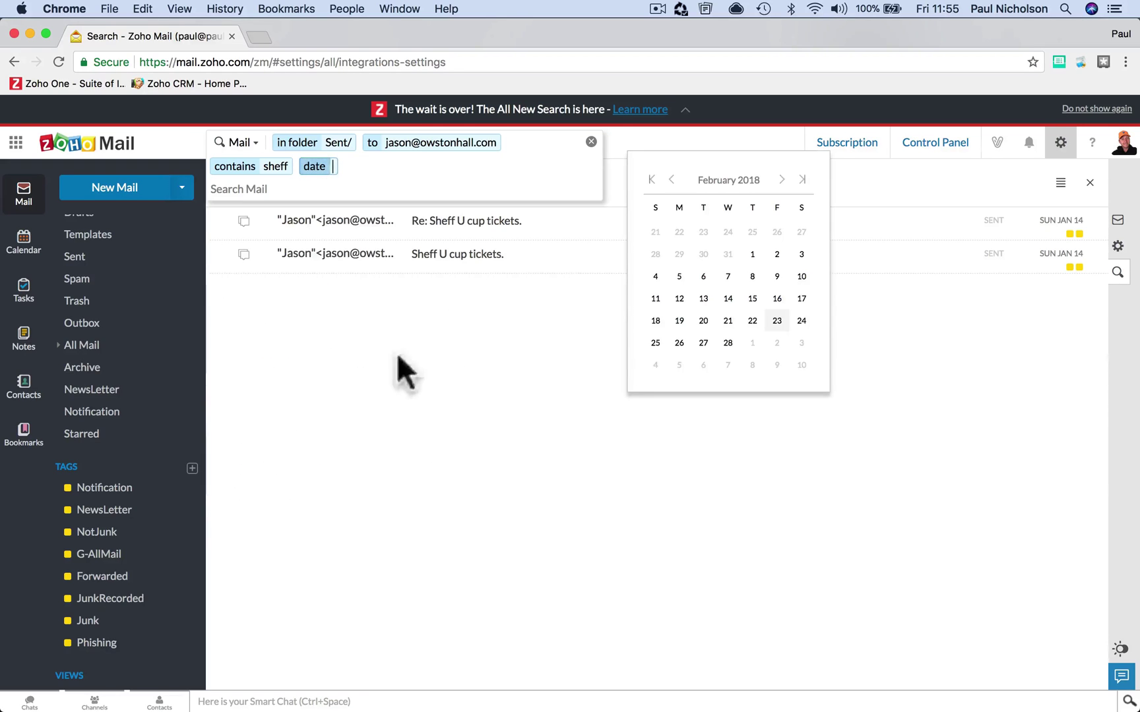
left_click(727, 275)
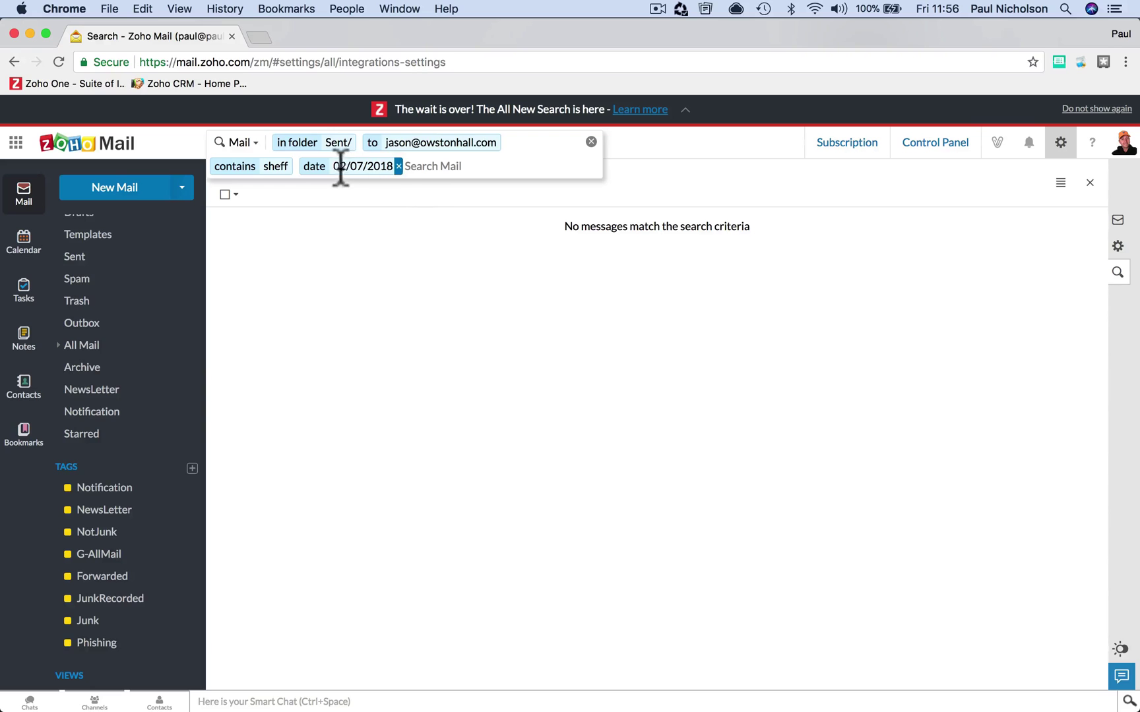
left_click(399, 165)
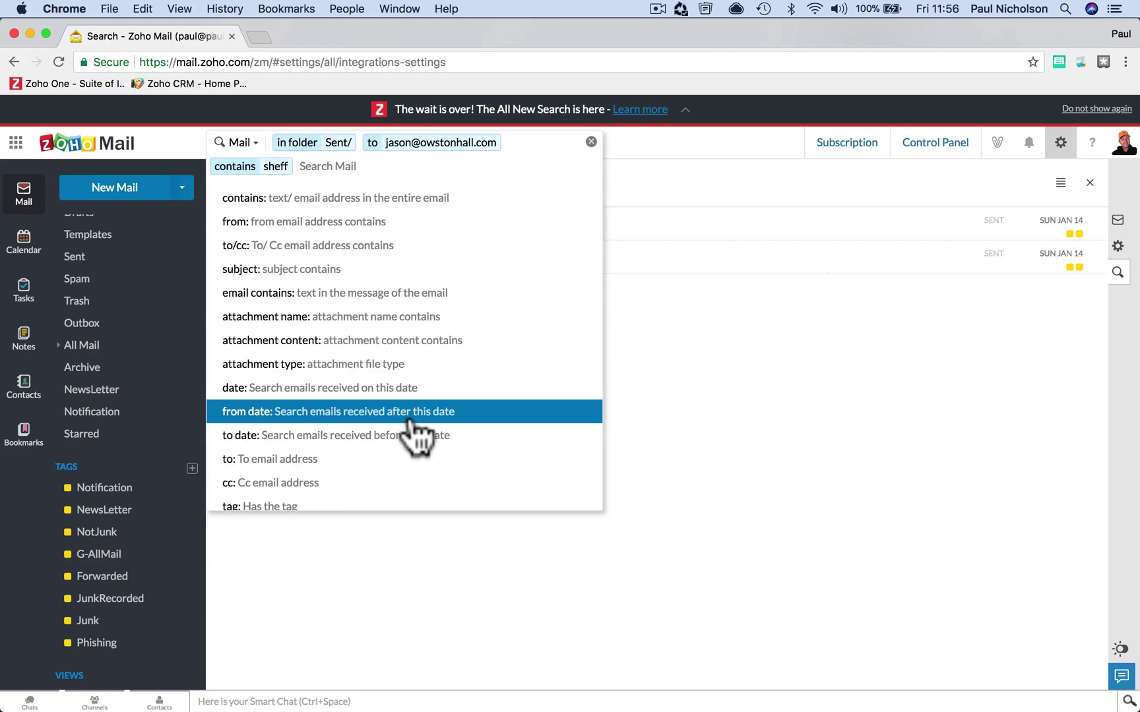
- Add a to date: filter ending 01/31/2018, then begin clearing the search filters
left_click(355, 438)
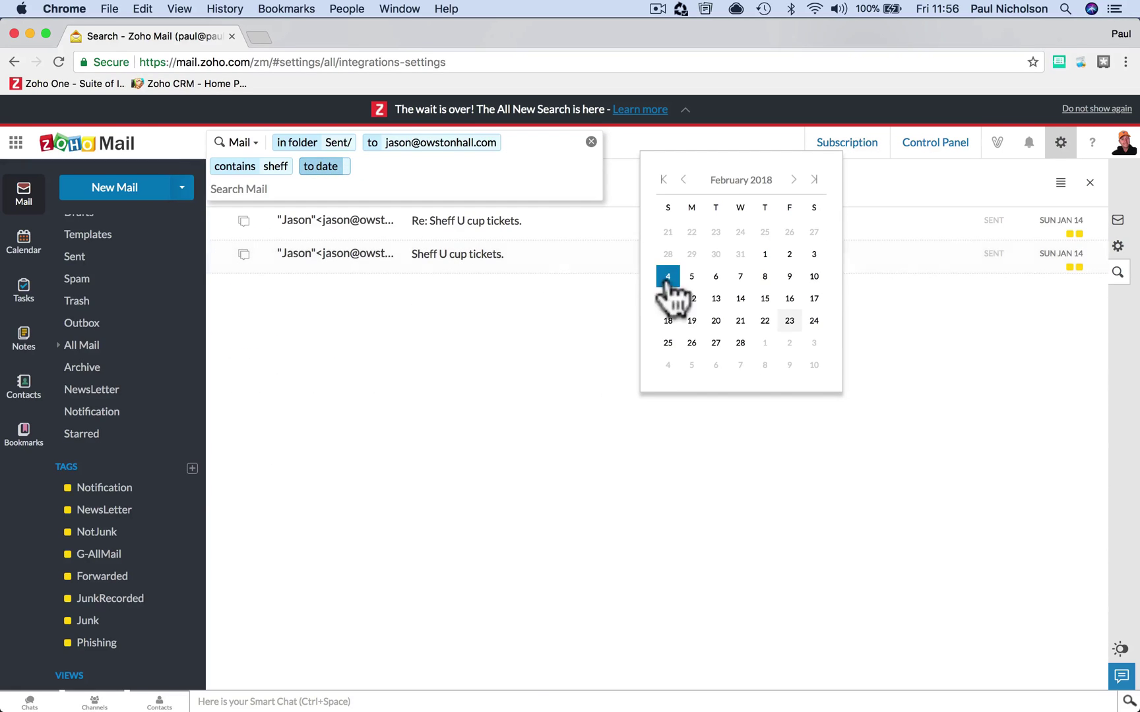
left_click(683, 179)
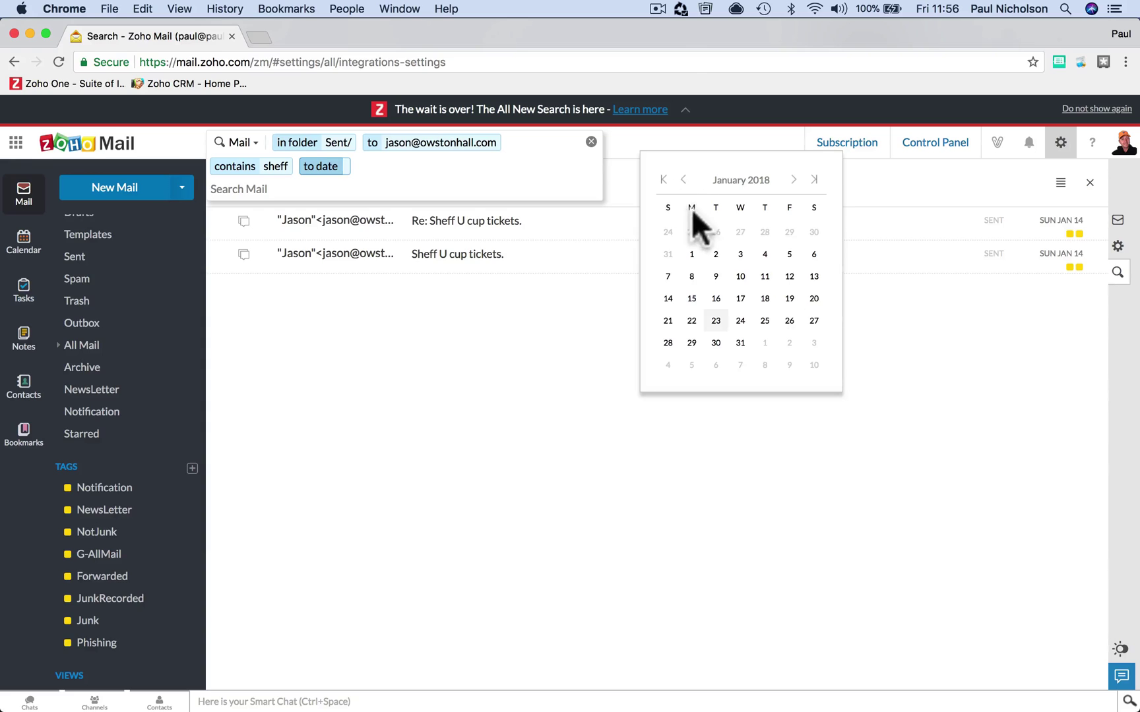
left_click(691, 254)
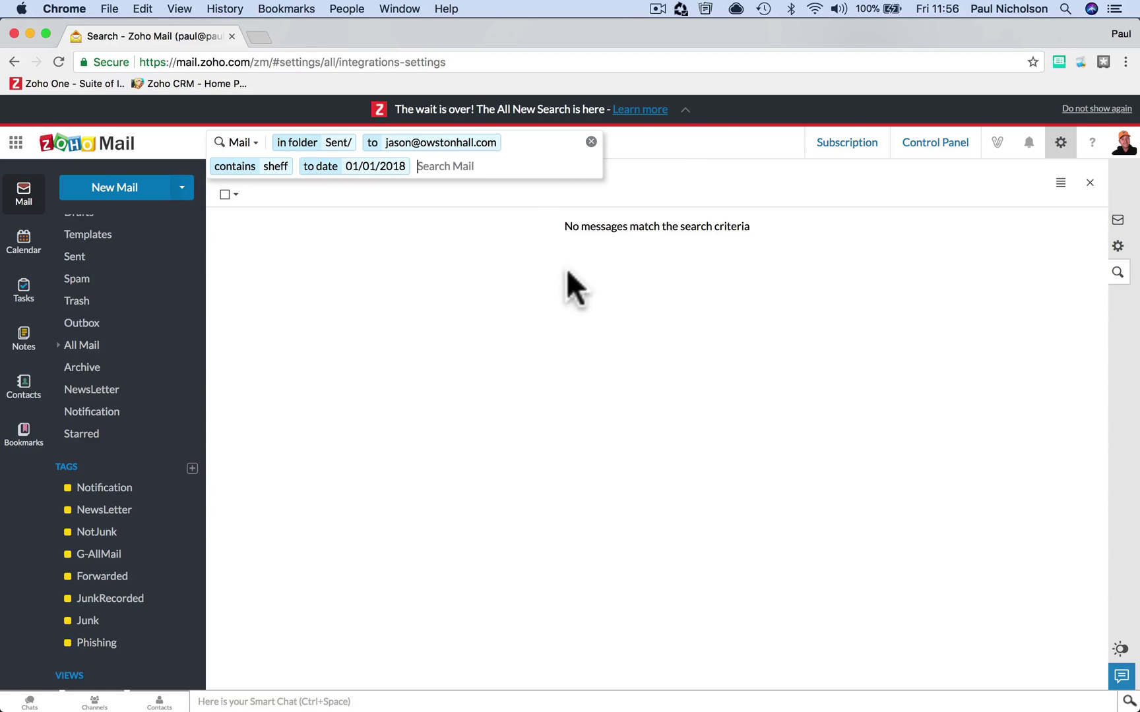
left_click(387, 166)
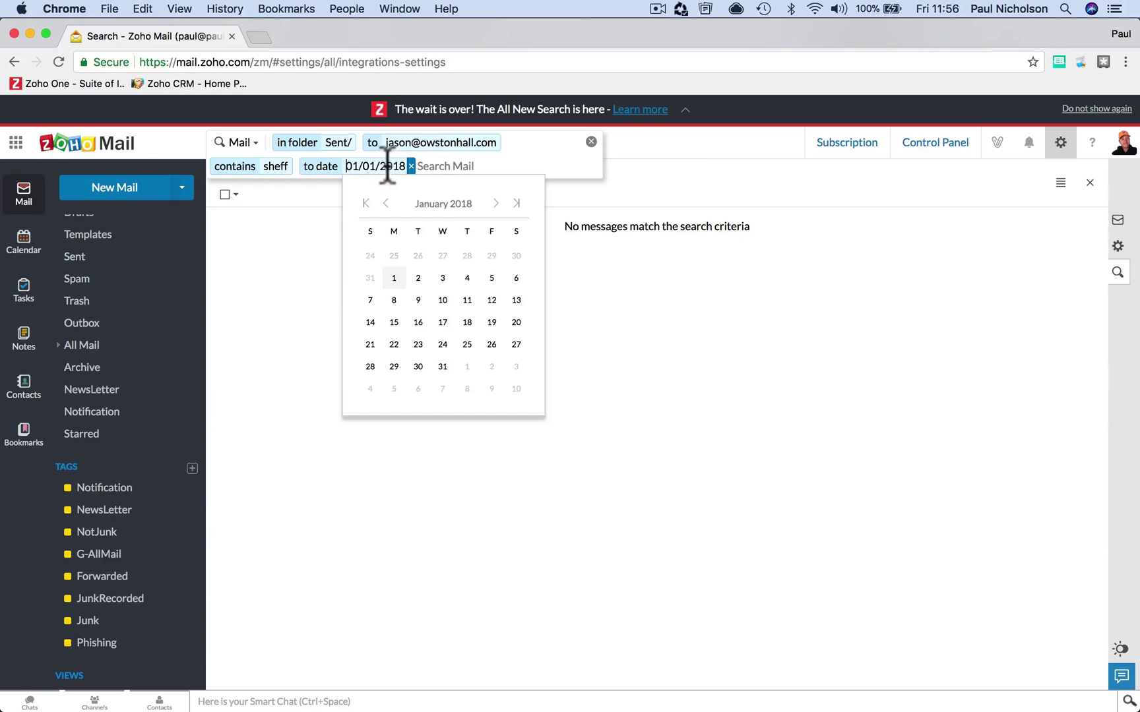
left_click(447, 373)
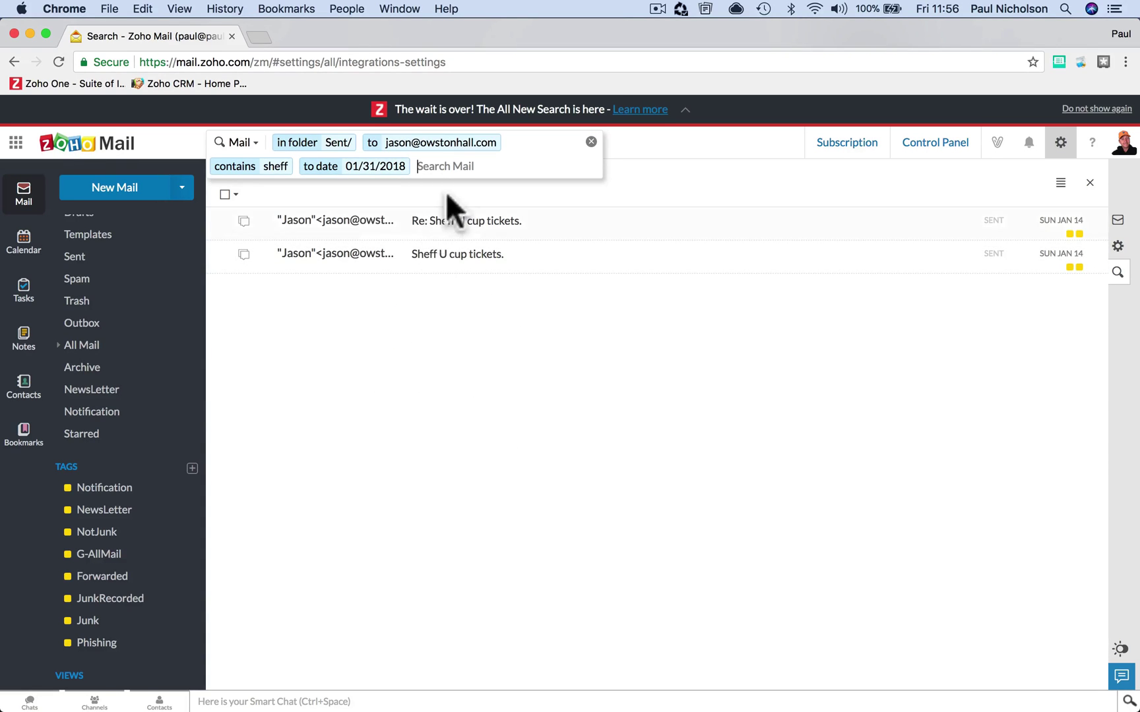
left_click(437, 168)
key("BackSpace")
key("BackSpace")
key("BackSpace")
key("BackSpace")
key("BackSpace")
key("BackSpace")
key("BackSpace")
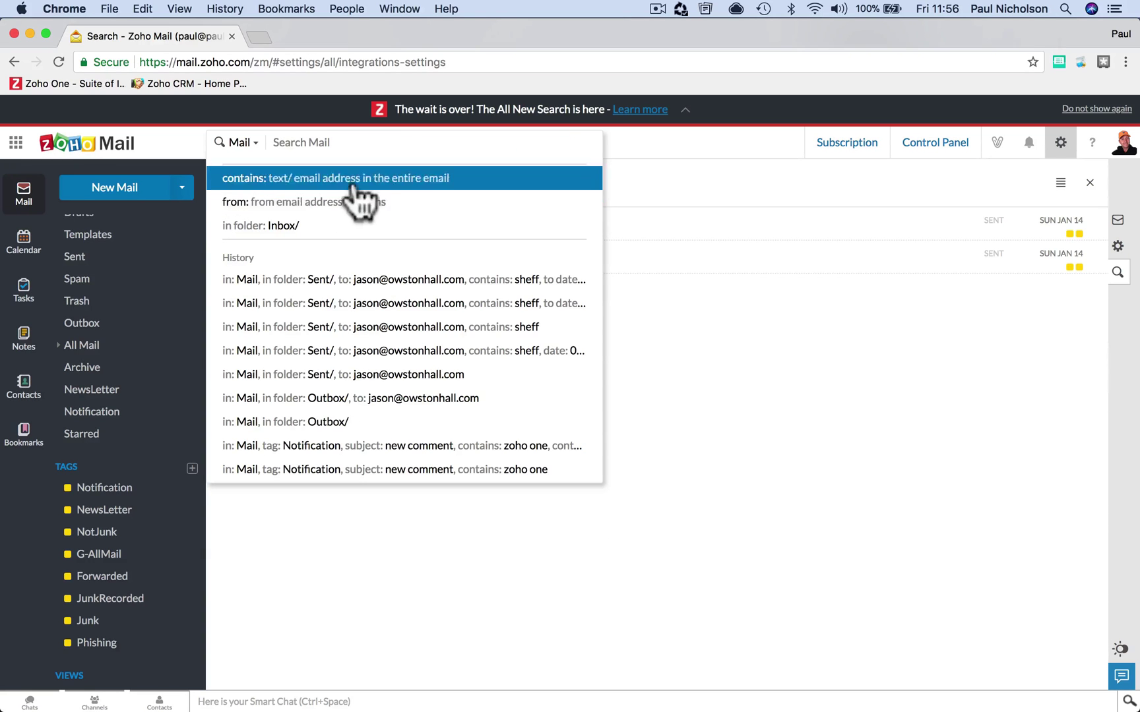
- Add a from: filter for the suggested contact matching 'ja'
left_click(285, 206)
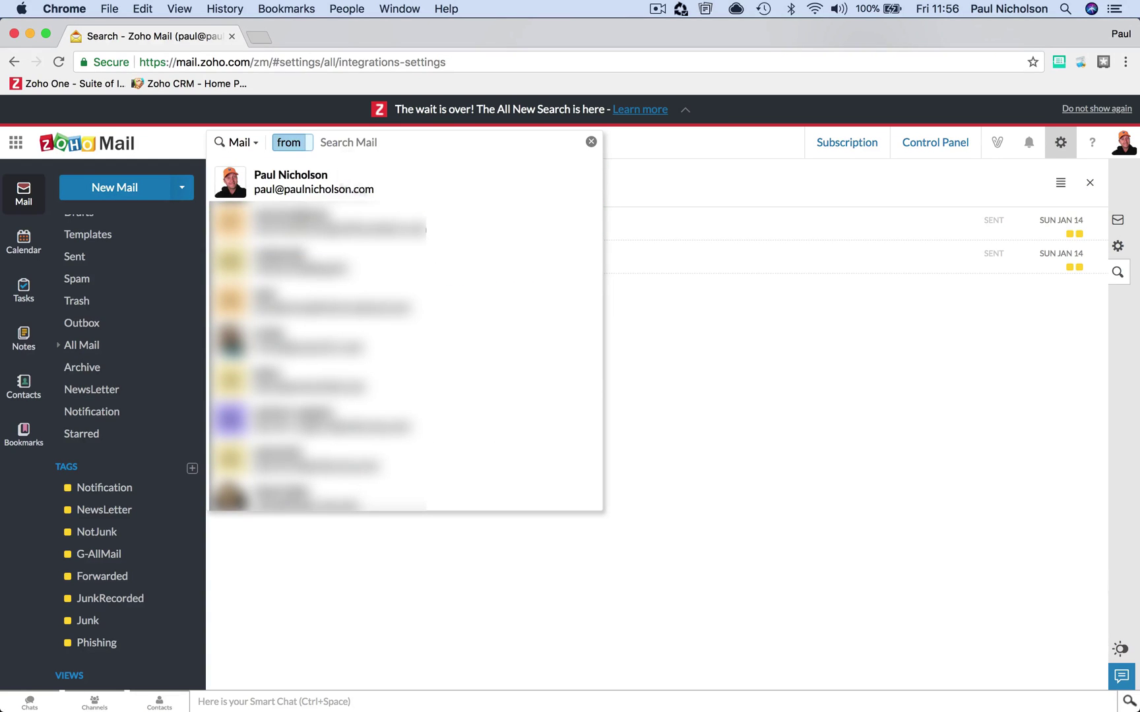
type("jas")
left_click(352, 191)
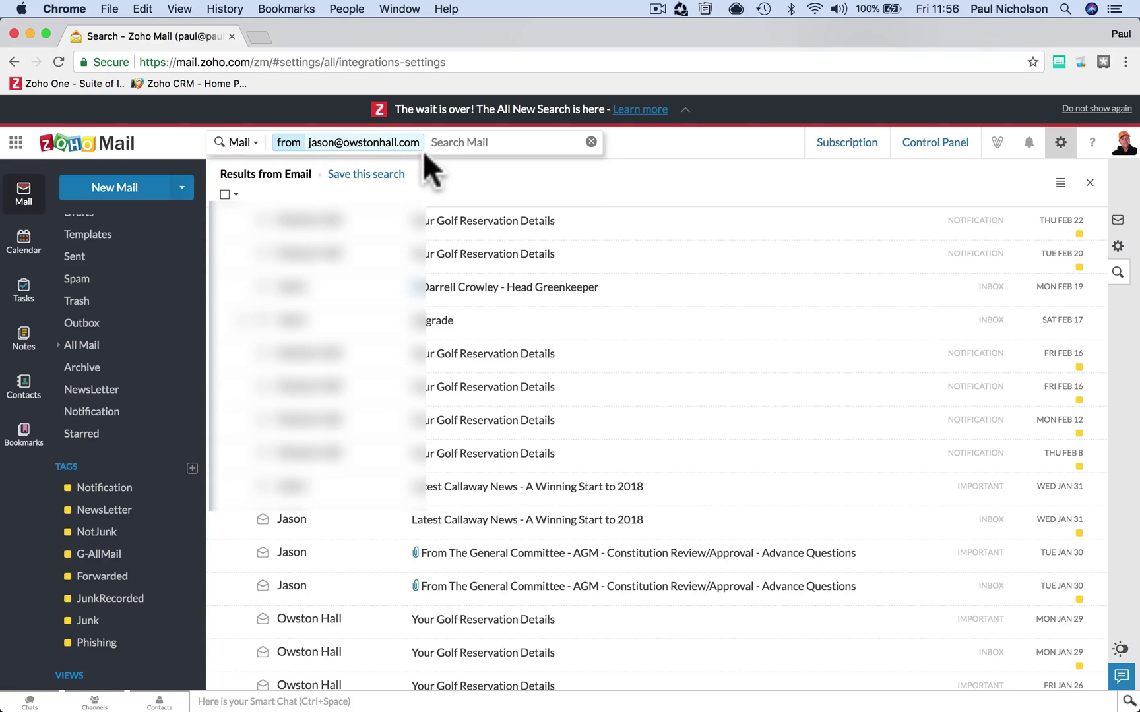
- Browse the operator list, add a to: filter, then clear all the chips
left_click(445, 142)
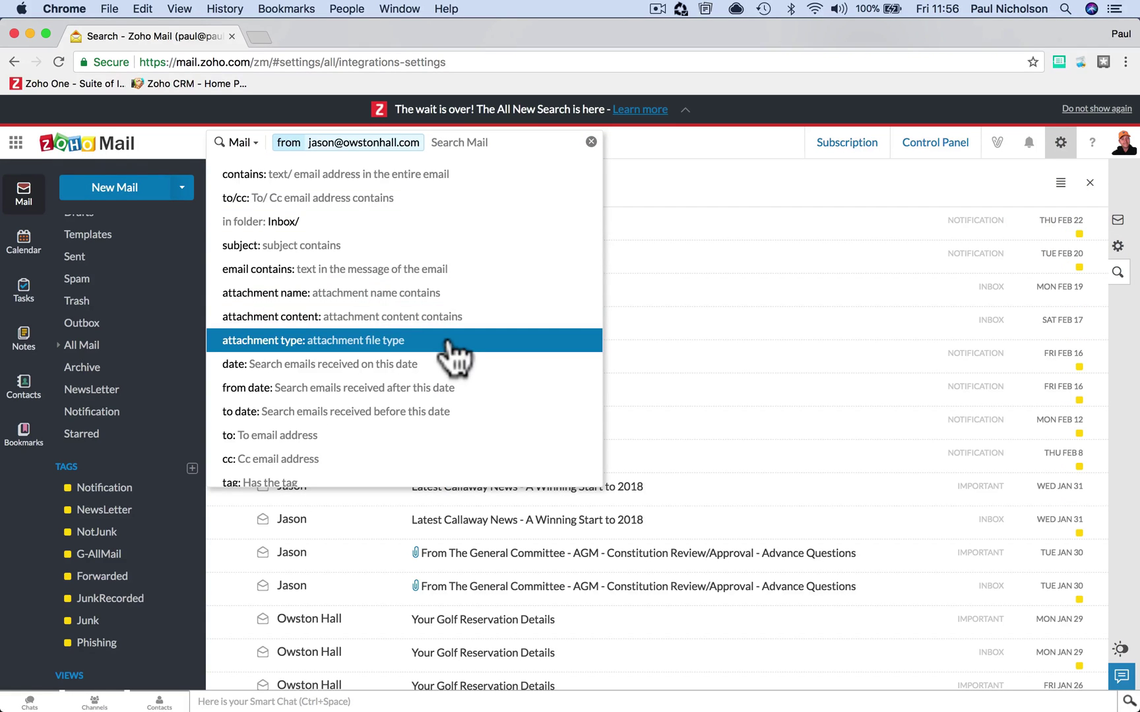
scroll(454, 396, "down", 4)
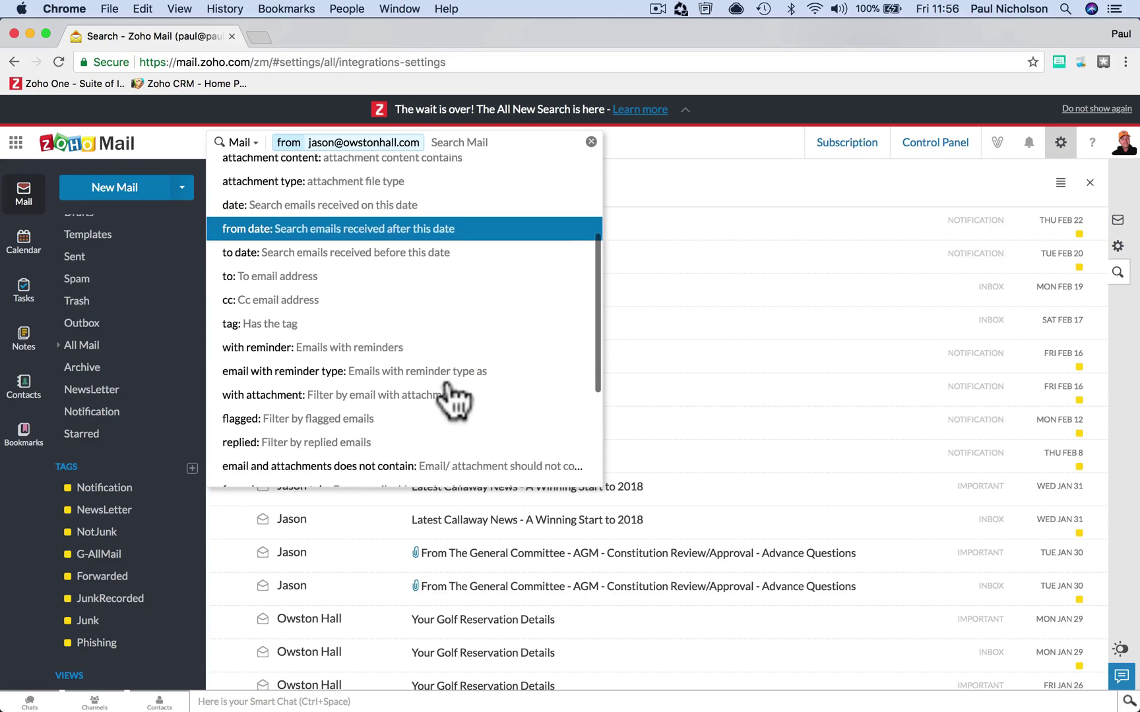
scroll(454, 395, "down", 3)
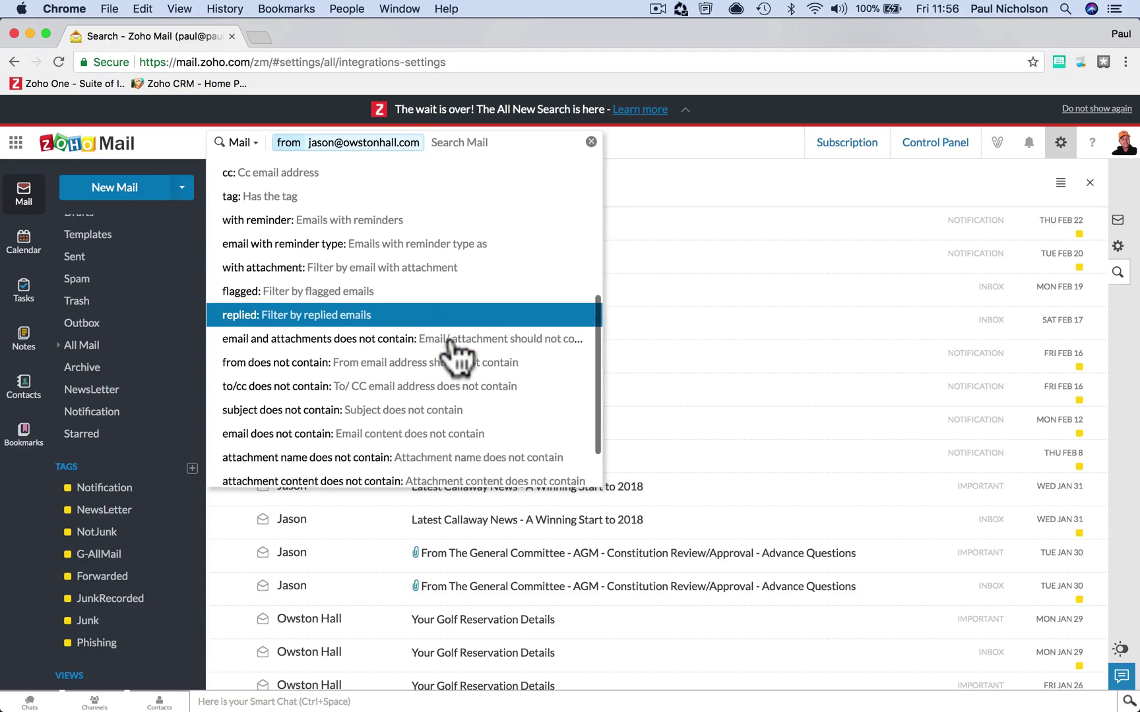
scroll(451, 341, "down", 2)
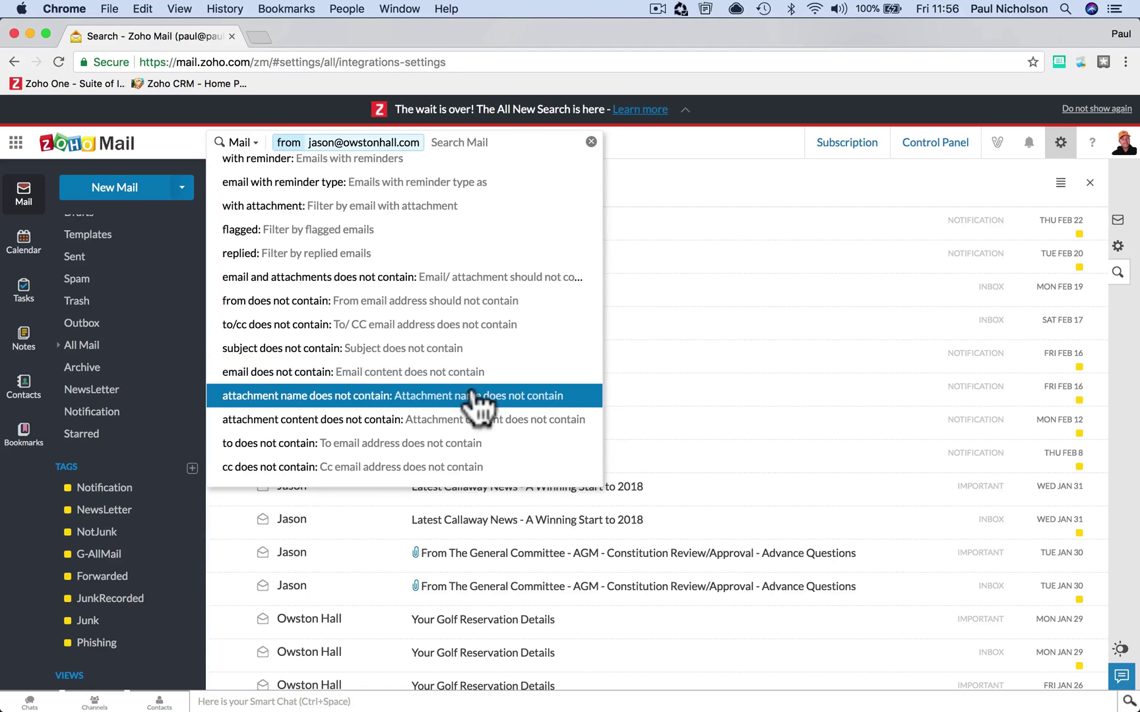
scroll(470, 323, "up", 5)
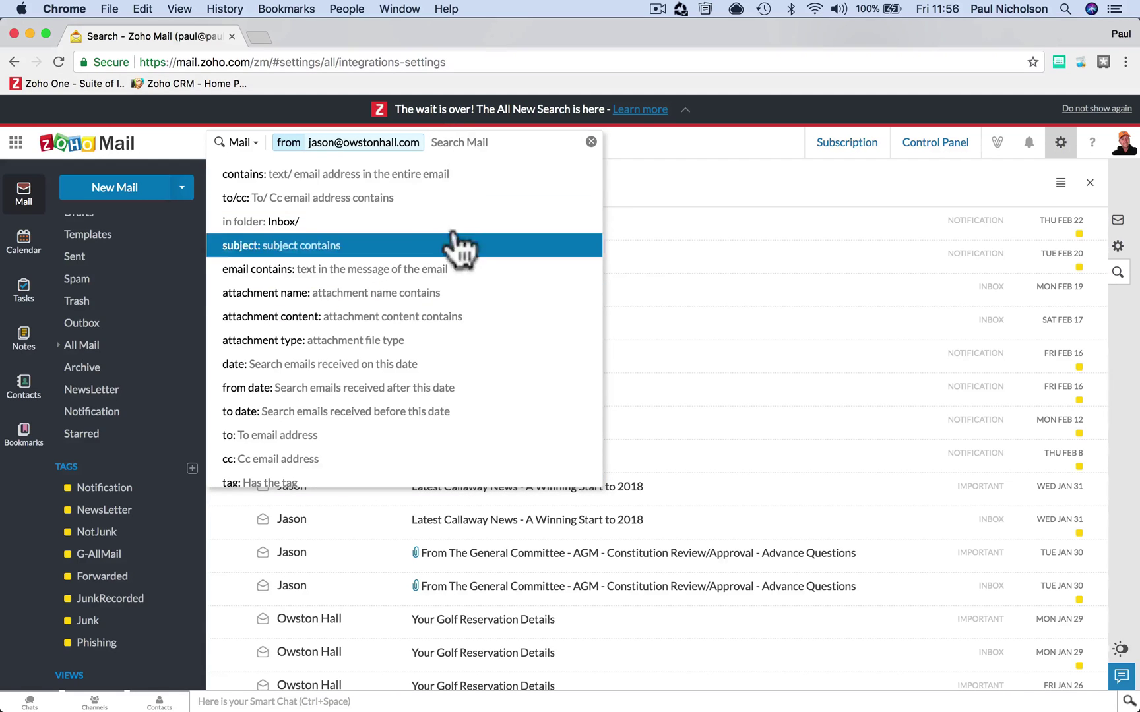
type("t")
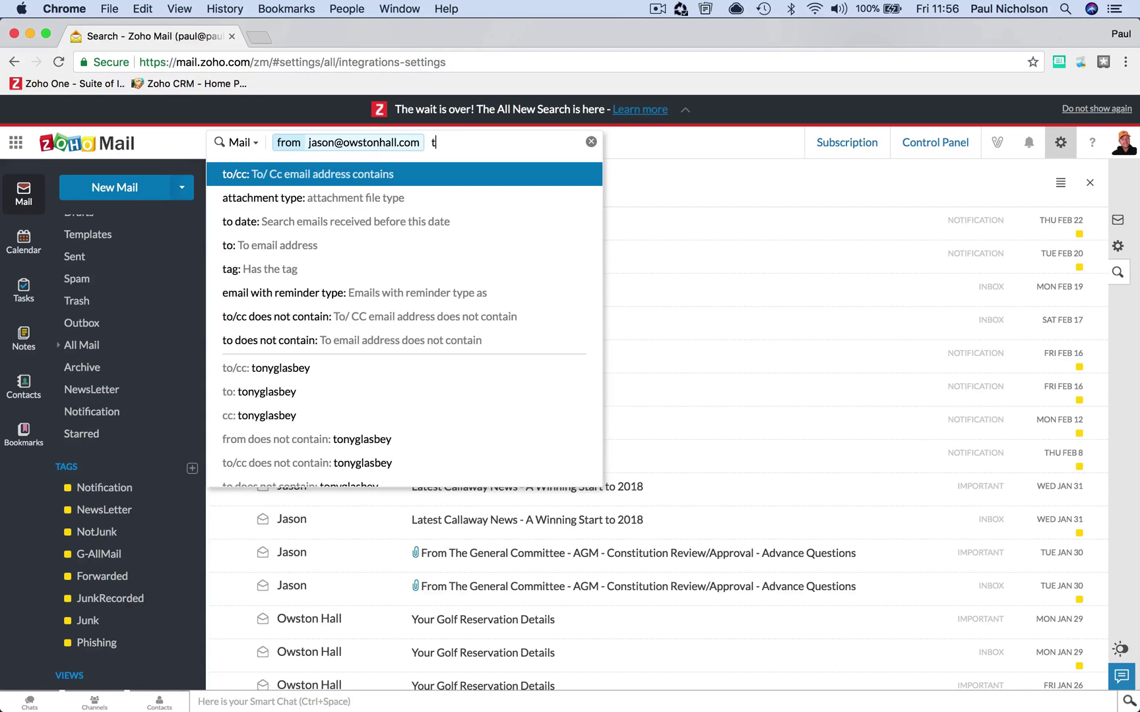
left_click(432, 250)
key("BackSpace")
key("BackSpace")
key("BackSpace")
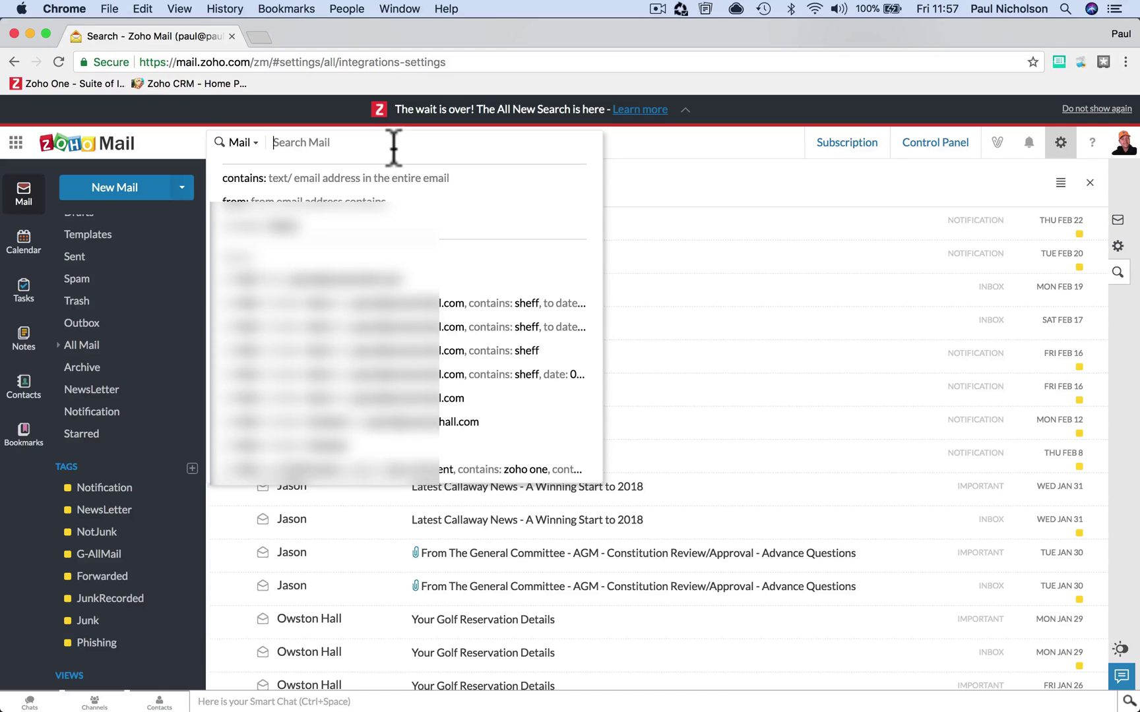
- Apply a subject: golf filter
type("sub")
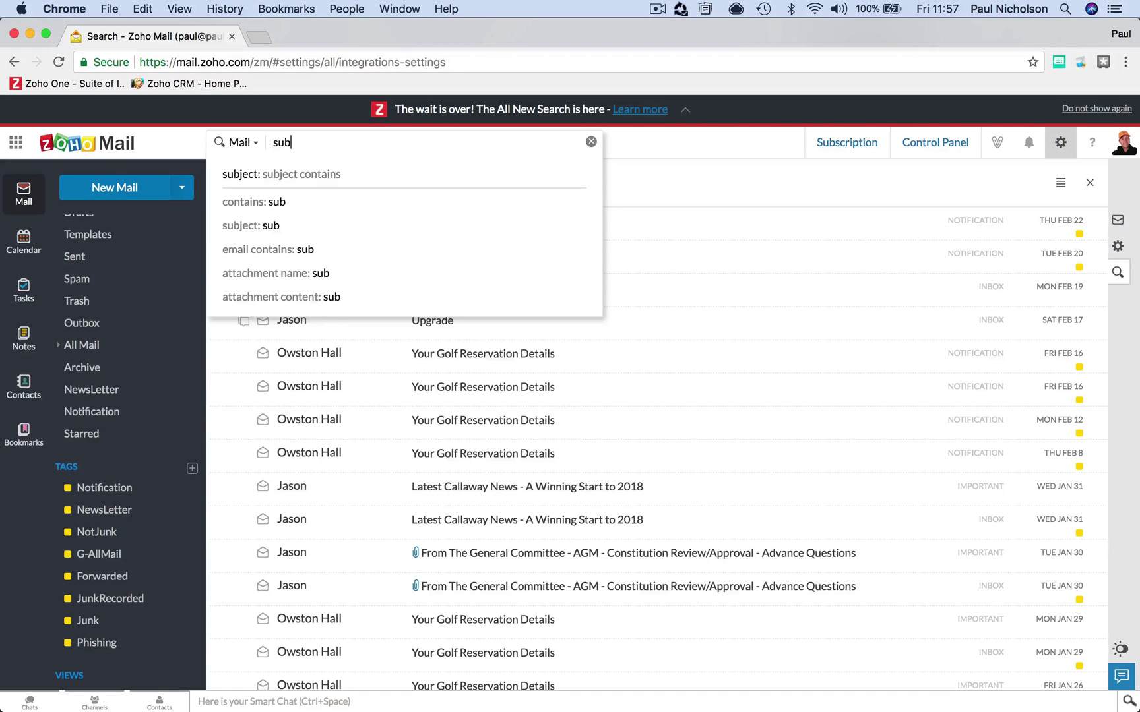
left_click(360, 180)
type("golf")
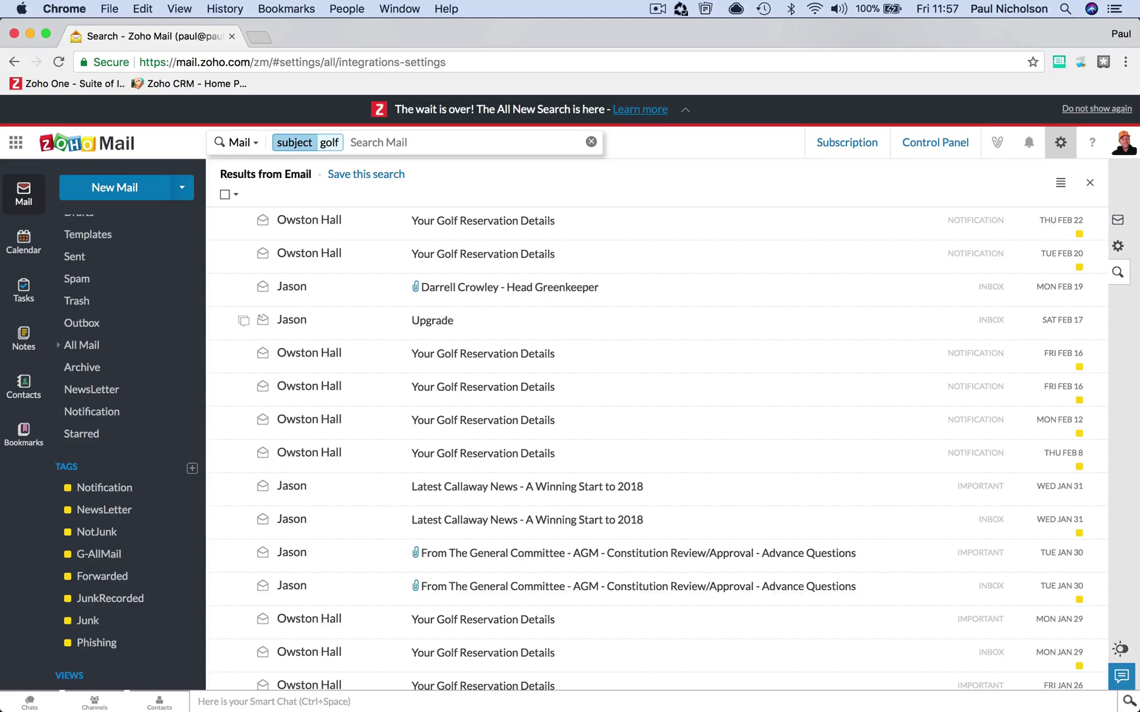
key("Return")
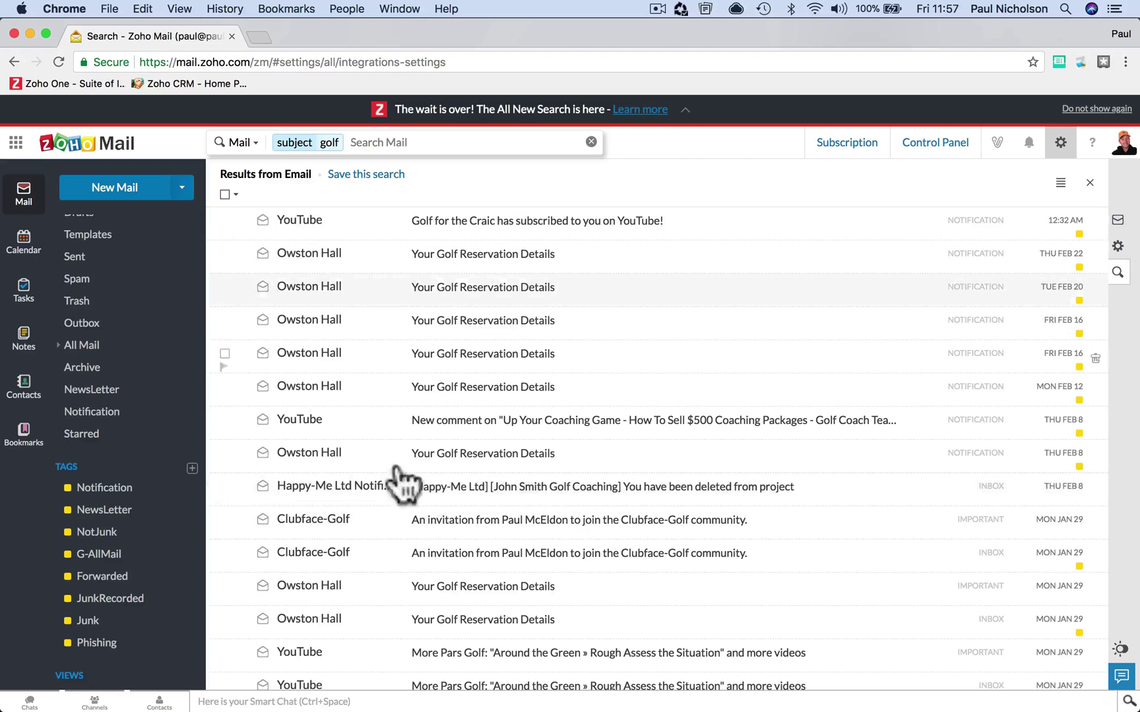
- Add a contains filter, first as happy-me, then corrected to the wildcard happy*
left_click(399, 142)
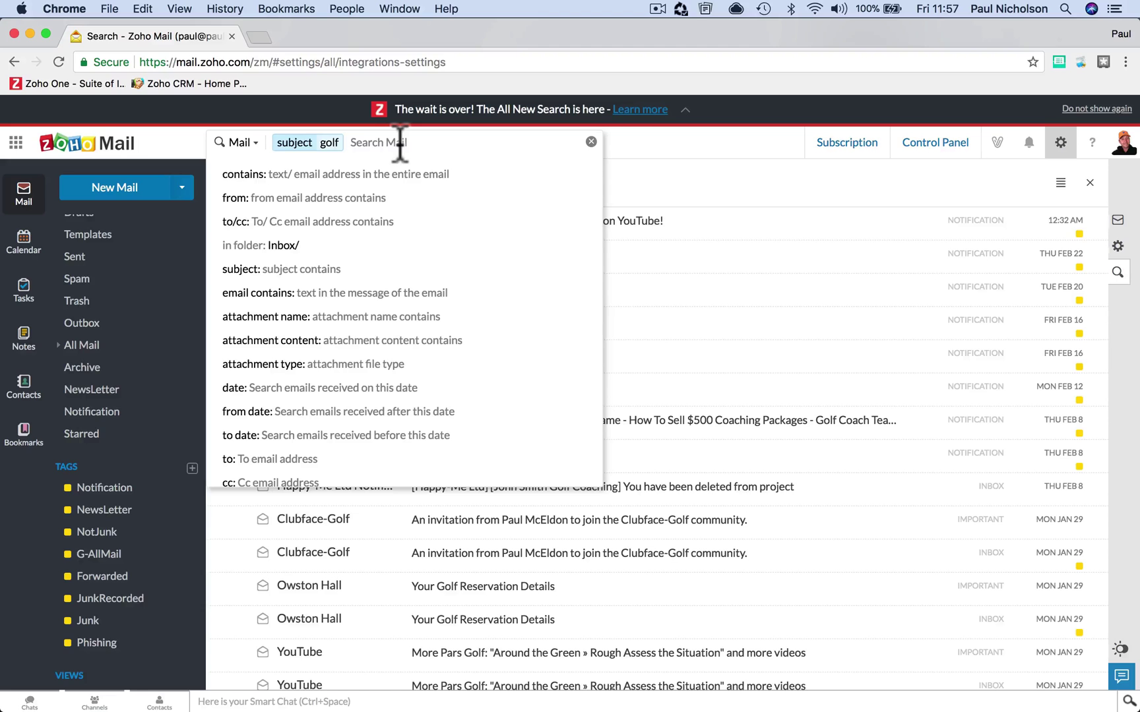
left_click(373, 176)
type("happy-me")
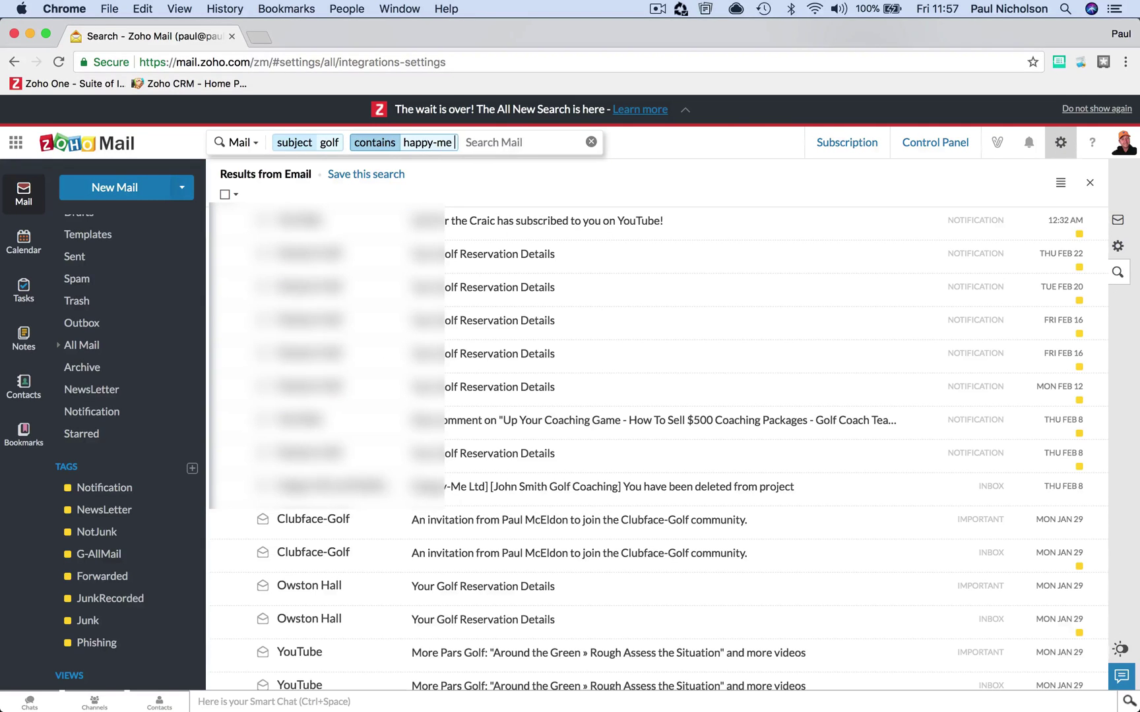
key("Return")
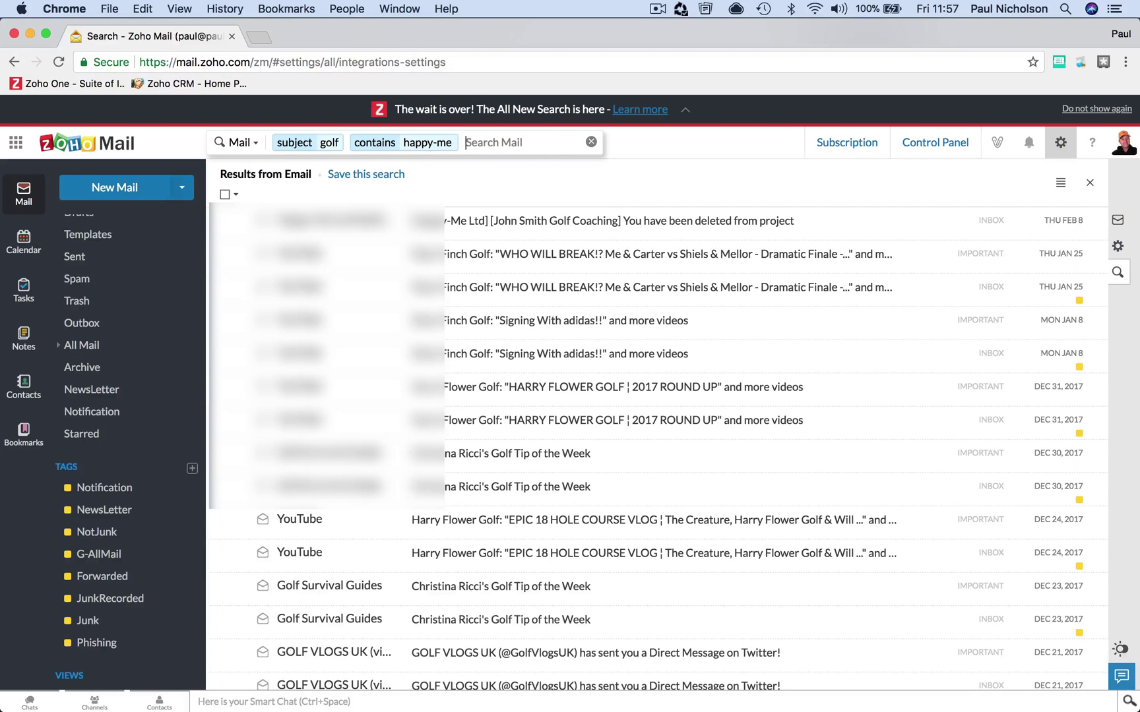
key("BackSpace")
type("happy")
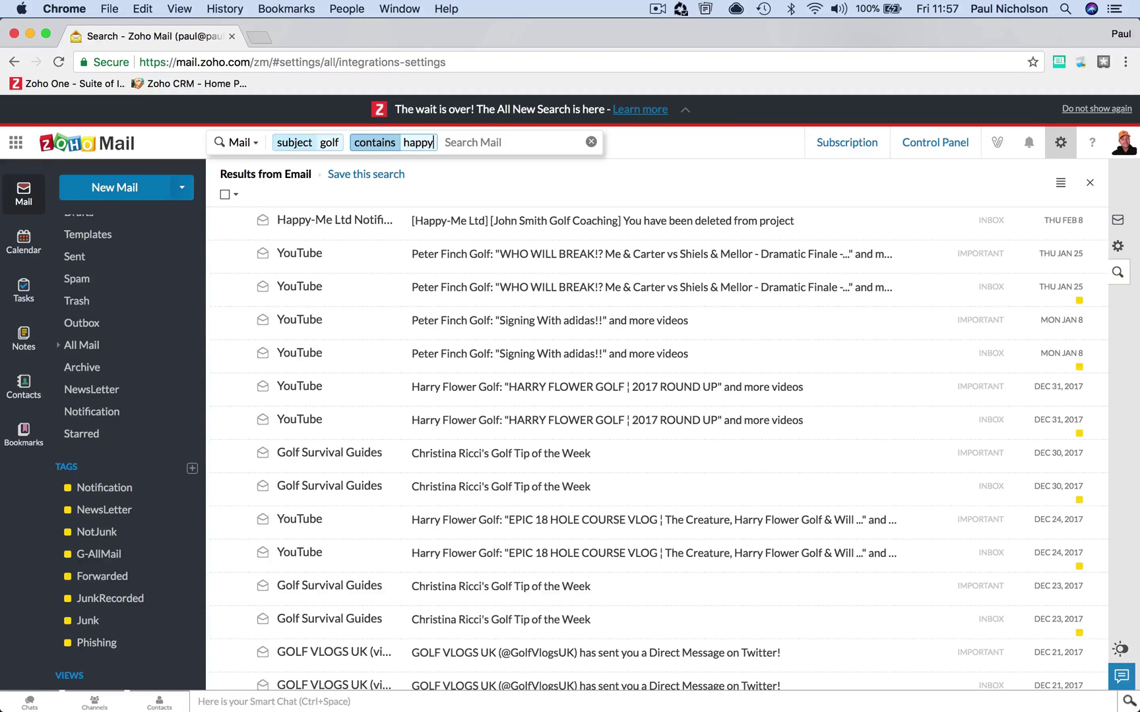
type("*")
key("Return")
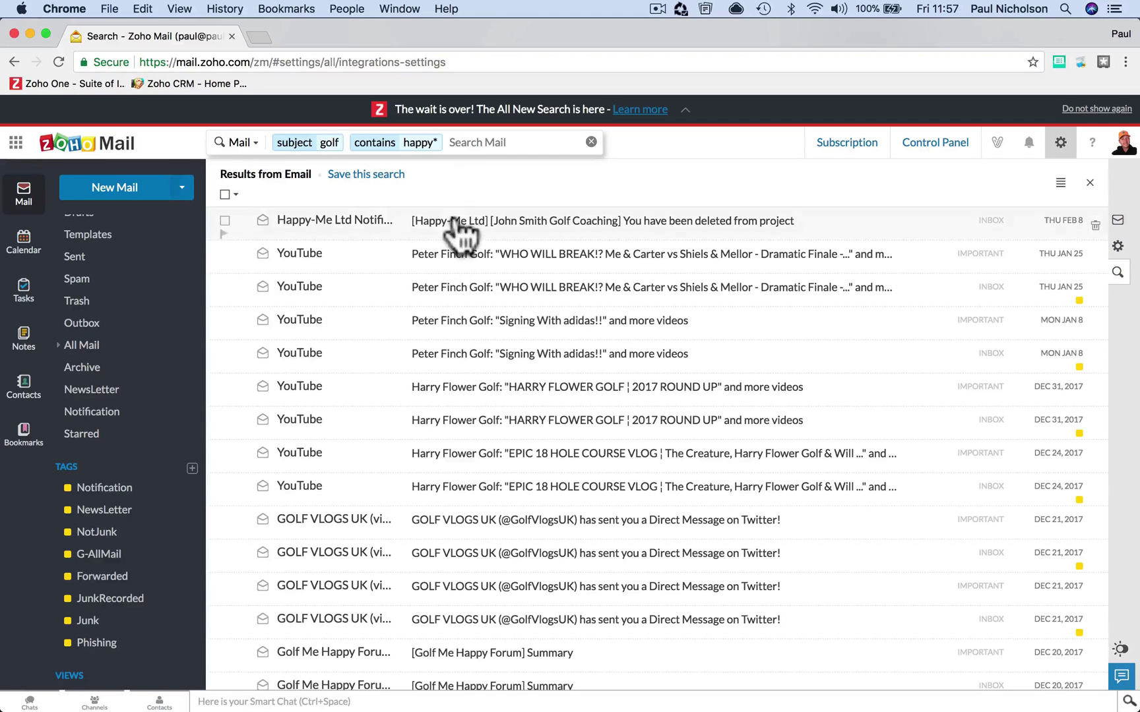
left_click(460, 143)
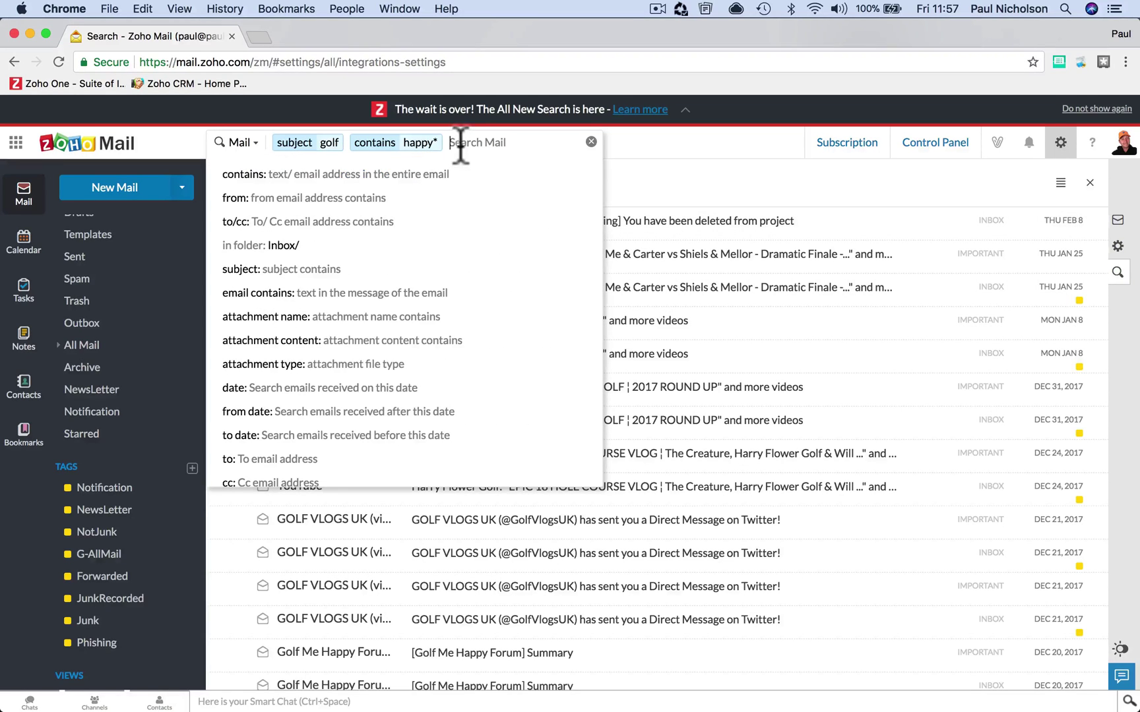
- Remove the subject golf and happy* filter chips from the search
left_click(242, 145)
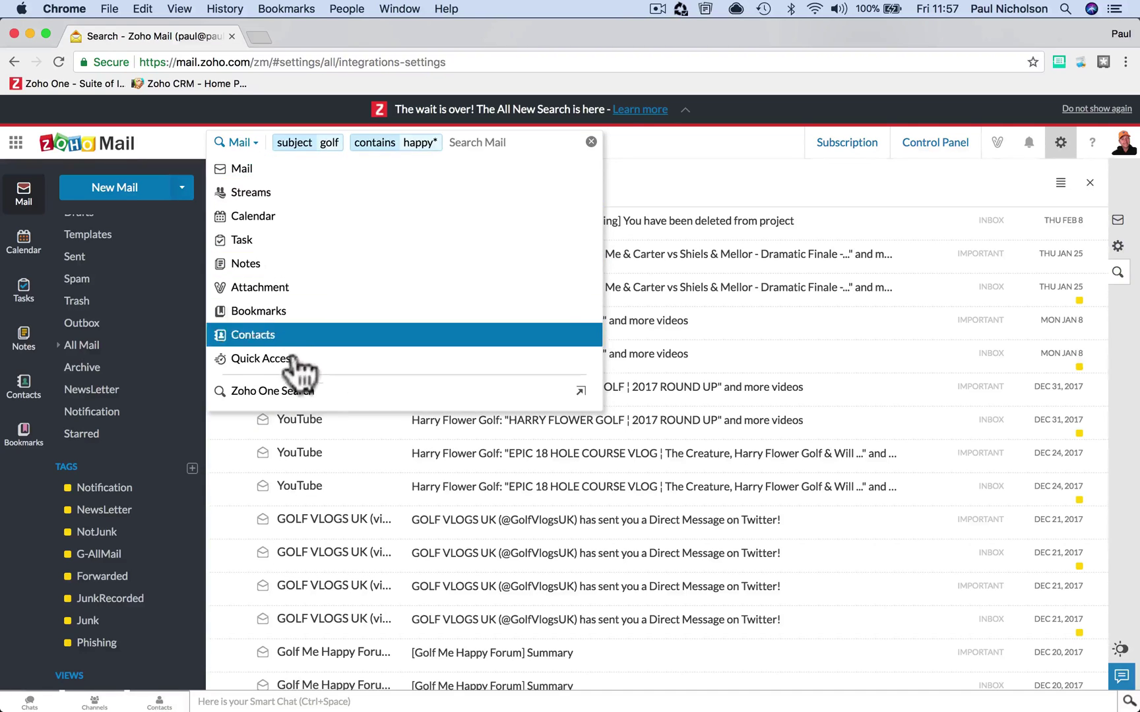
left_click(455, 145)
key("BackSpace")
key("BackSpace")
key("BackSpace")
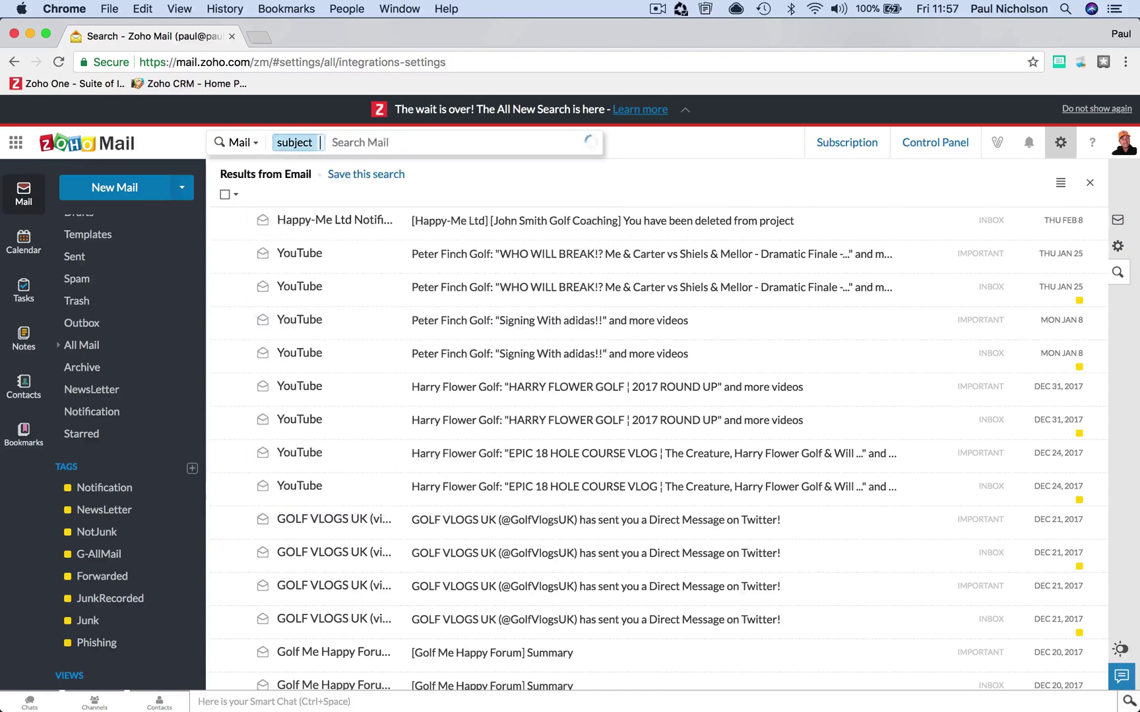
key("BackSpace")
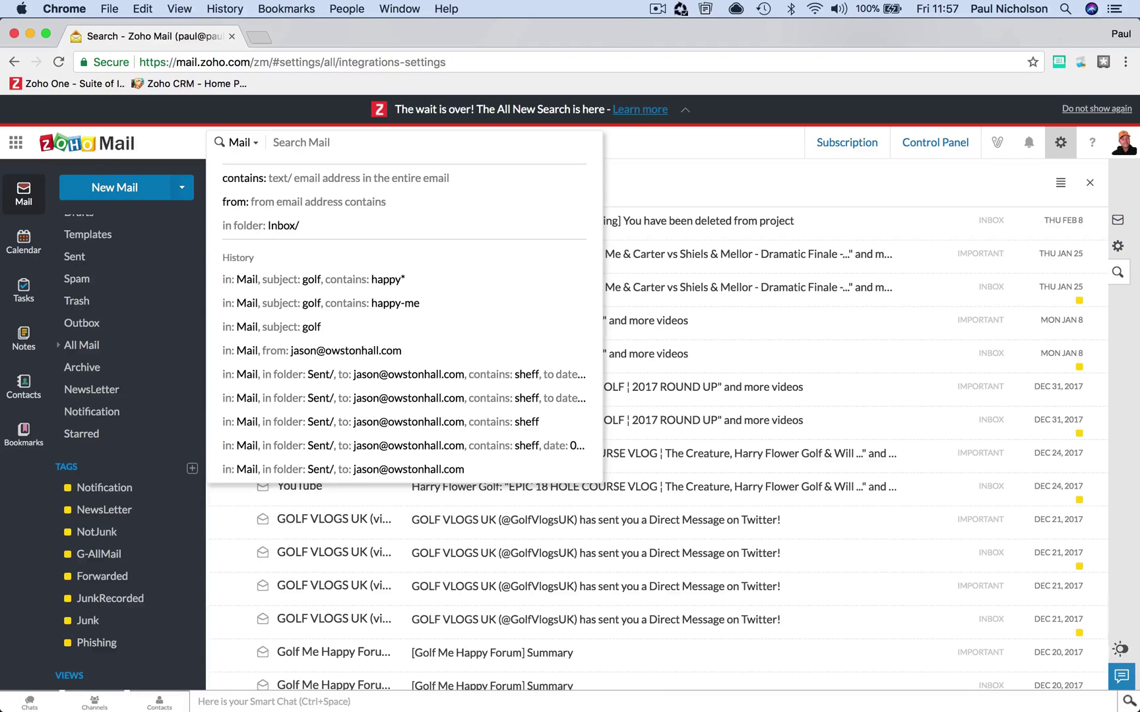
left_click(603, 142)
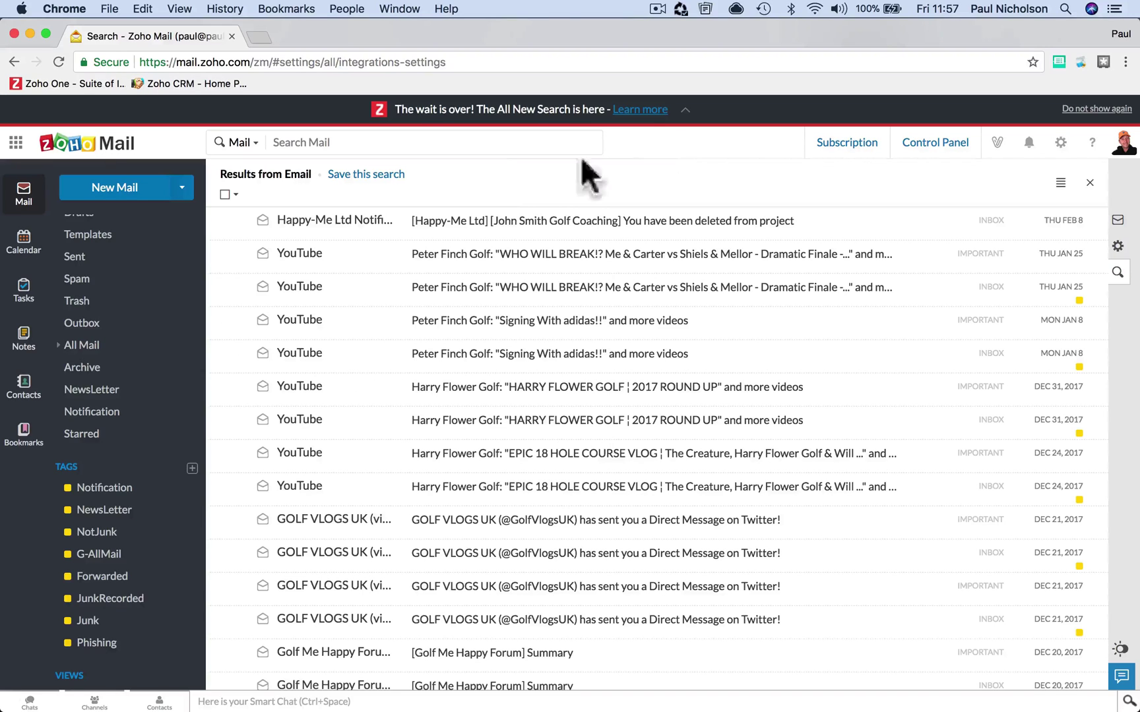
- Run a plain contains golf search, then delete its chip
left_click(475, 143)
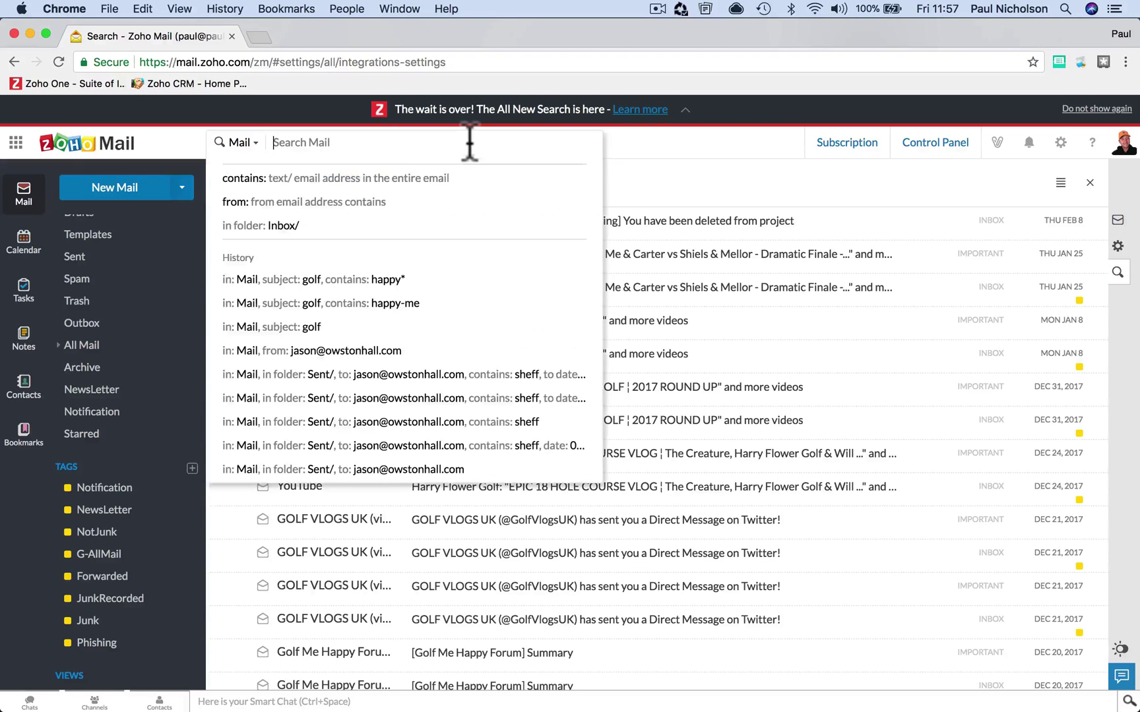
type("golf")
key("Return")
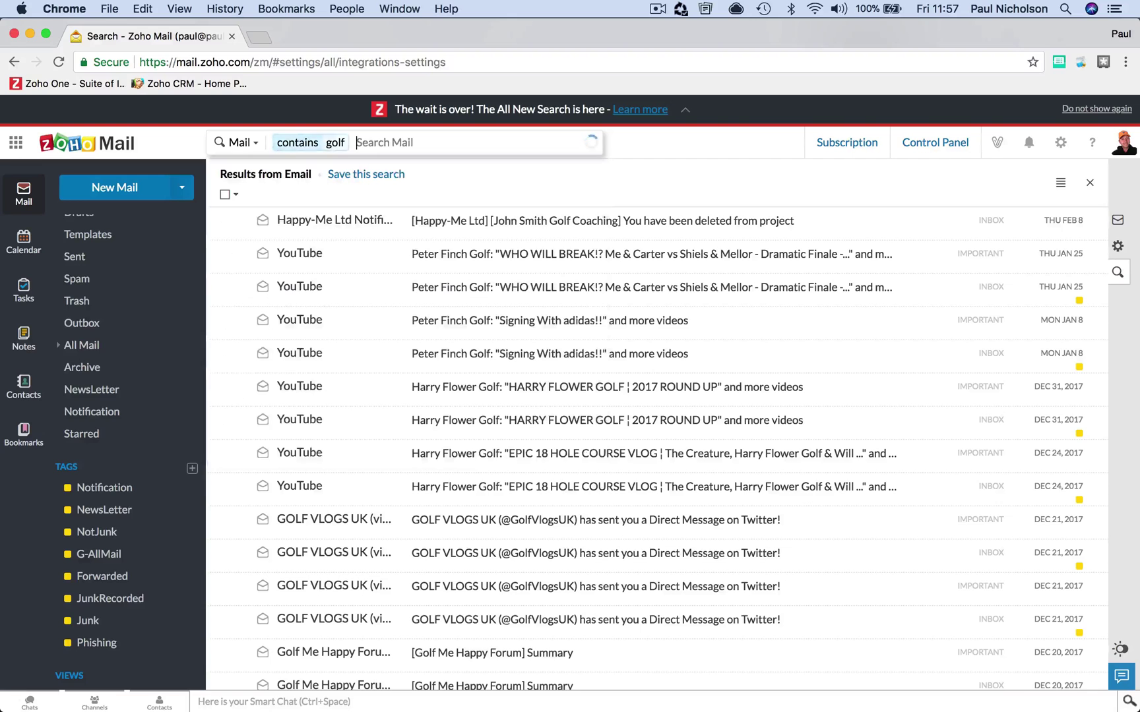
mouse_move(297, 154)
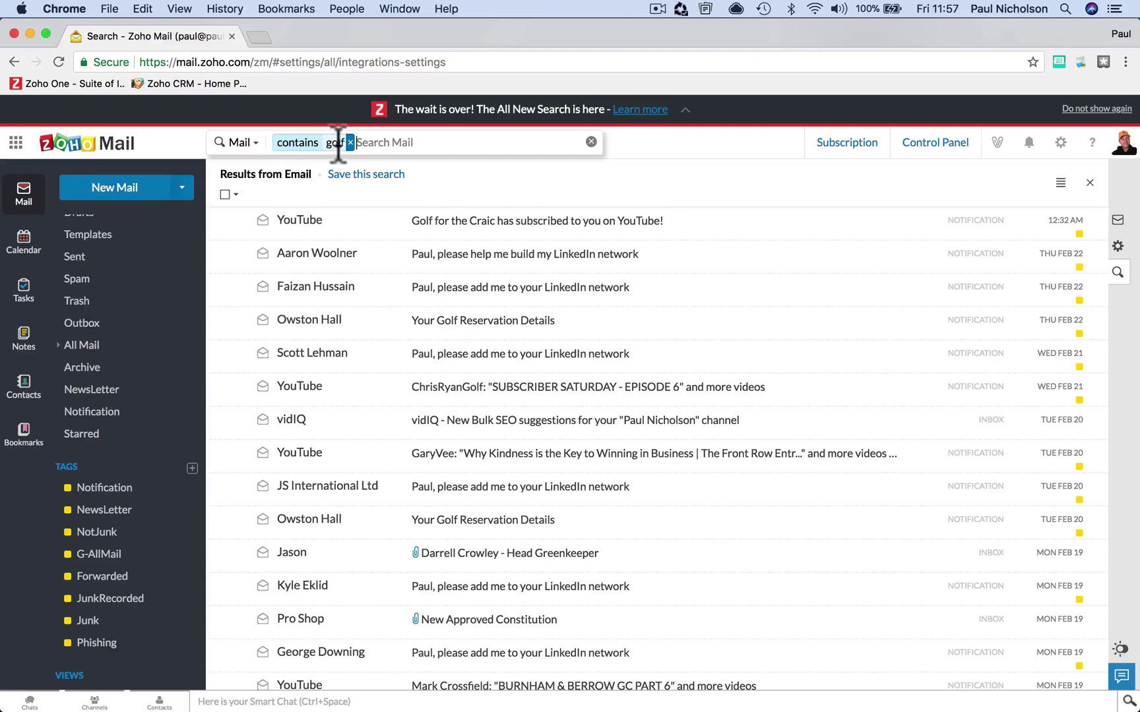
left_click(364, 144)
key("BackSpace")
key("BackSpace")
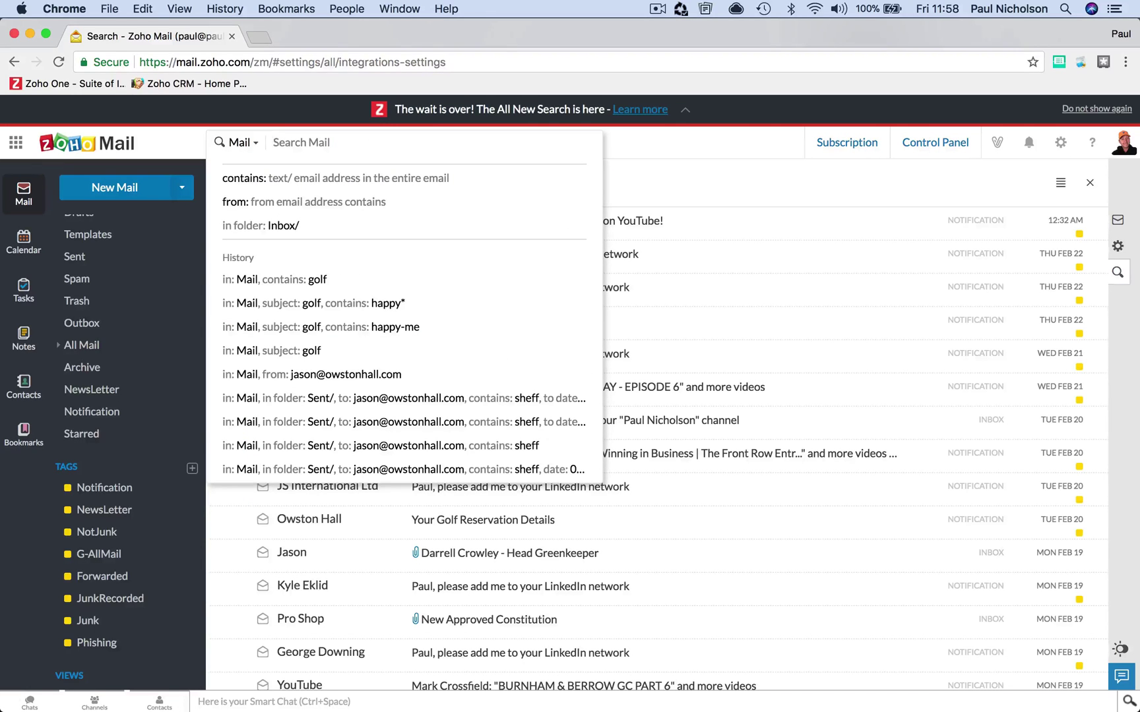
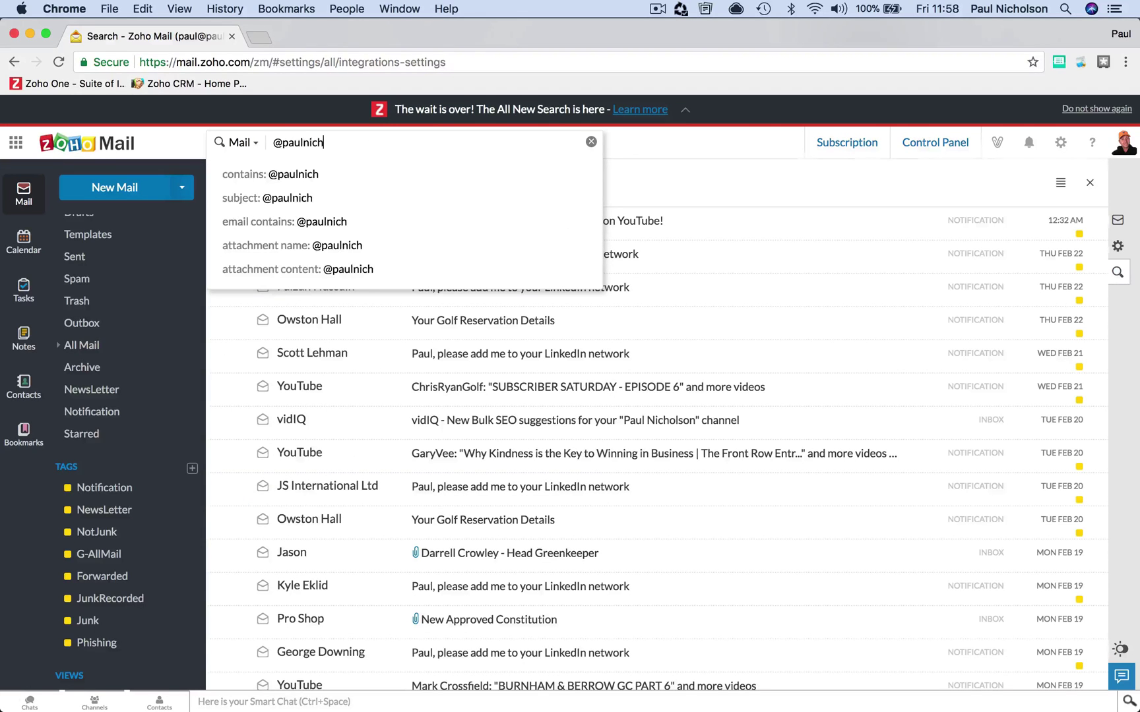
- Run a contains search on the account owner's @ address handle
key("Return")
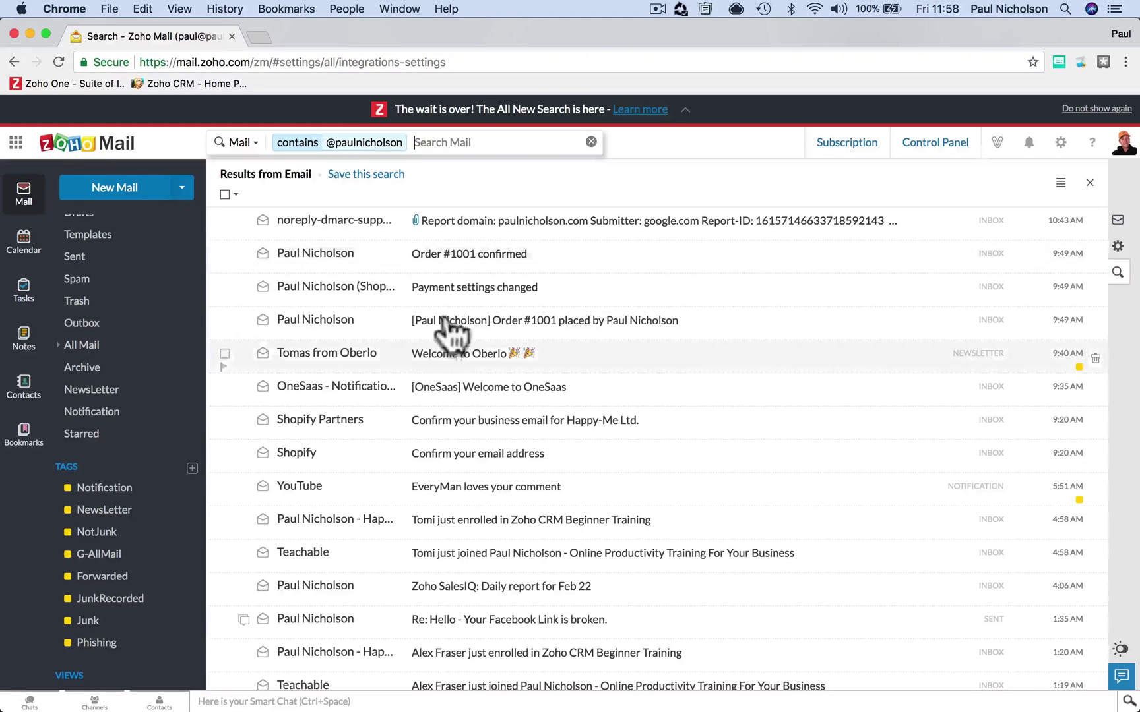
scroll(512, 402, "down", 10)
scroll(515, 401, "up", 10)
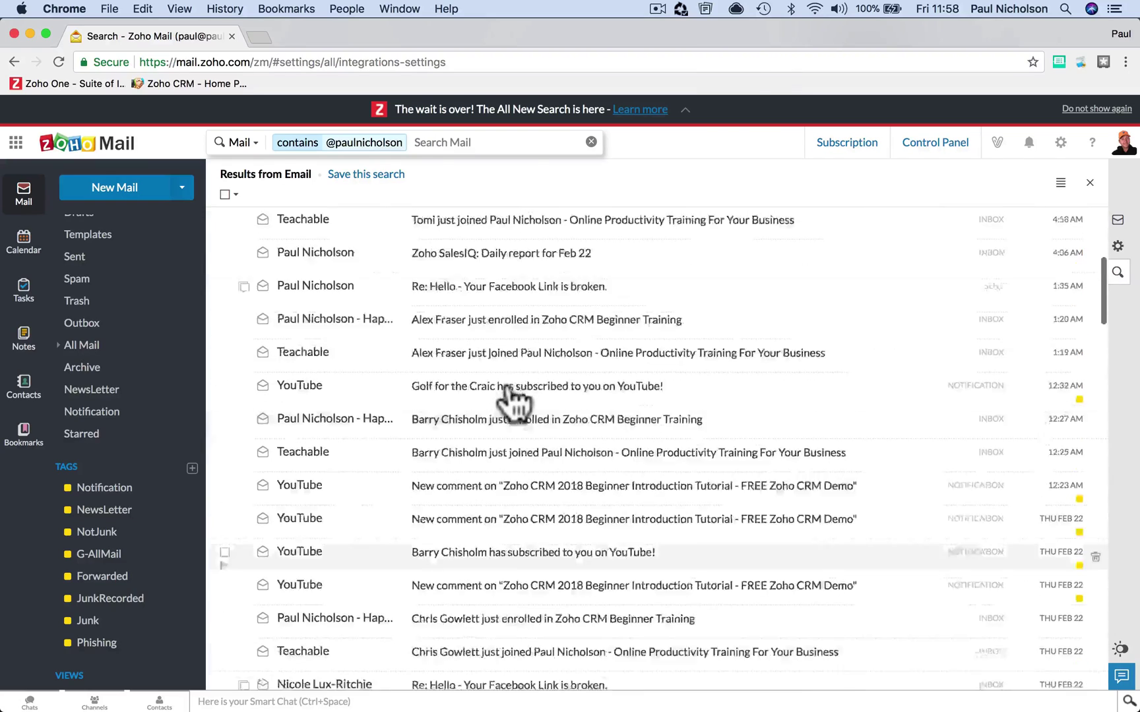
- Read through the Order #1001 confirmed email, then close it
left_click(574, 267)
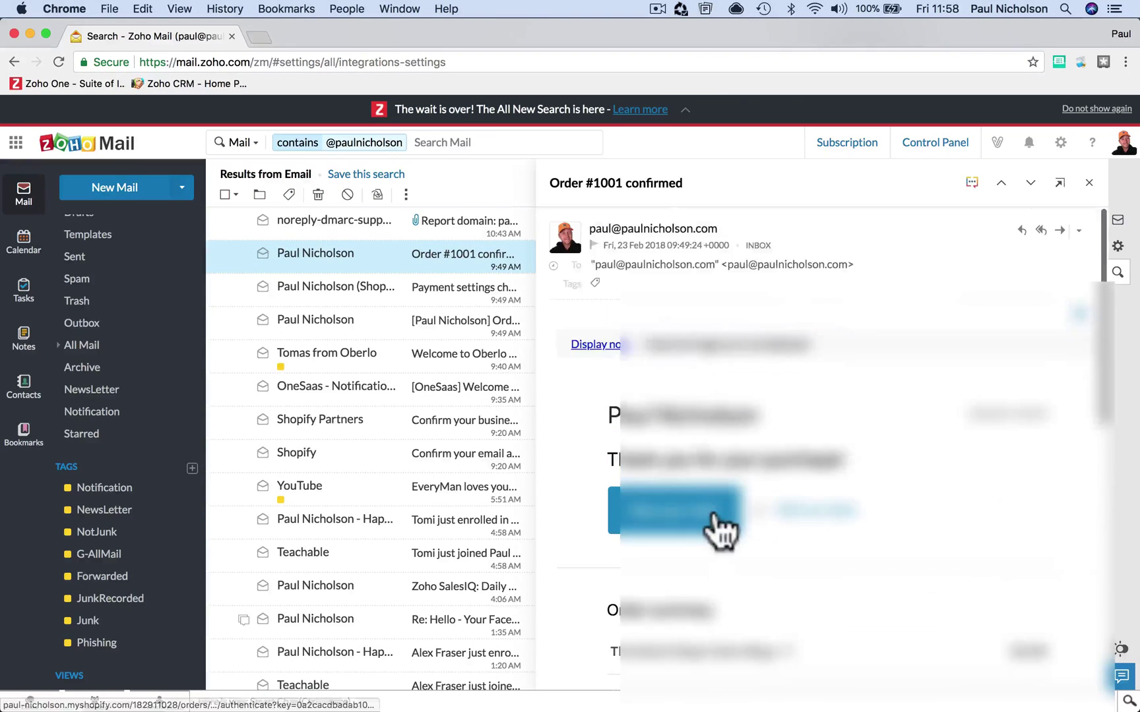
scroll(713, 509, "down", 10)
scroll(714, 512, "up", 5)
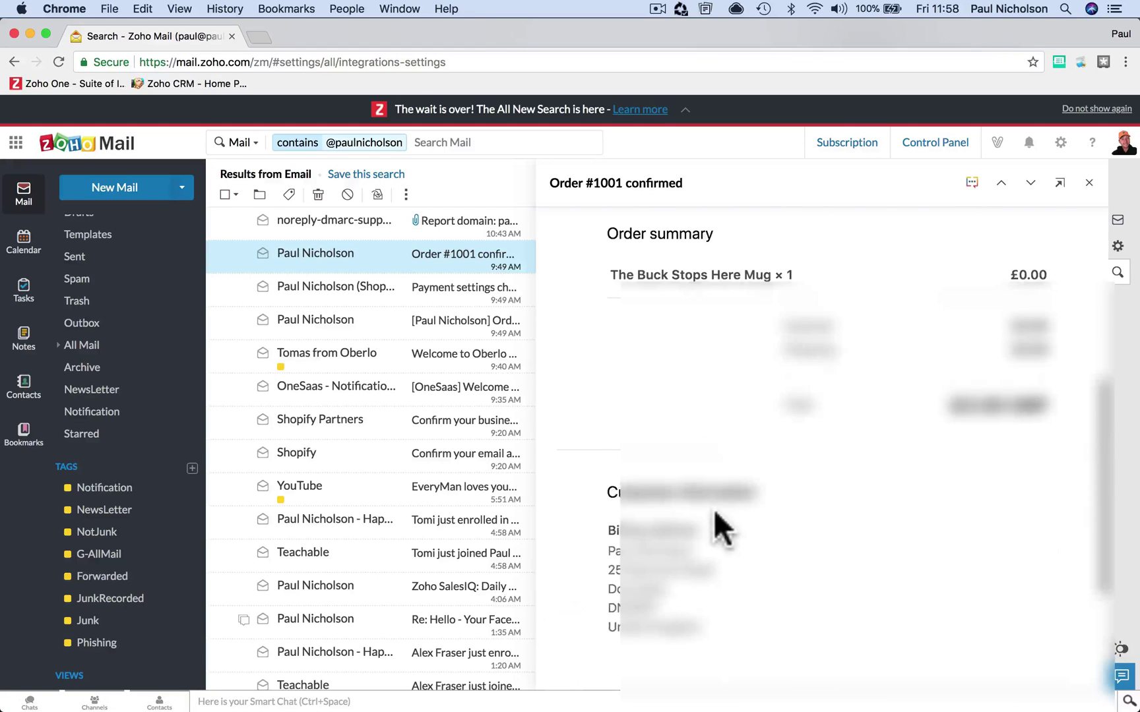
scroll(712, 509, "up", 5)
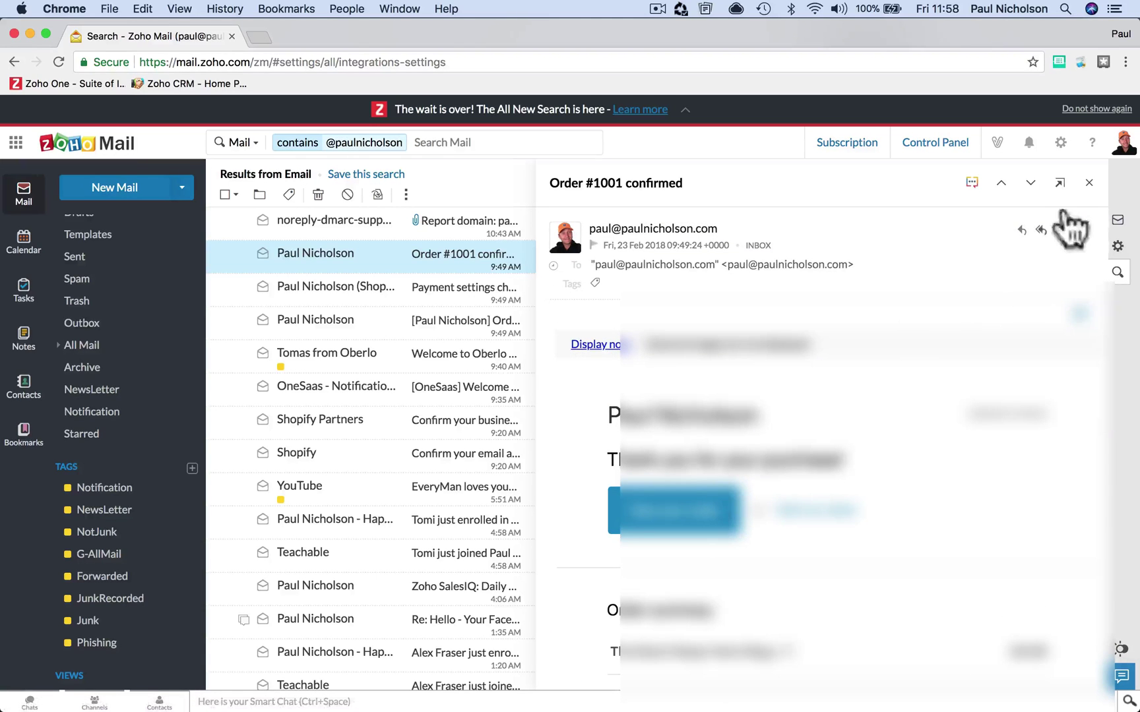
left_click(1088, 183)
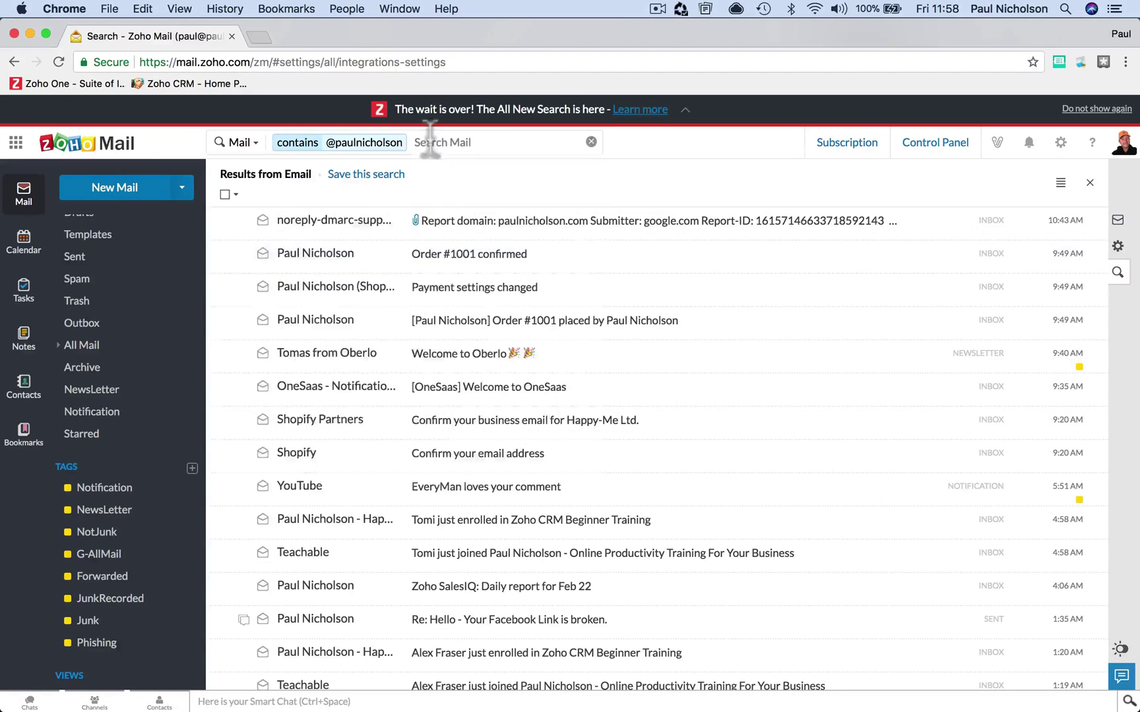
- Clear the handle search, add a to: filter for a suggested contact, then remove it
left_click(429, 143)
key("BackSpace")
key("BackSpace")
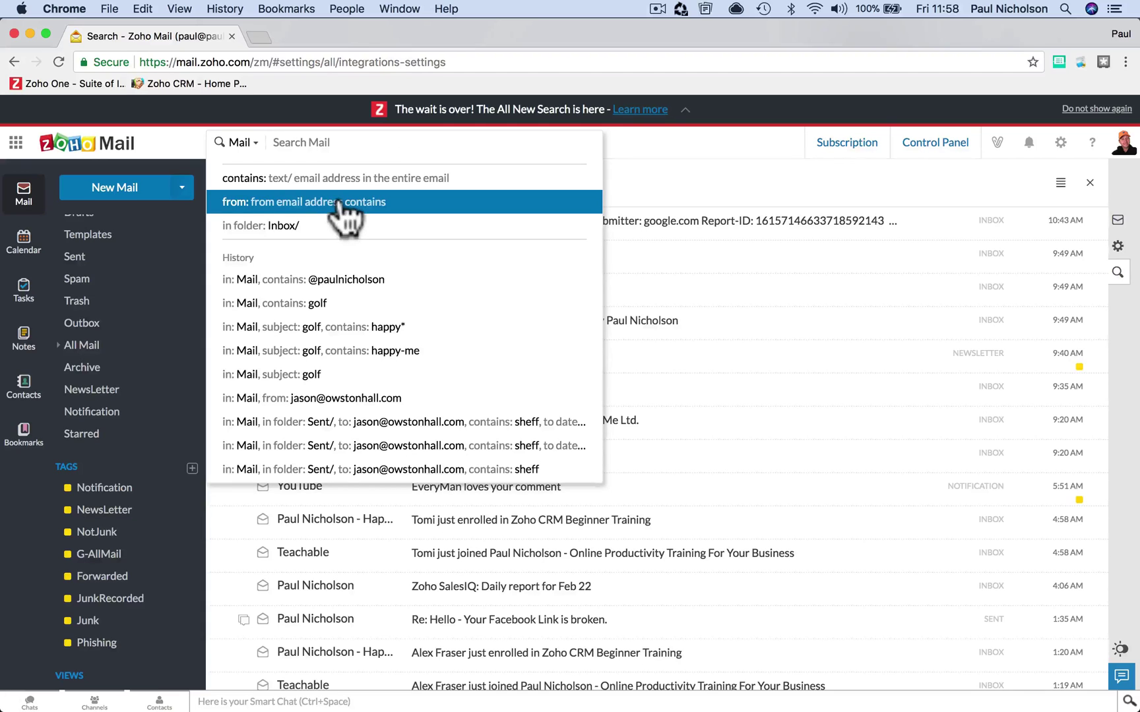
type("t")
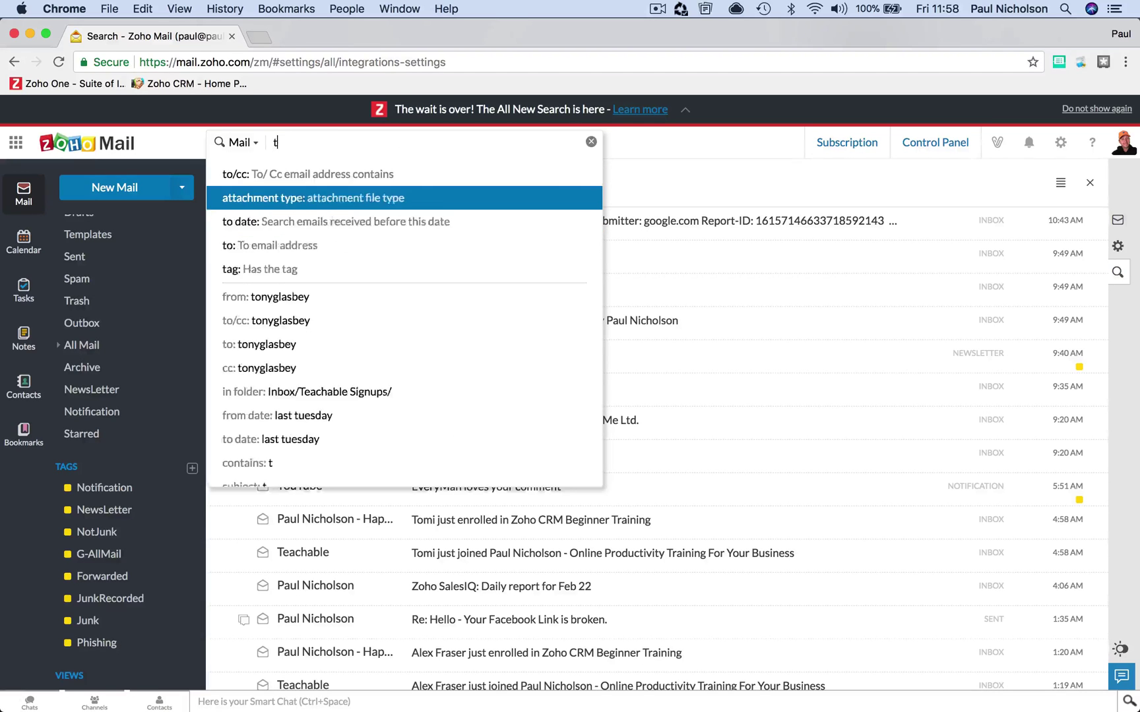
type("o")
left_click(323, 222)
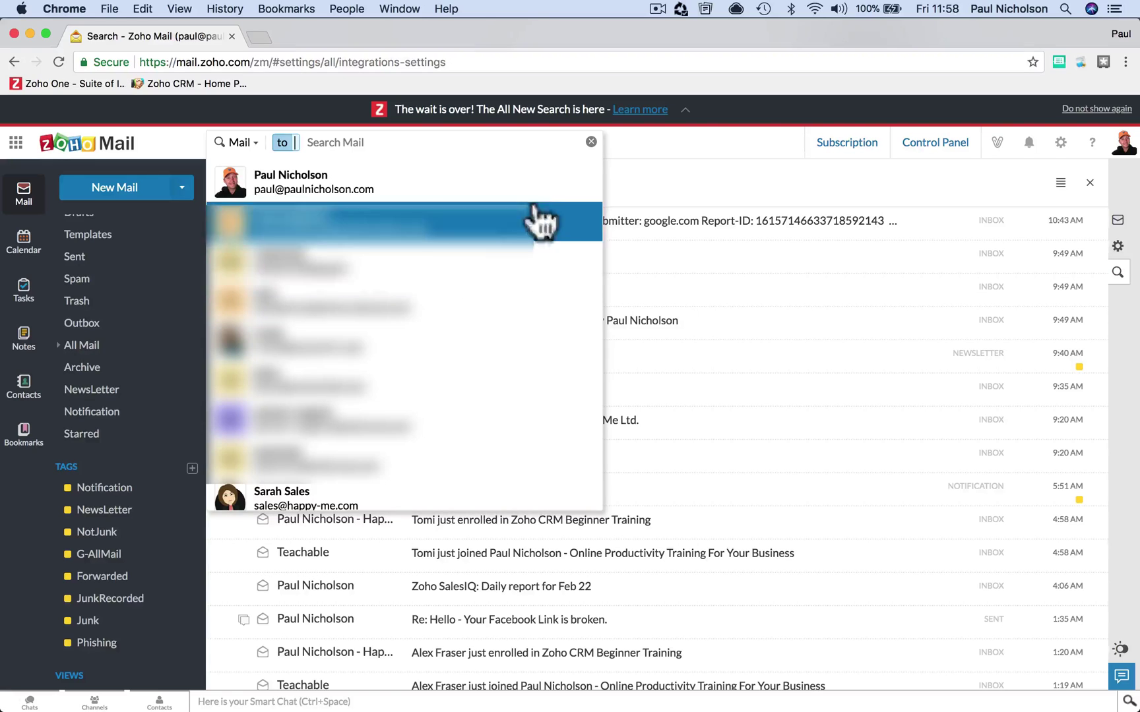
left_click(596, 184)
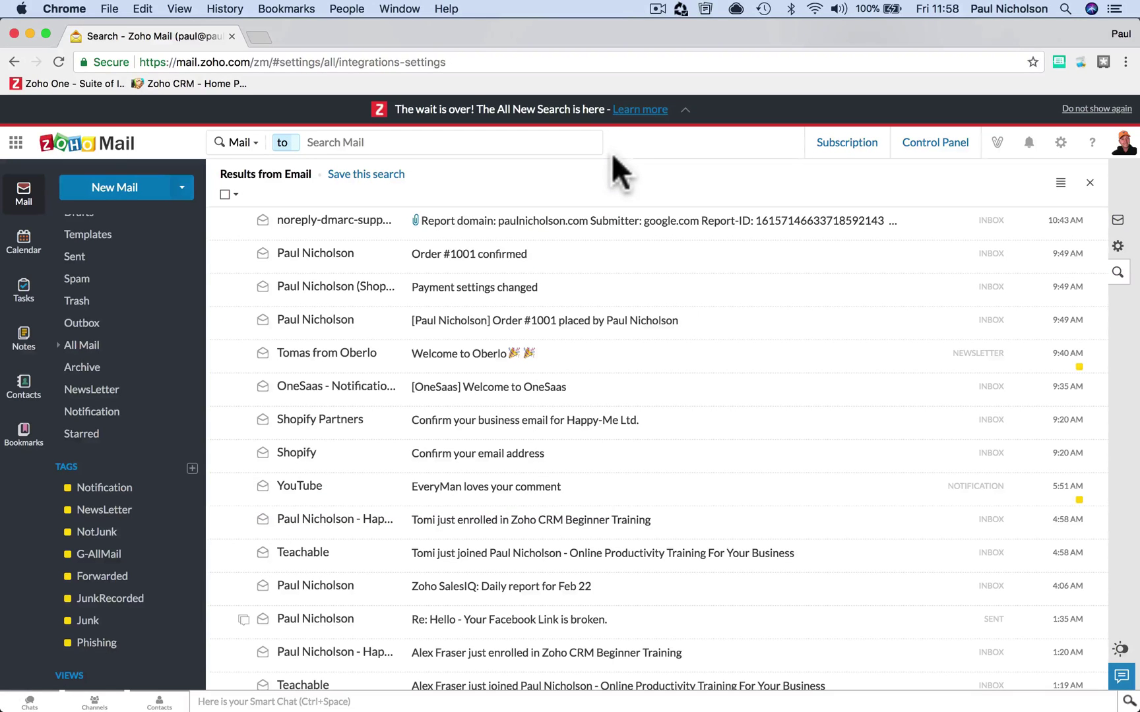
left_click(476, 145)
key("BackSpace")
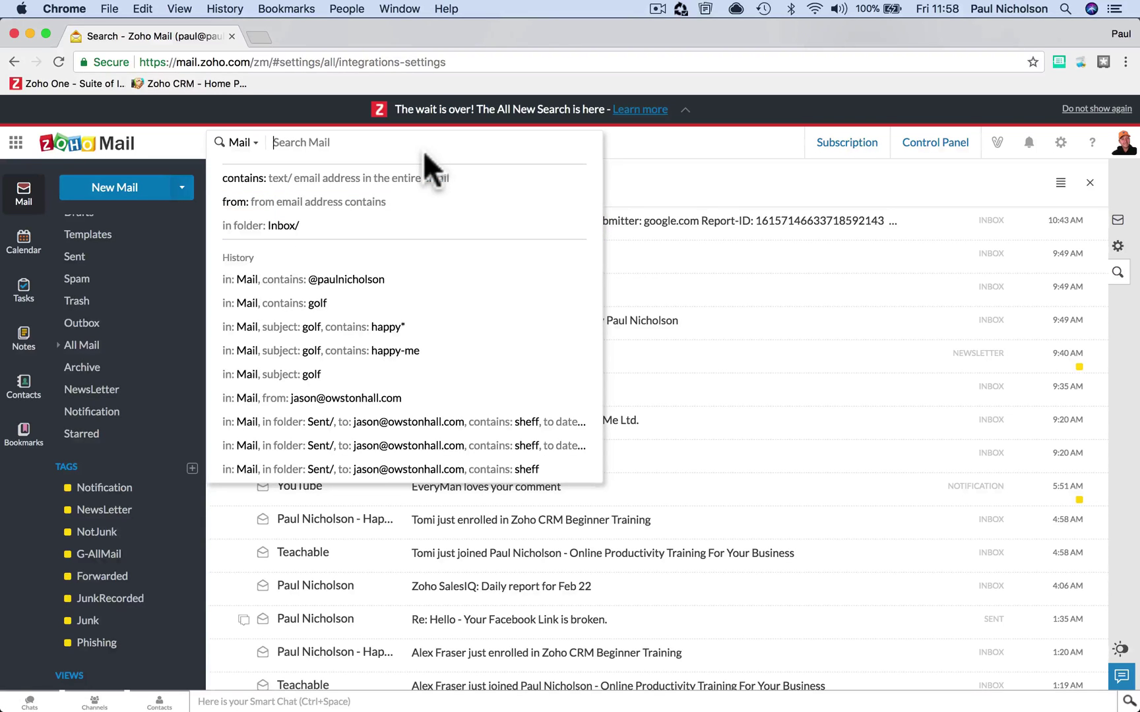
- Apply the in folder: Starred/ suggestion from typing 'starre', listing the starred messages
type("sent")
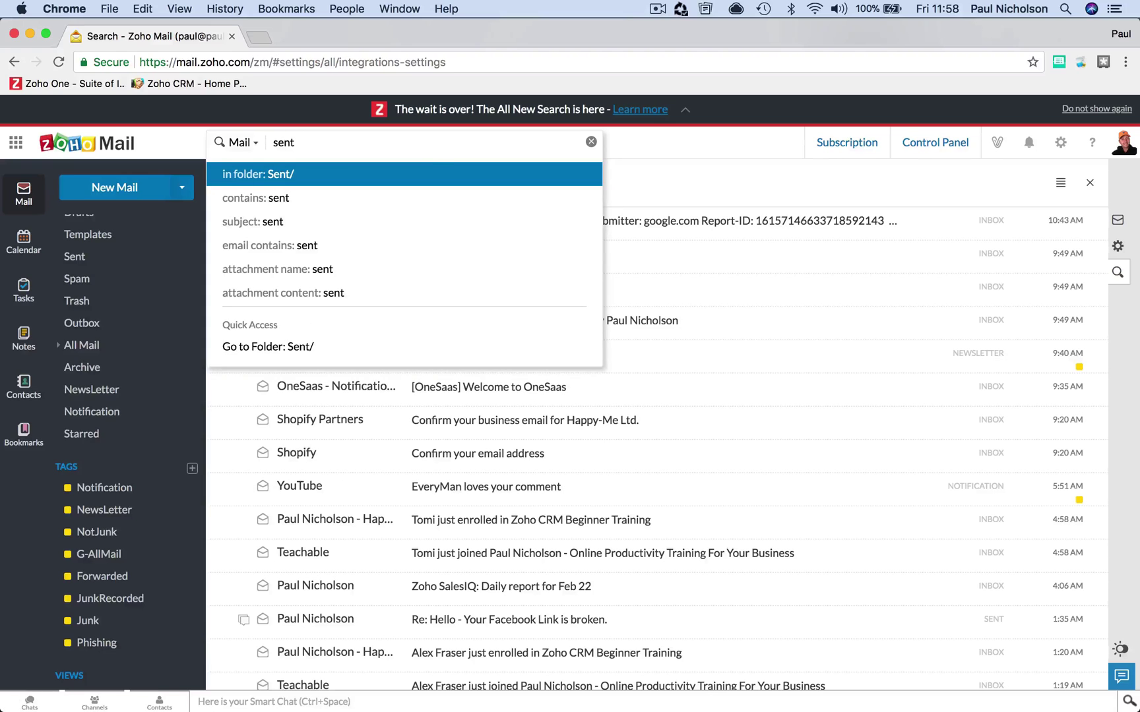
key("BackSpace")
key("BackSpace")
key("BackSpace")
key("BackSpace")
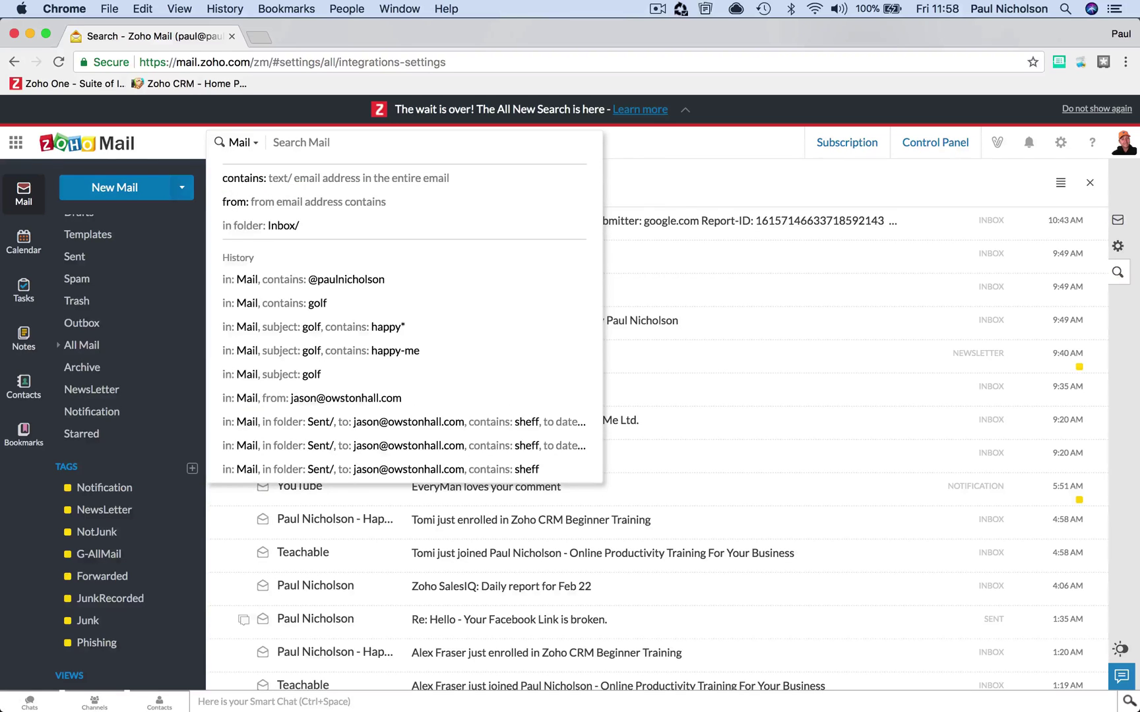
type("starre")
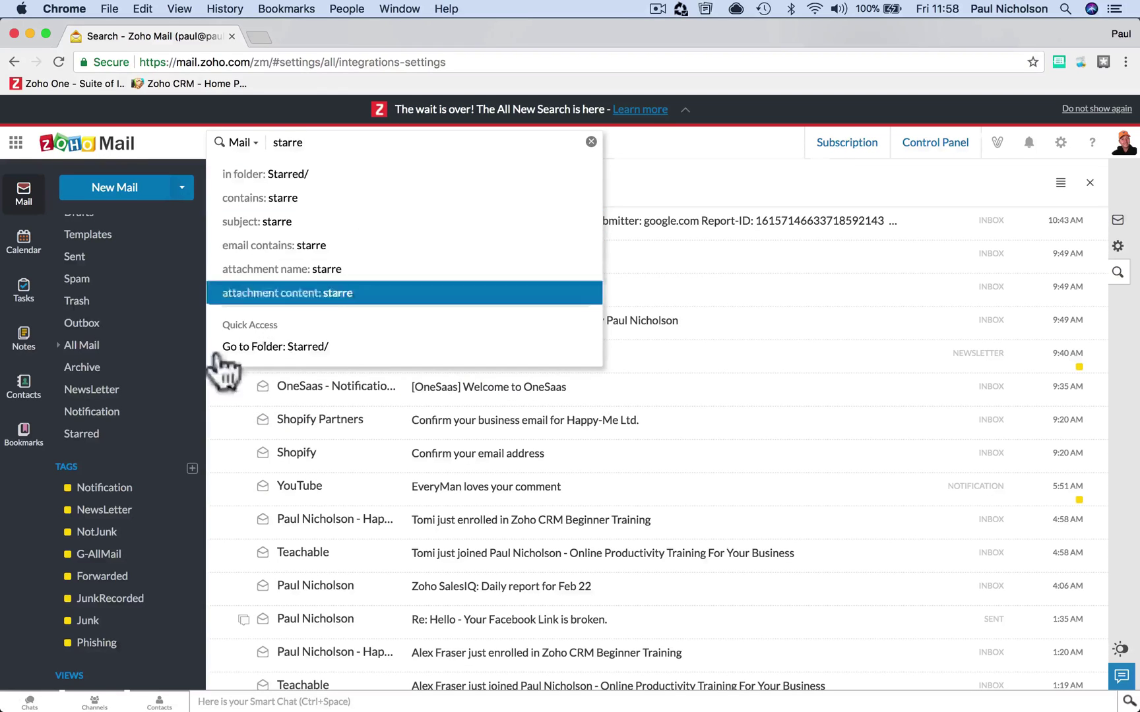
left_click(290, 174)
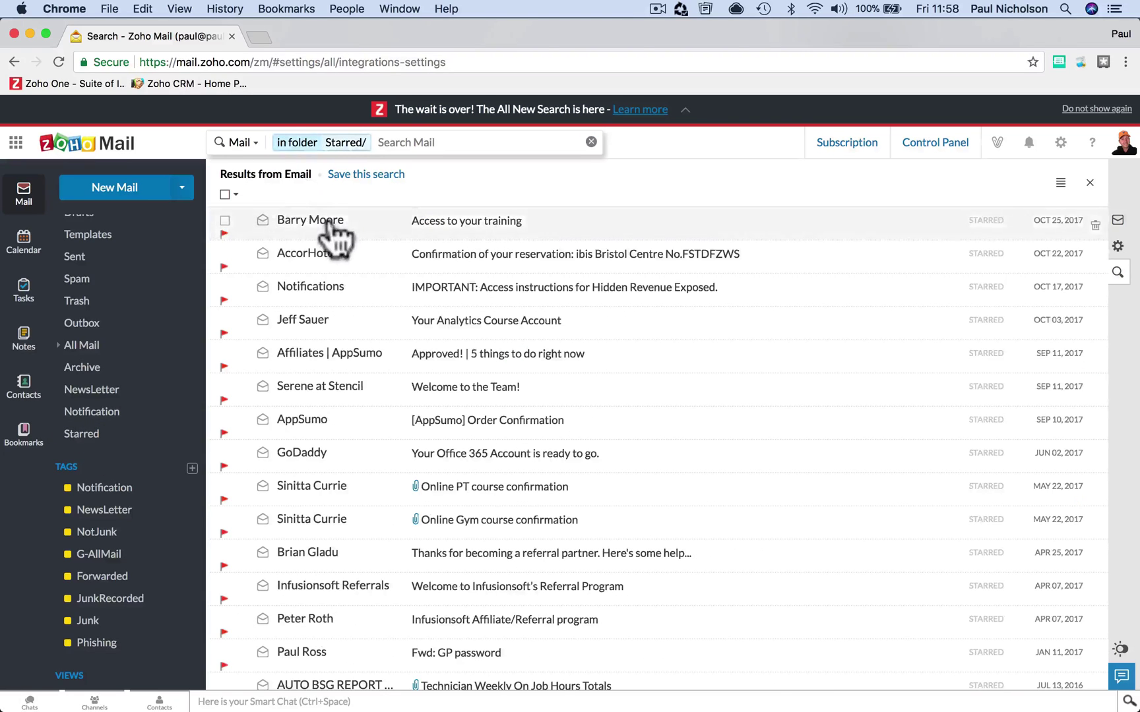
left_click(390, 145)
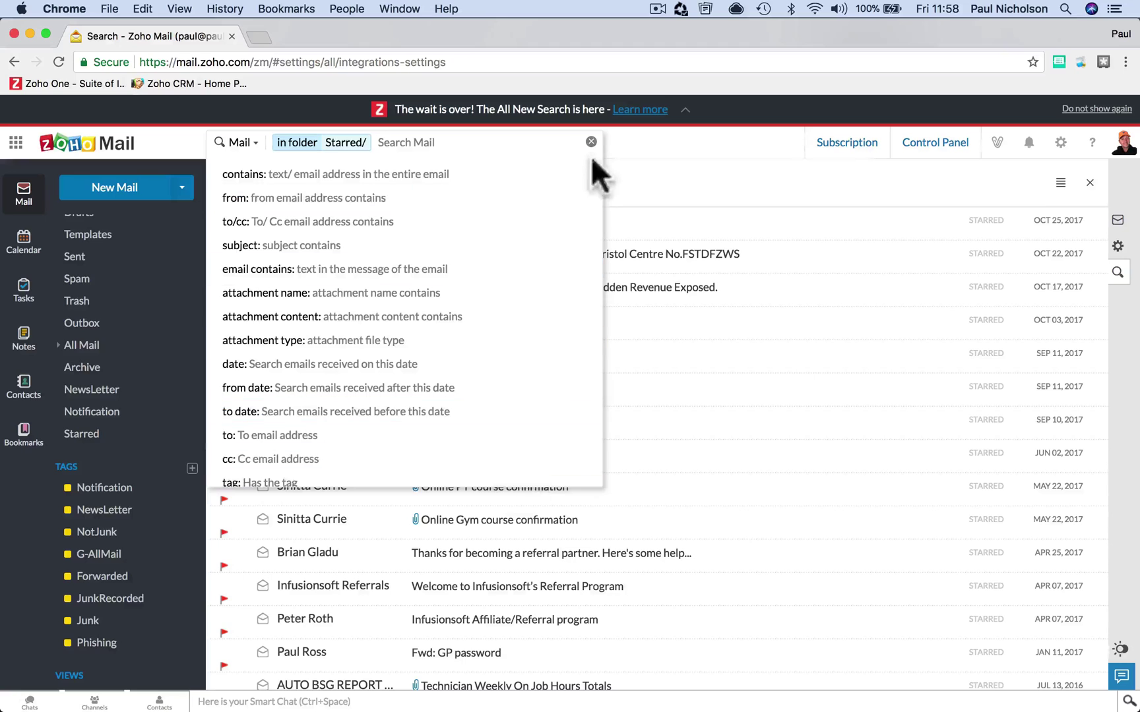
left_click(690, 194)
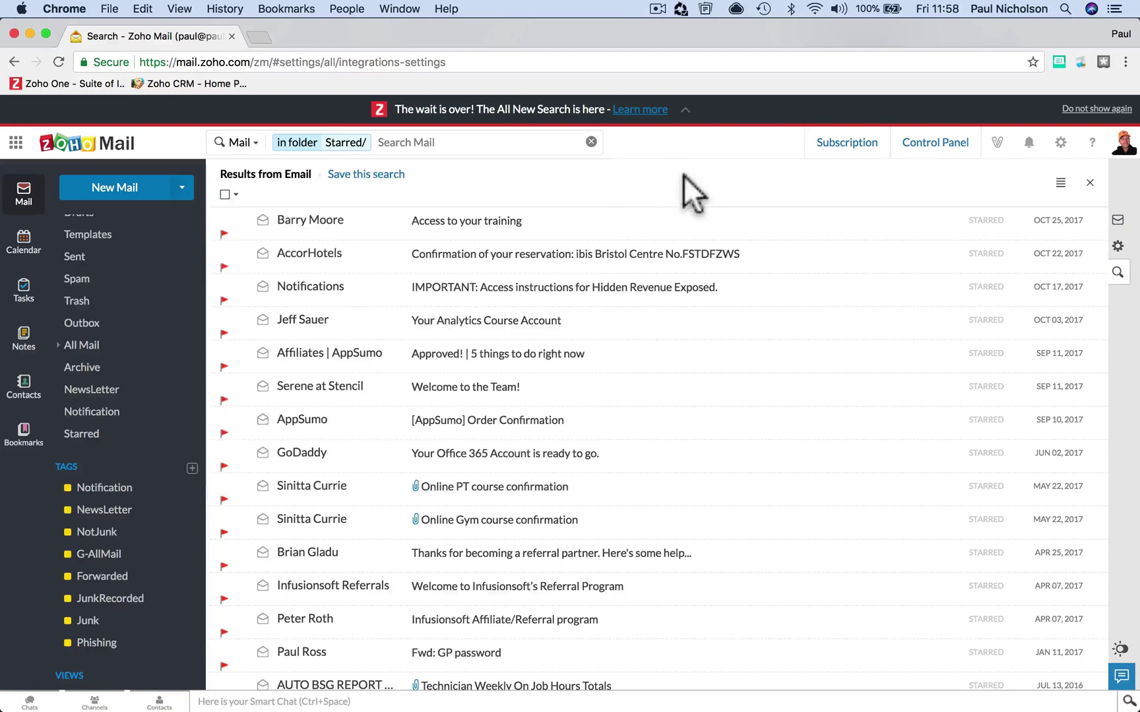